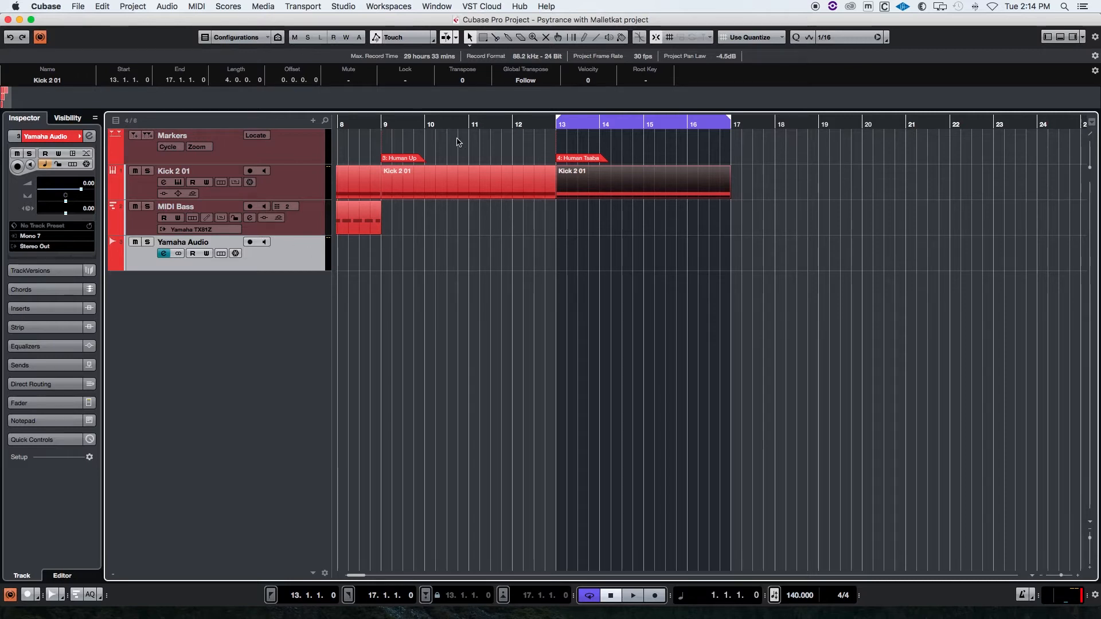
- Record-enable the MIDI Bass track and loop-record bass takes over bars 13 to 16, starting just before bar 13
left_click(316, 224)
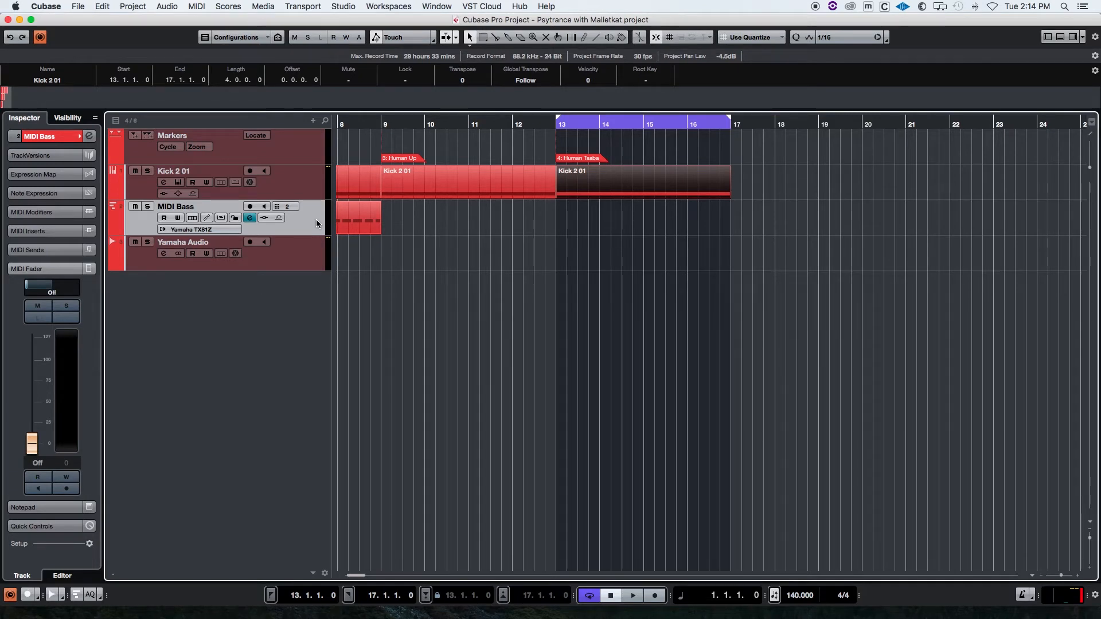
left_click(249, 206)
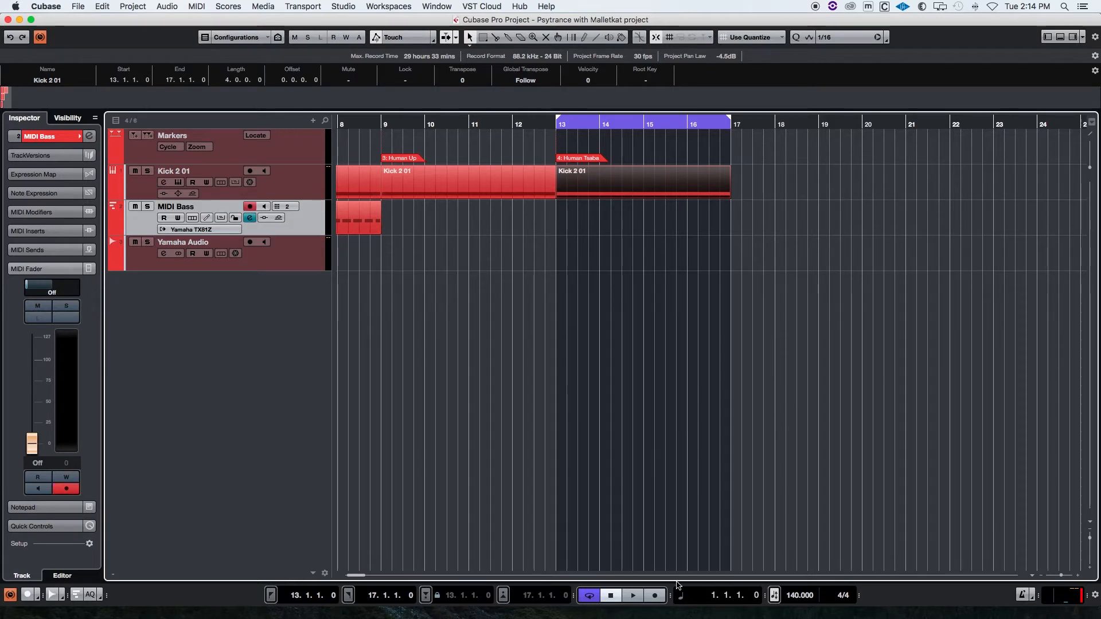
left_click(654, 595)
key("space")
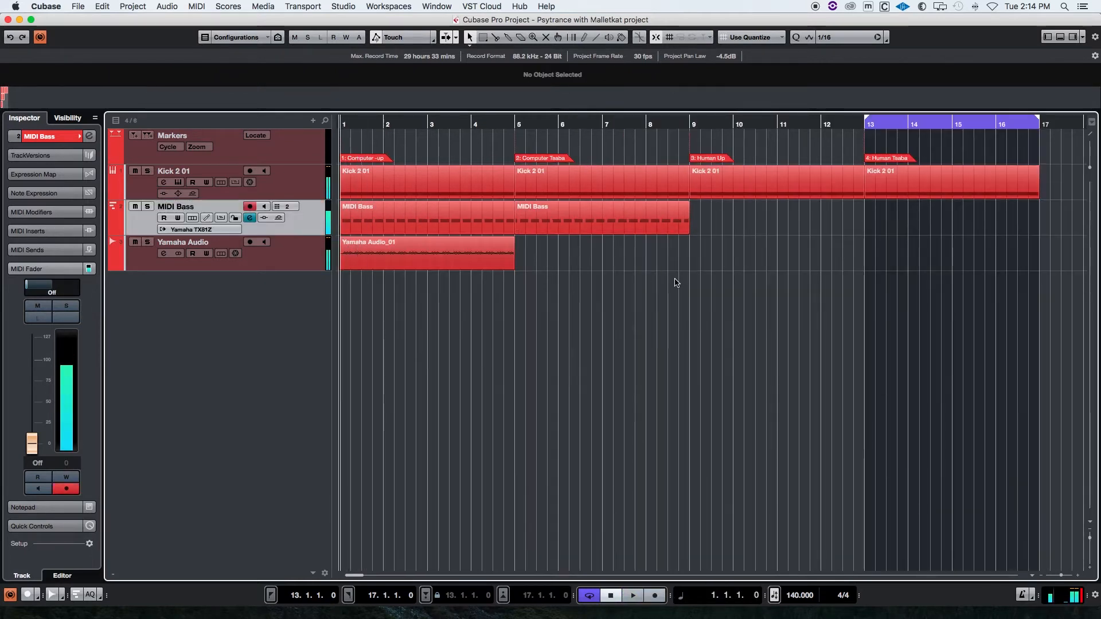
left_click(857, 126)
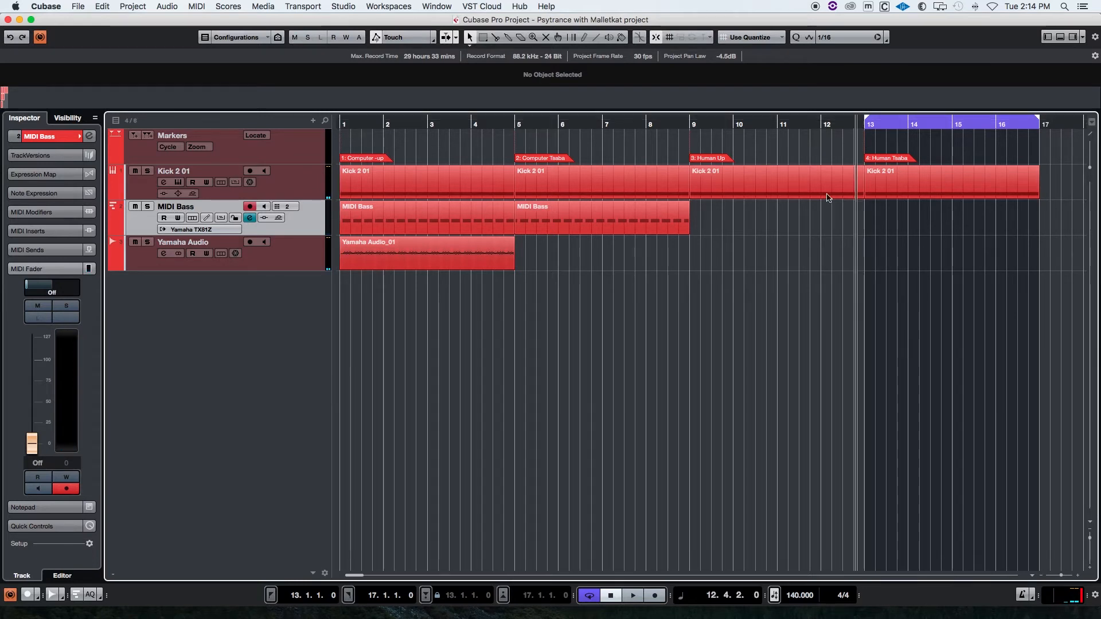
left_click(655, 596)
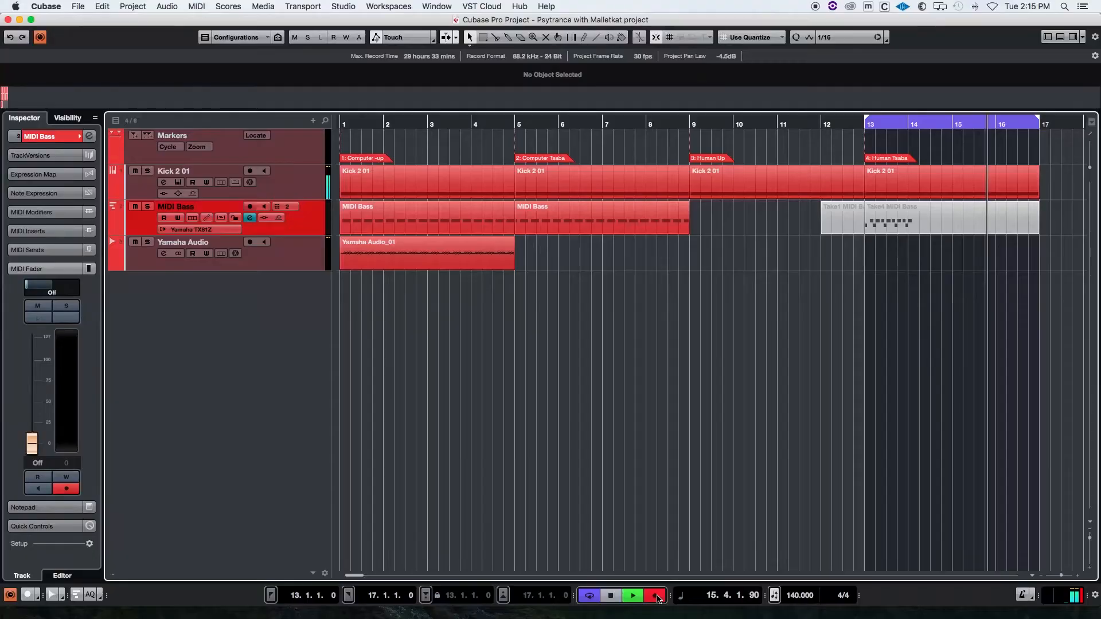
left_click(655, 595)
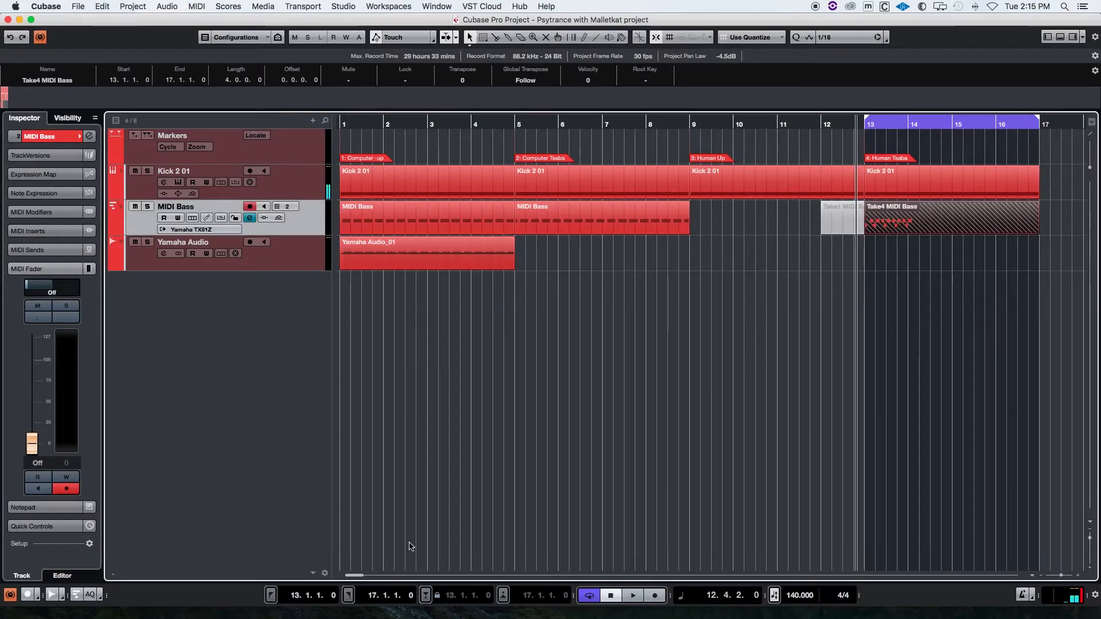
- Show the MIDI Bass track's lanes and delete Take1, Take2 and Take4, keeping only Take3
left_click(193, 218)
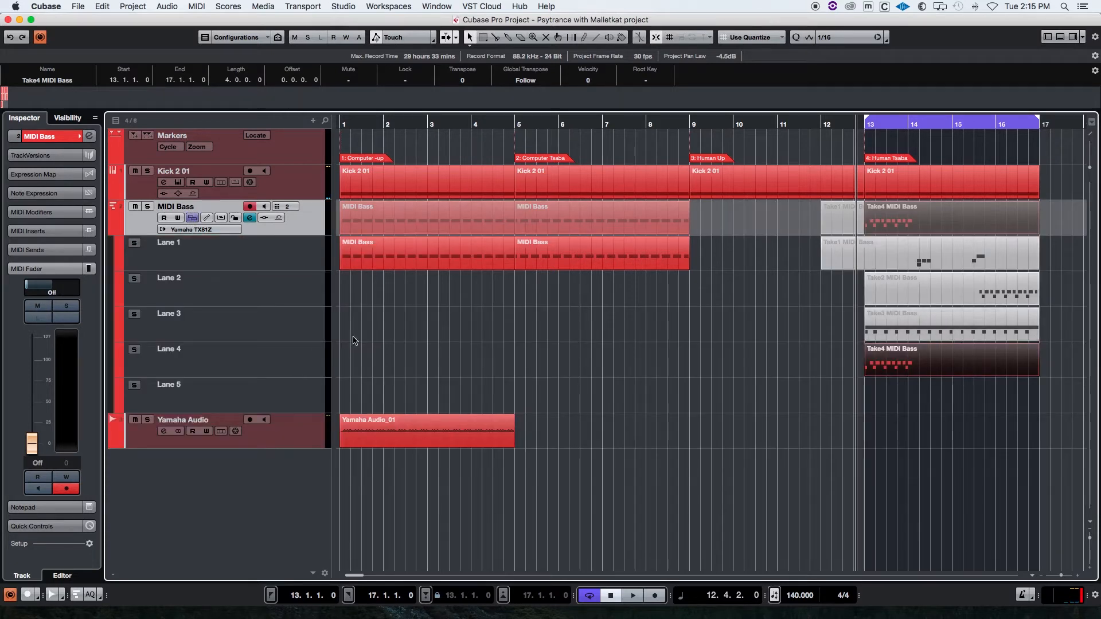
left_click(953, 315)
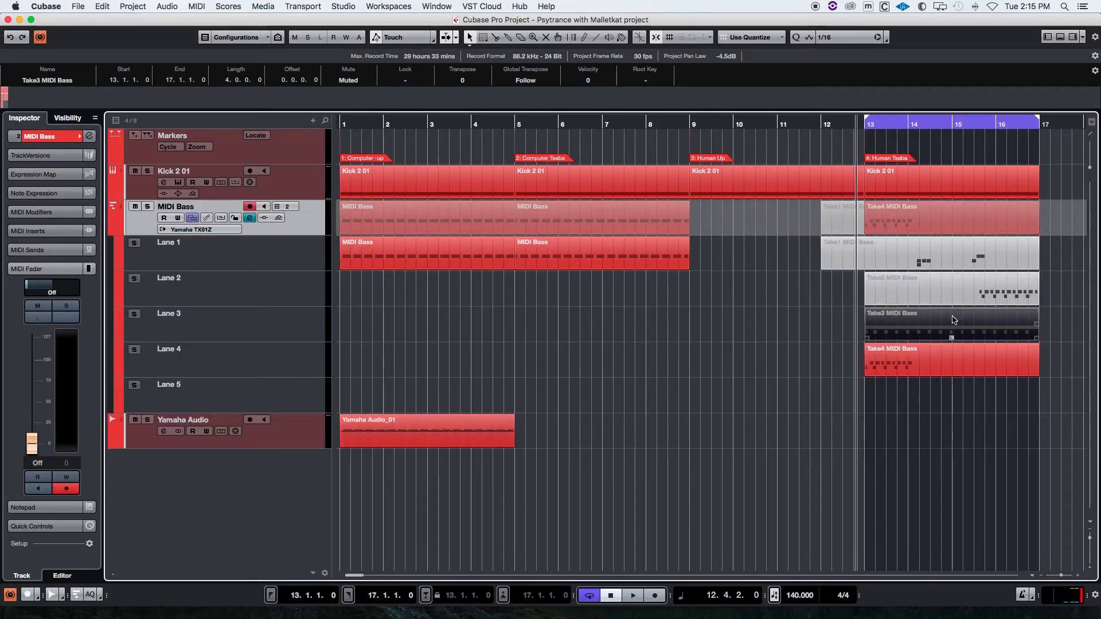
left_click(1001, 293)
key("Delete")
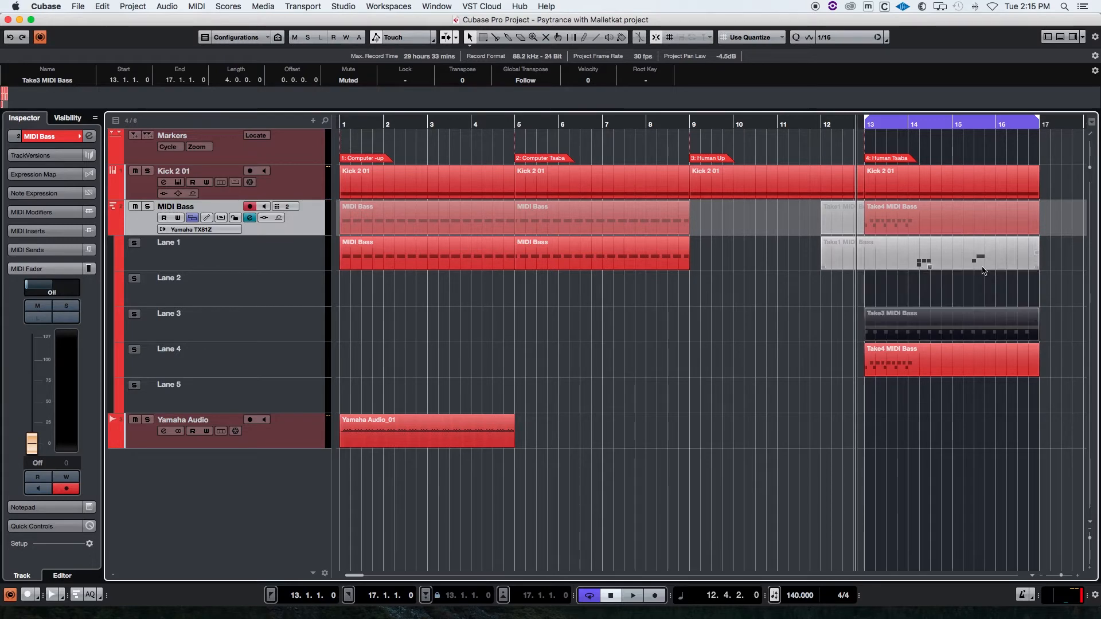
left_click(982, 265)
key("Delete")
left_click(966, 364)
key("Delete")
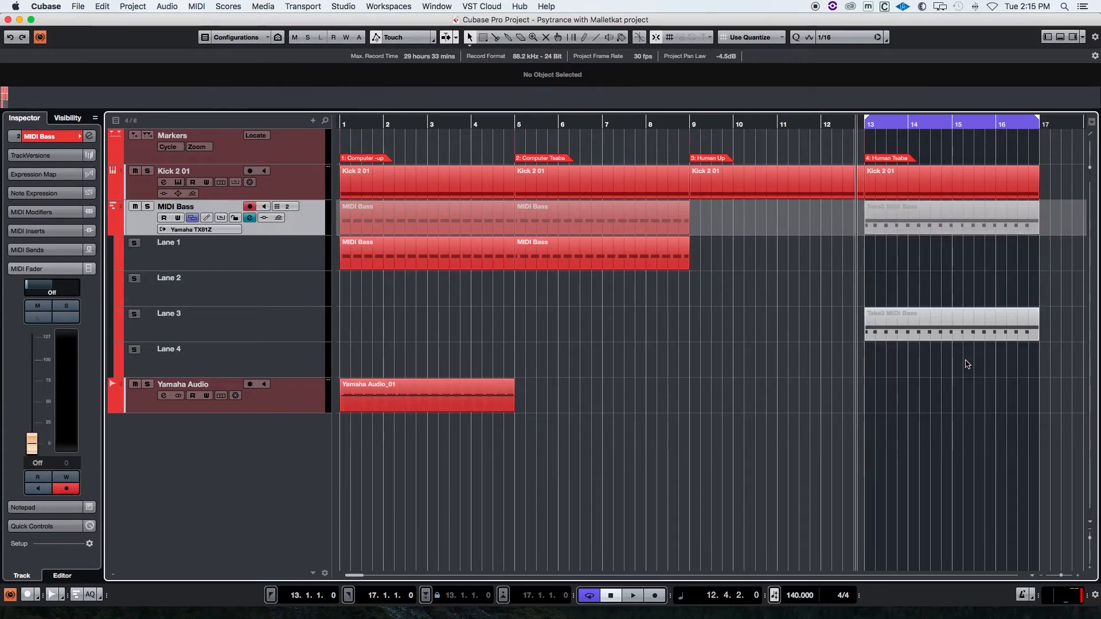
- Open the Take3 MIDI Bass part in the Key Editor and delete the long sustained E3 note spanning the whole part
double_click(955, 332)
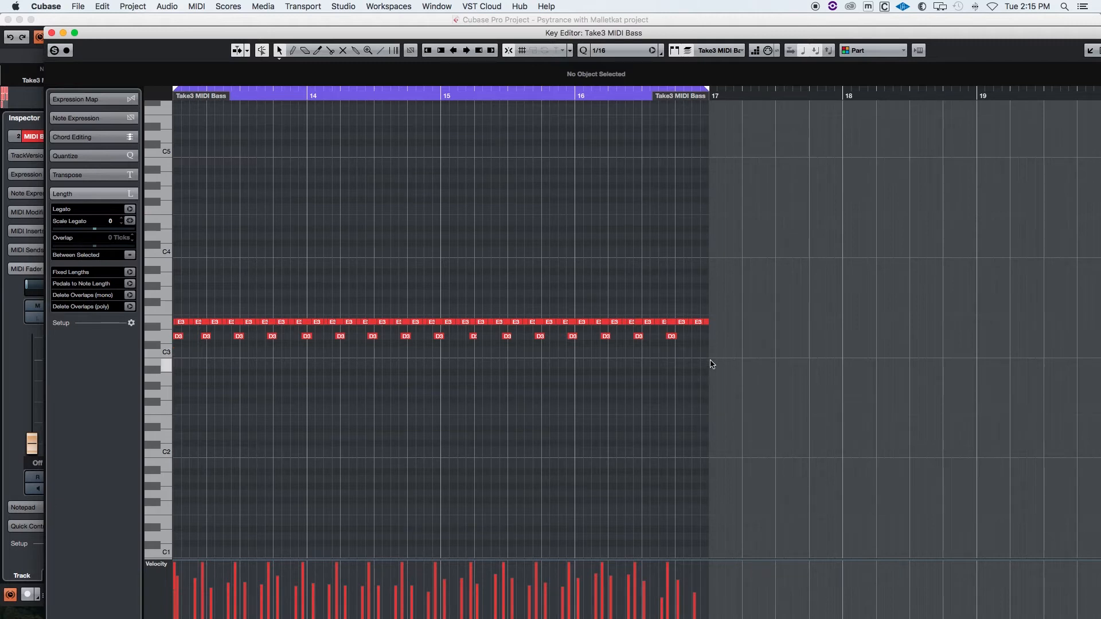
scroll(663, 376, "left", 2)
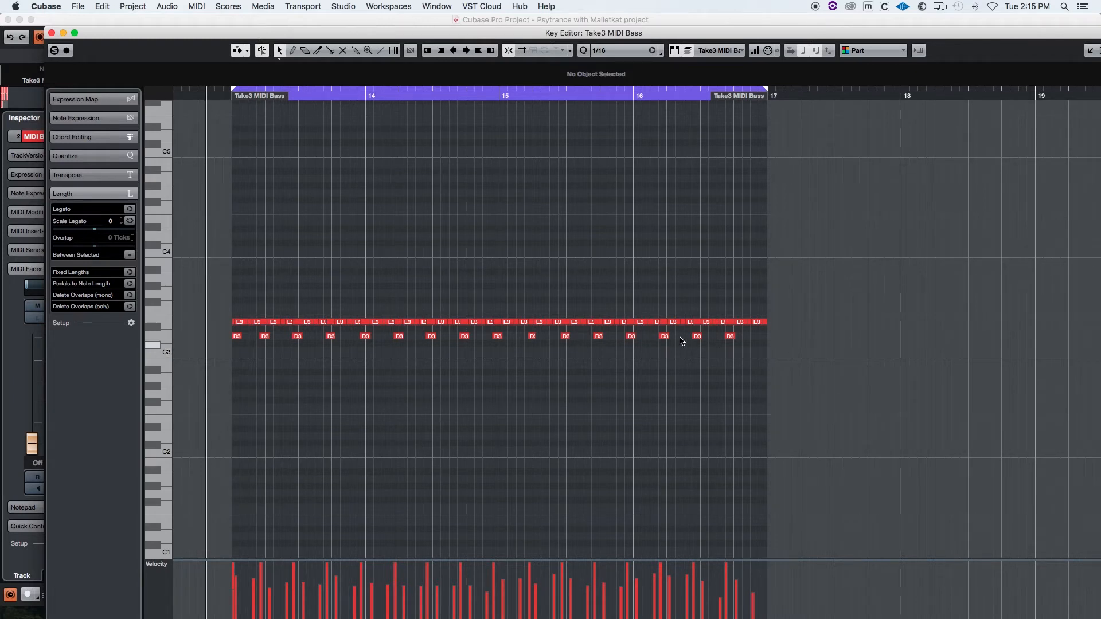
left_click(634, 324)
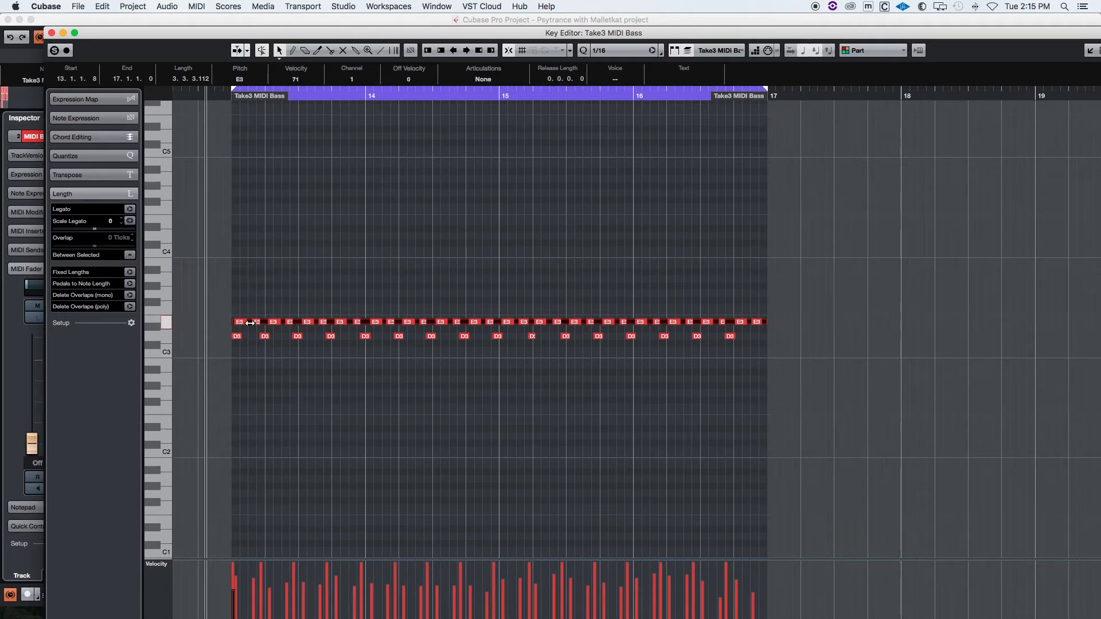
key("Delete")
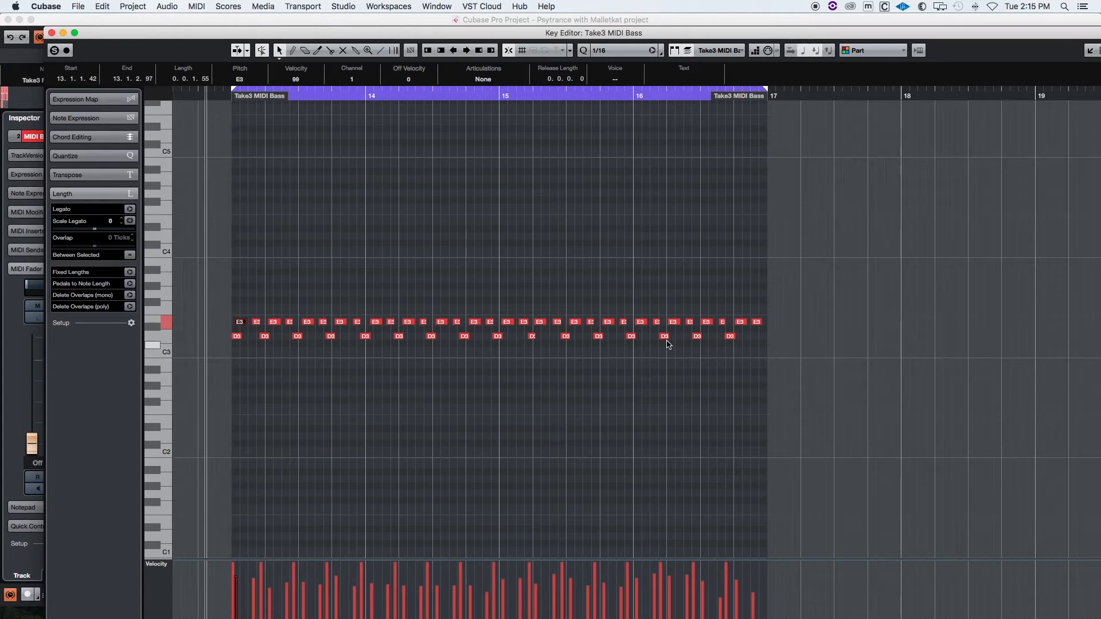
- Transpose all D3 notes in Take3 MIDI Bass up two semitones to E3
left_click_drag(801, 365, 383, 333)
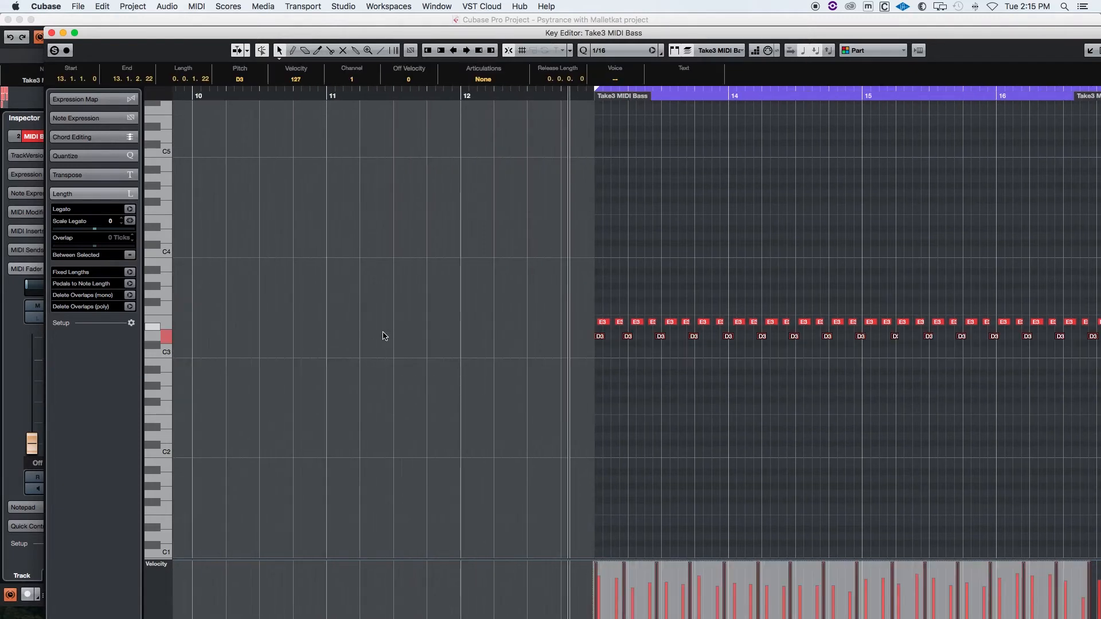
key("Up")
key("Up")
scroll(646, 508, "right", 10)
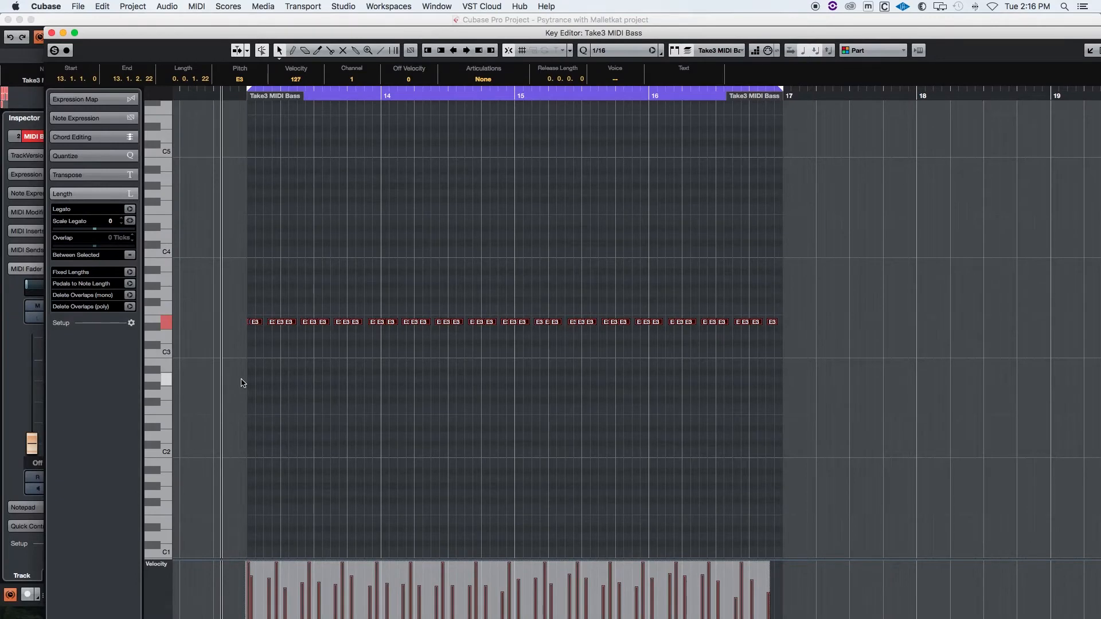
key("super+q")
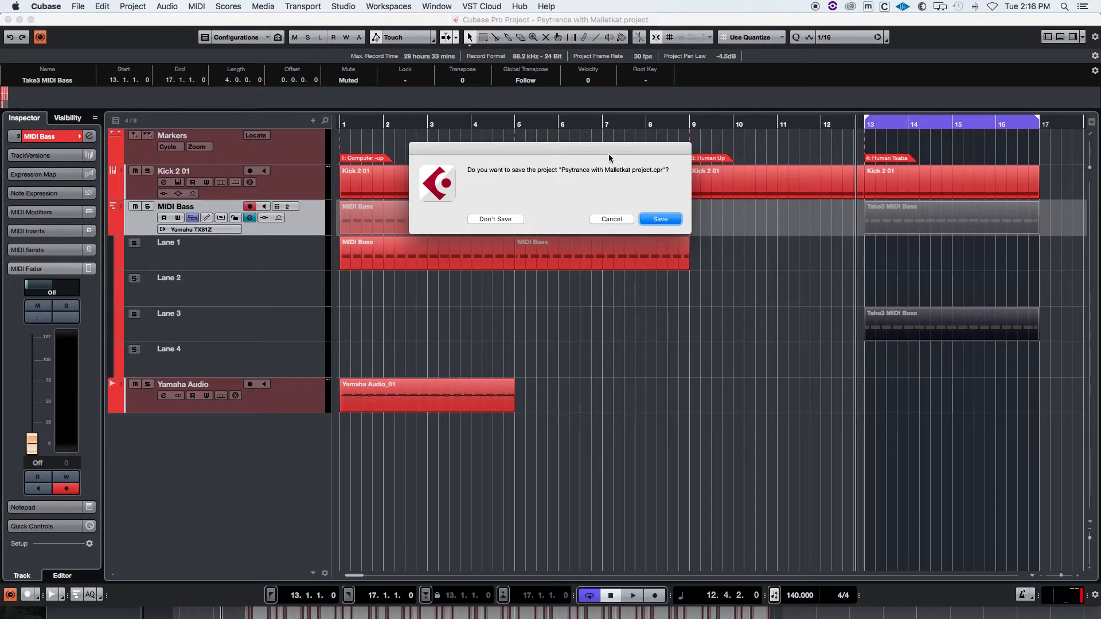
left_click(628, 219)
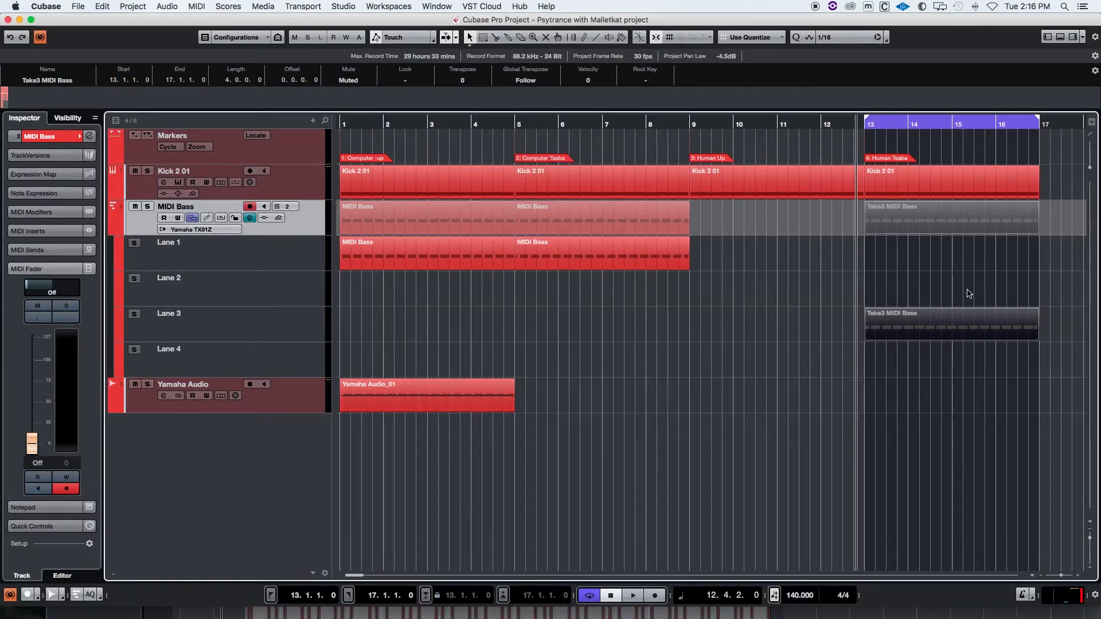
left_click(947, 286)
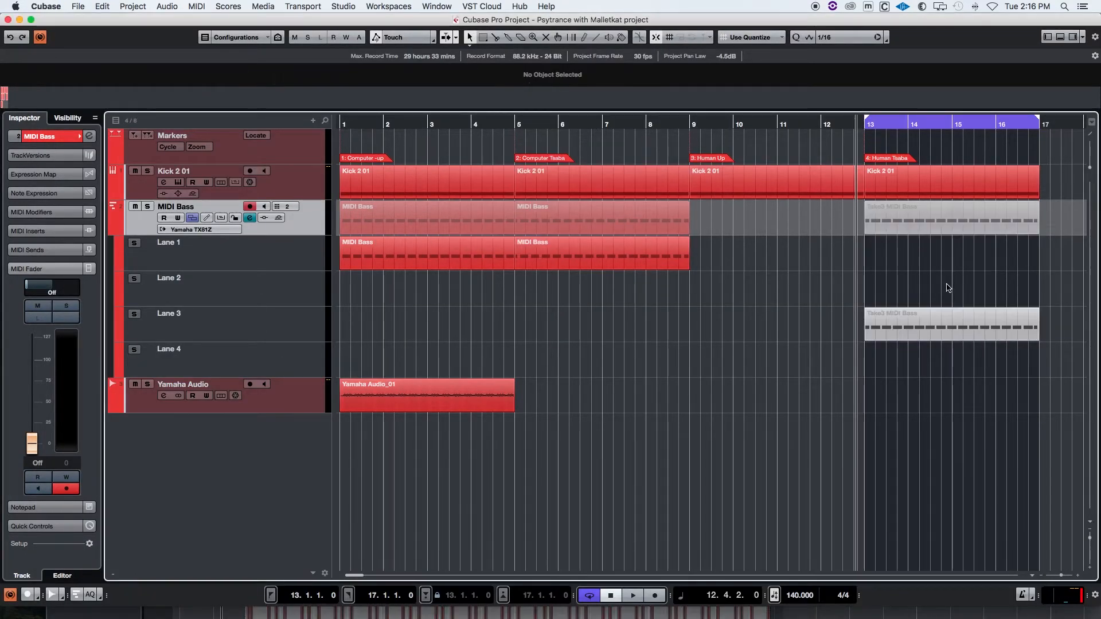
double_click(934, 337)
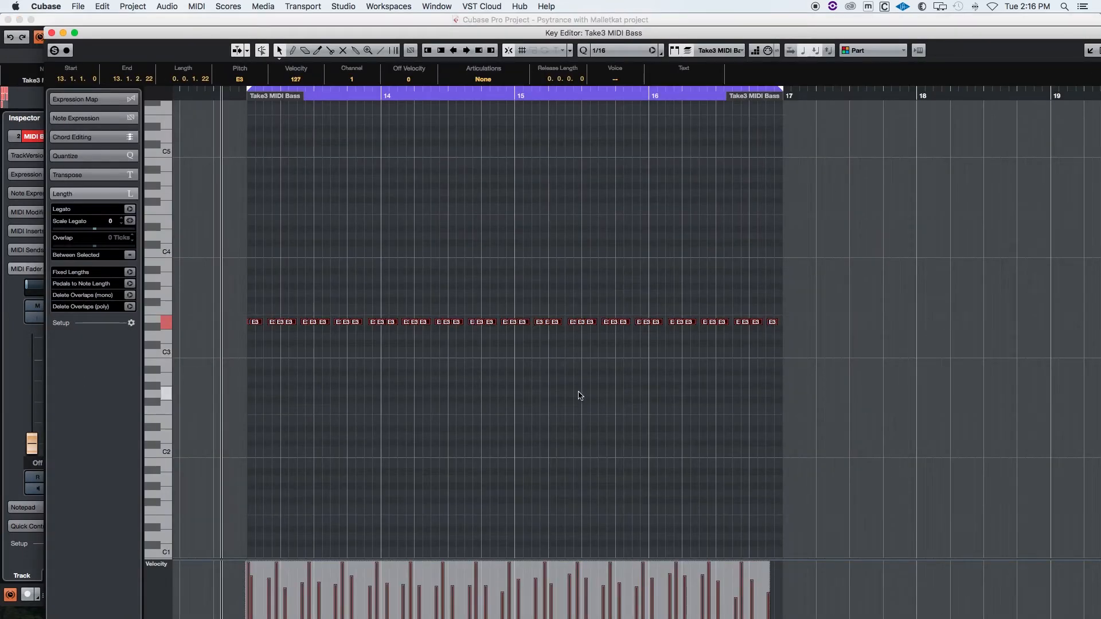
- Quantize the bass notes to the 1/16 grid with sixteenth-note lengths and check the notes around bar 14
key("ctrl+Left")
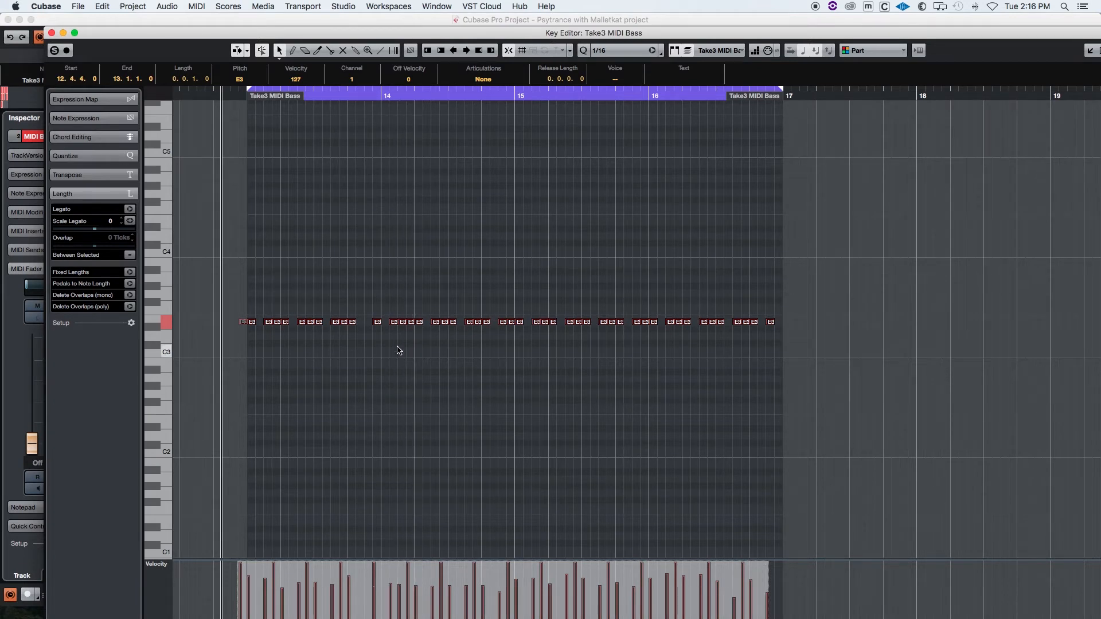
left_click(394, 322)
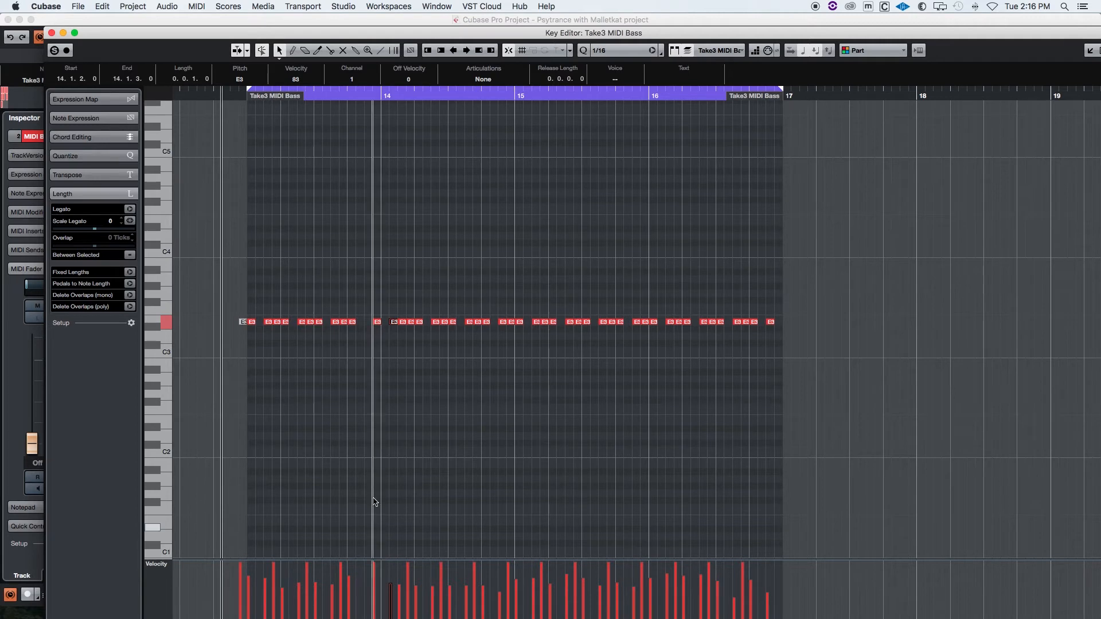
left_click(377, 322)
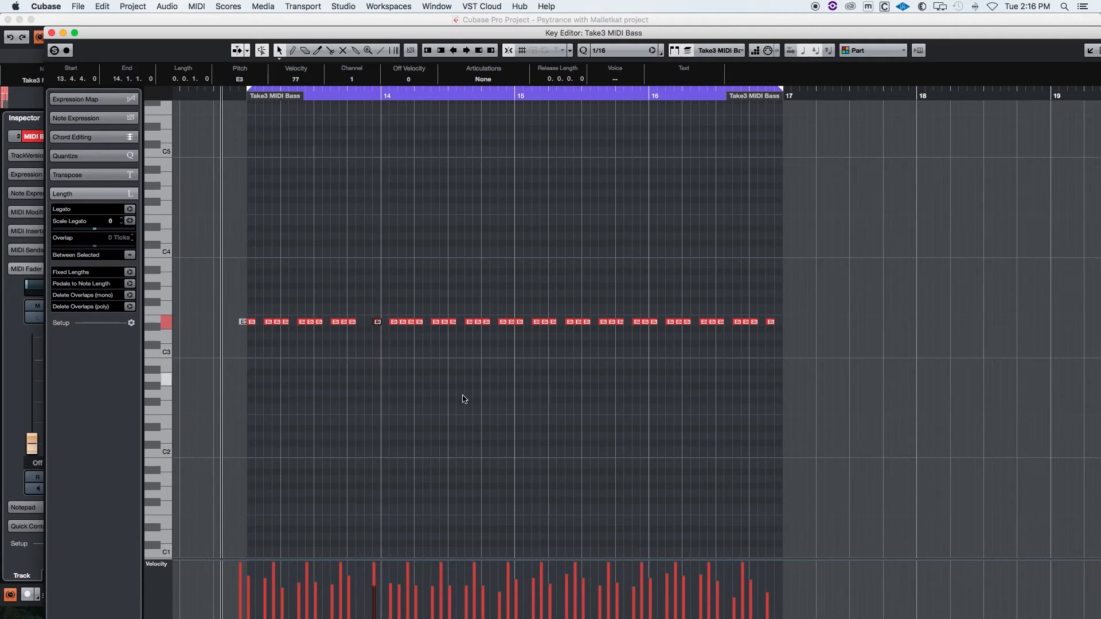
key("Right")
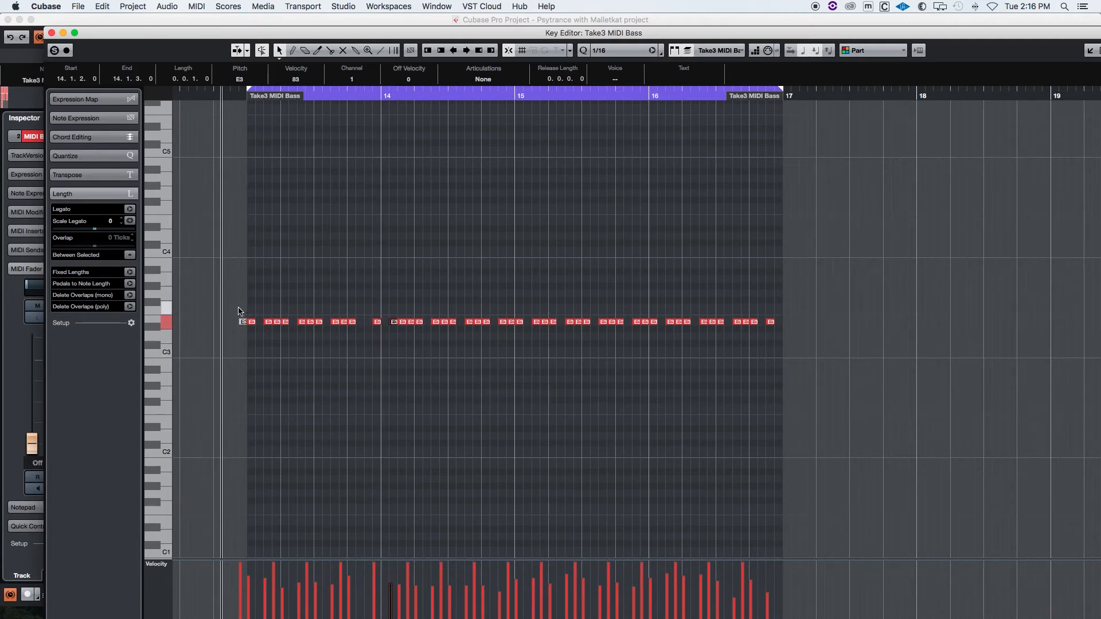
- Select all notes in the part and apply the Delete Doubles MIDI function
left_click_drag(239, 312, 915, 404)
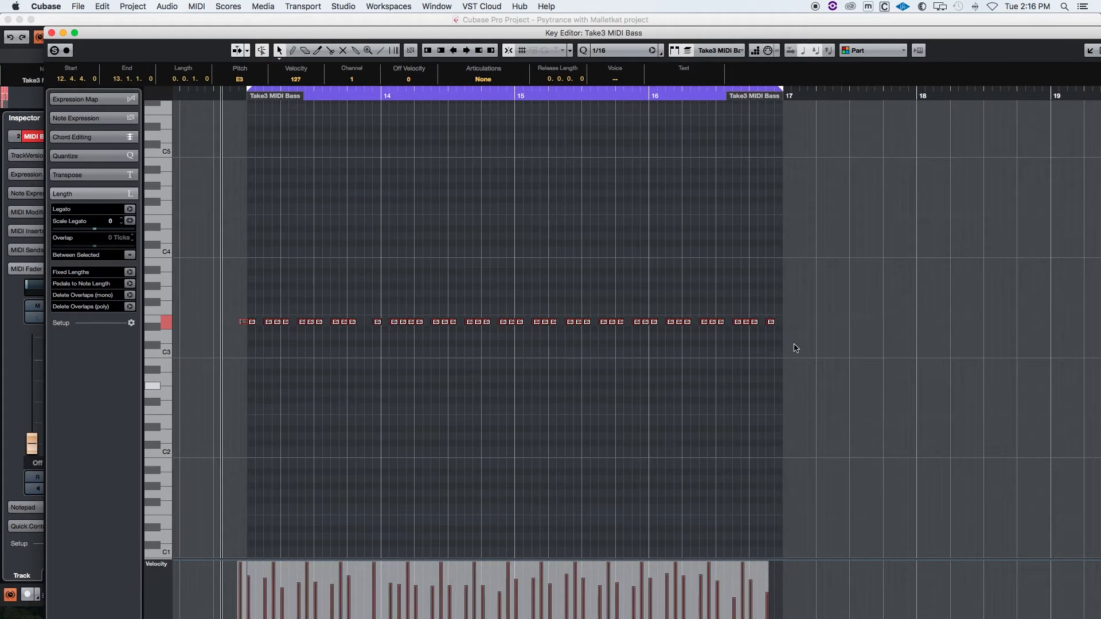
left_click(204, 7)
mouse_move(275, 201)
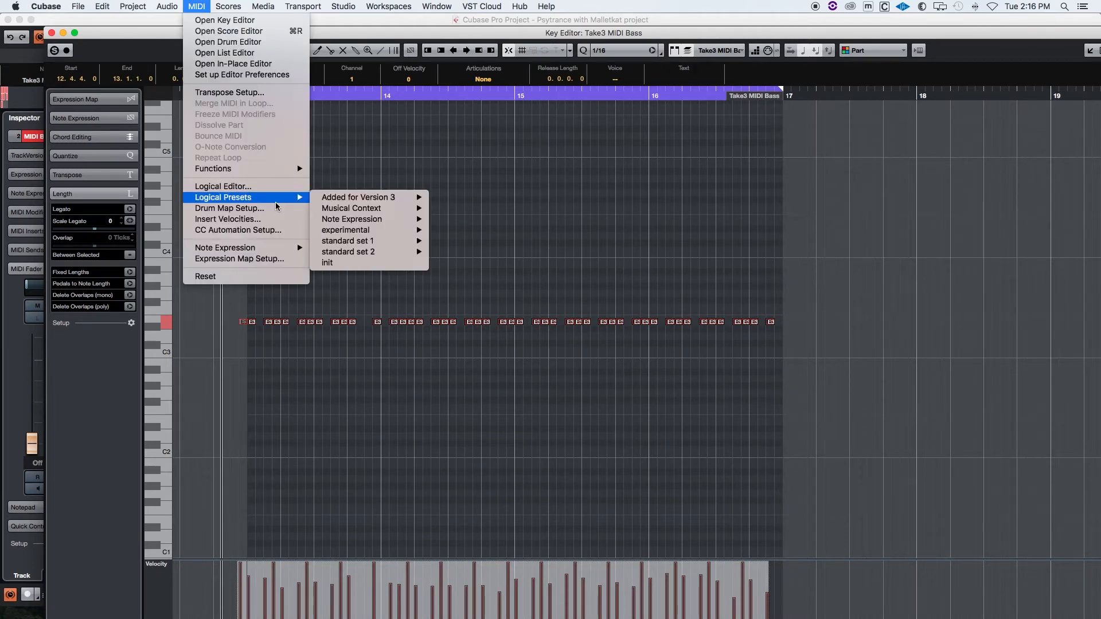
mouse_move(263, 172)
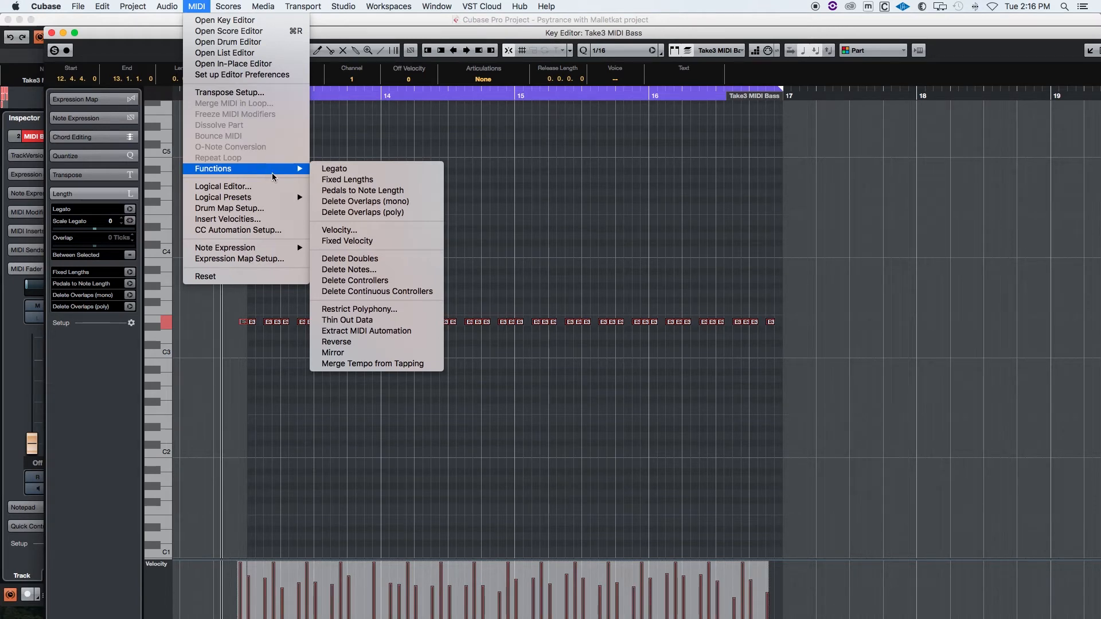
left_click(378, 258)
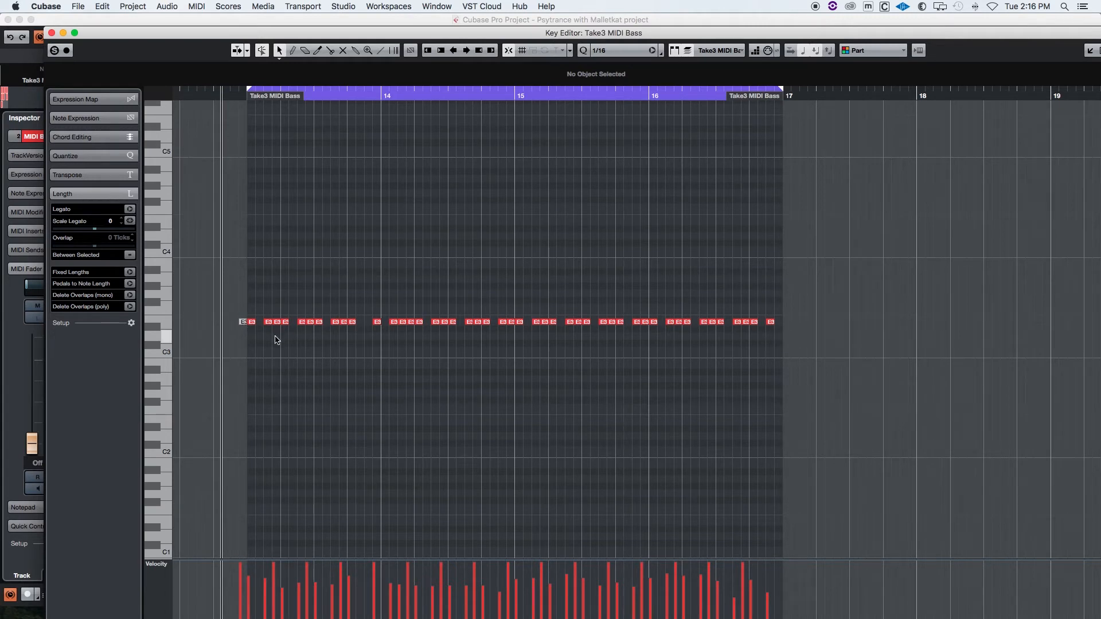
- Delete the stray E3 note before bar 13 and the misplaced notes from 13.4.1 up to just before 14.2.1
left_click(243, 323)
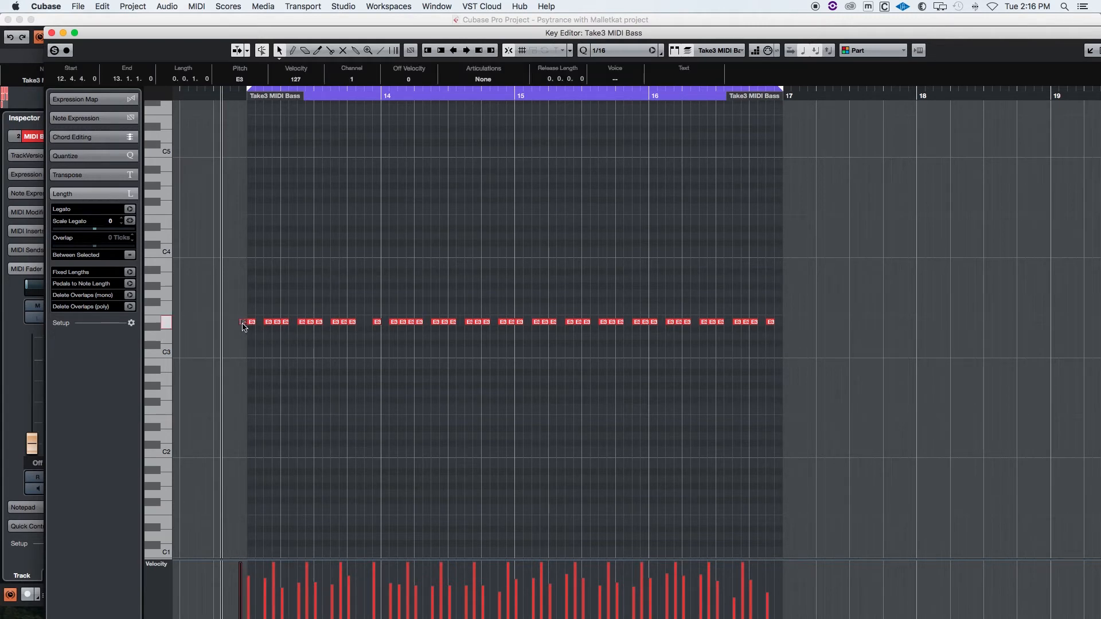
key("Delete")
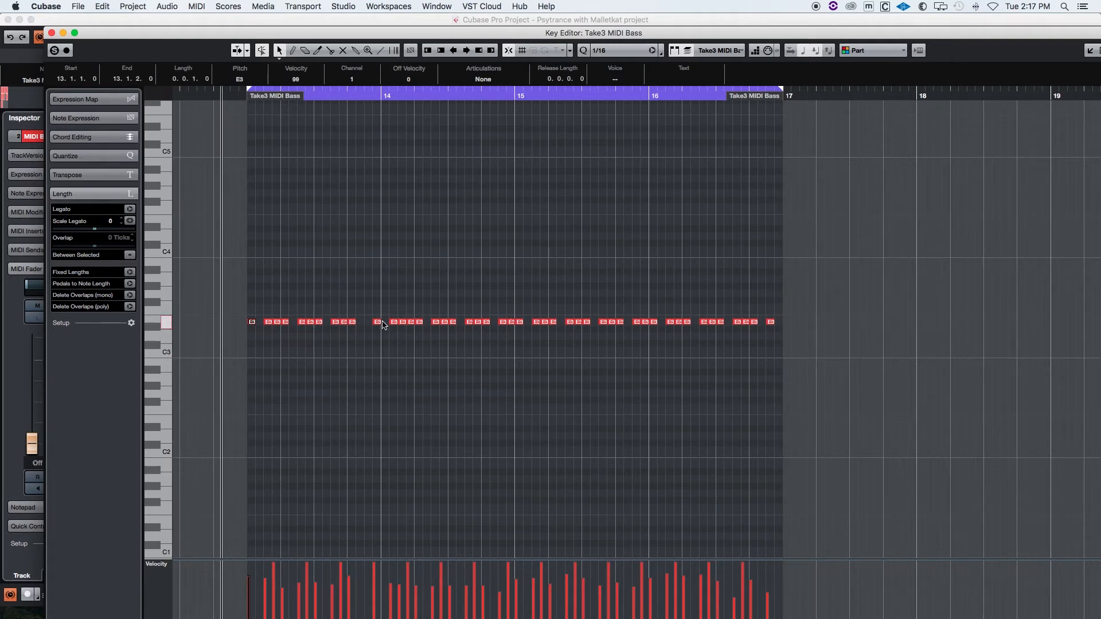
left_click_drag(352, 312, 378, 350)
key("Delete")
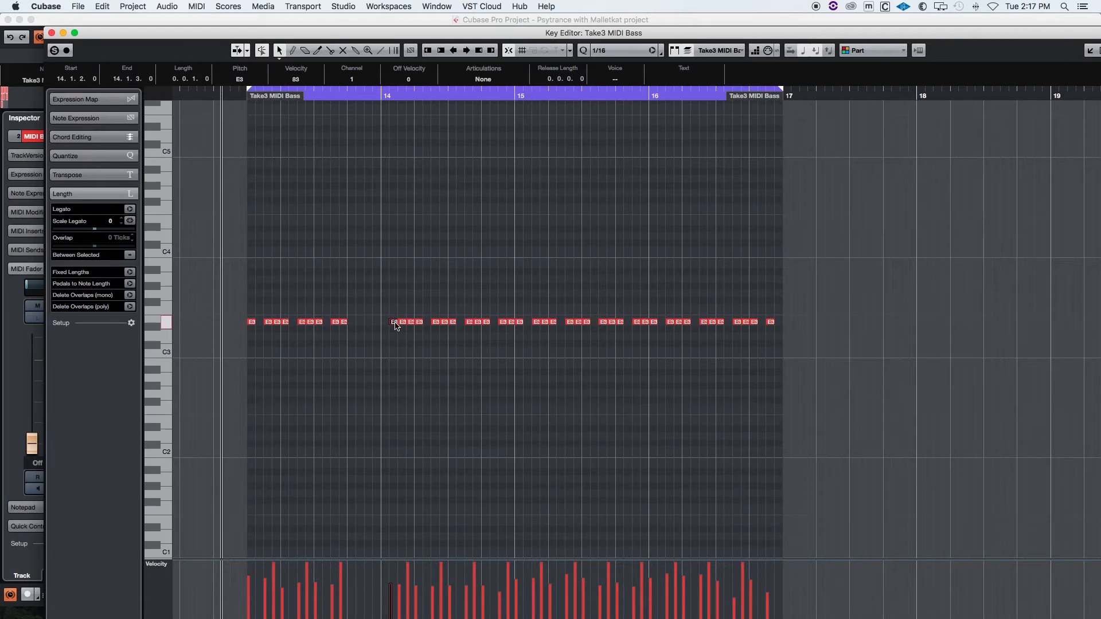
key("Delete")
left_click_drag(393, 308, 411, 334)
key("Delete")
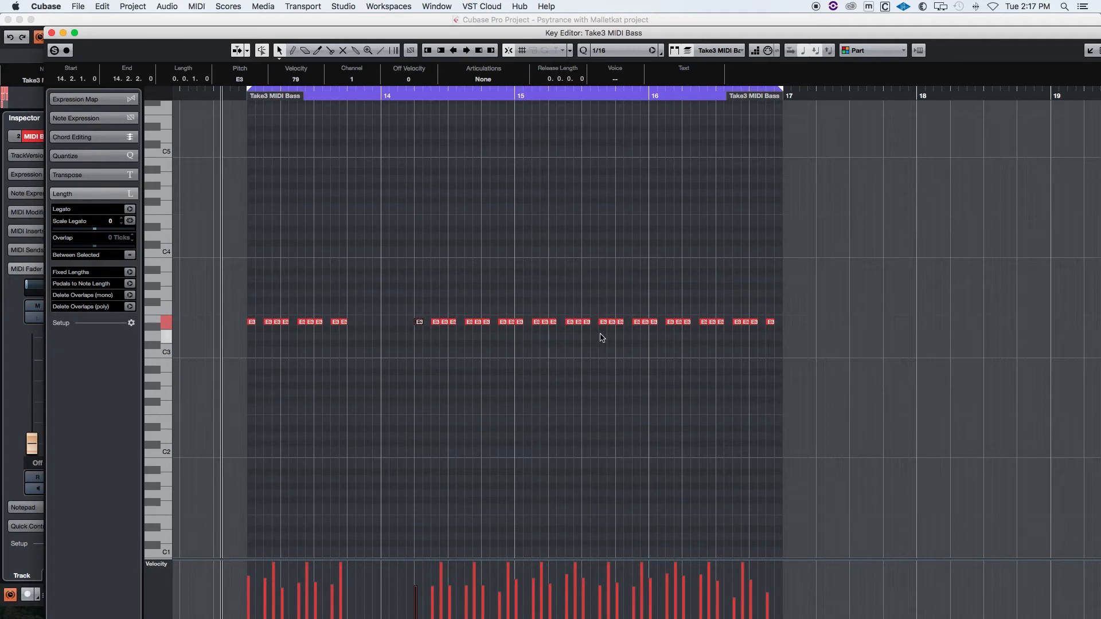
- Delete the remaining notes in the last beat of bar 16, from 16.4.1 onward
left_click(770, 323)
left_click_drag(781, 325, 760, 337)
key("Delete")
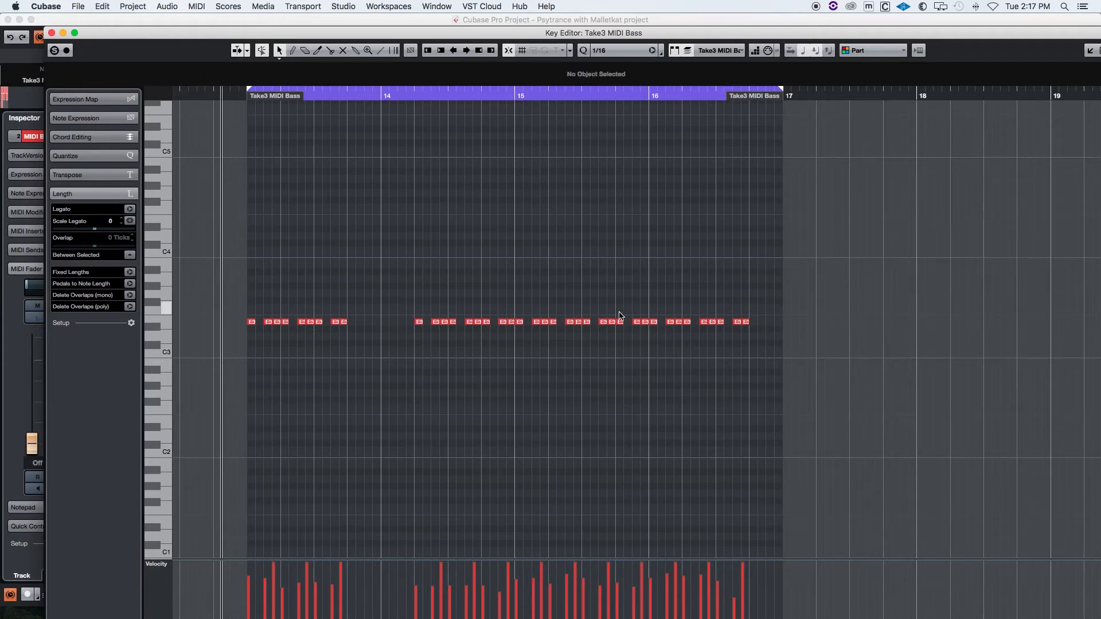
- Copy a correct three-note E3 group into the last beat of bar 16 and the last beat of bar 13
left_click_drag(620, 313, 754, 324)
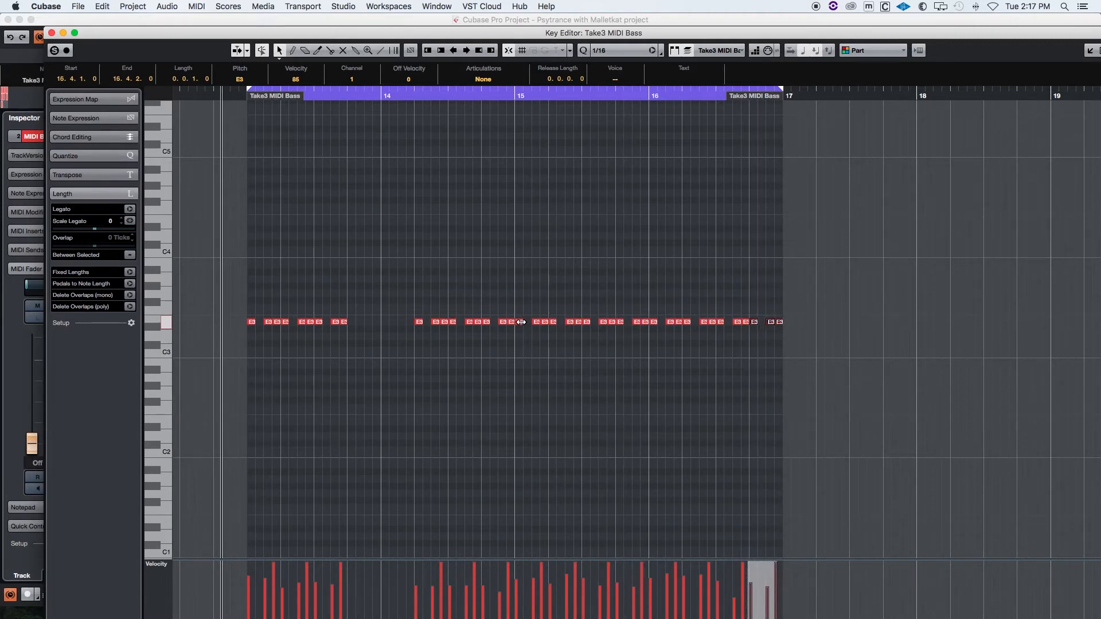
left_click_drag(518, 313, 378, 324)
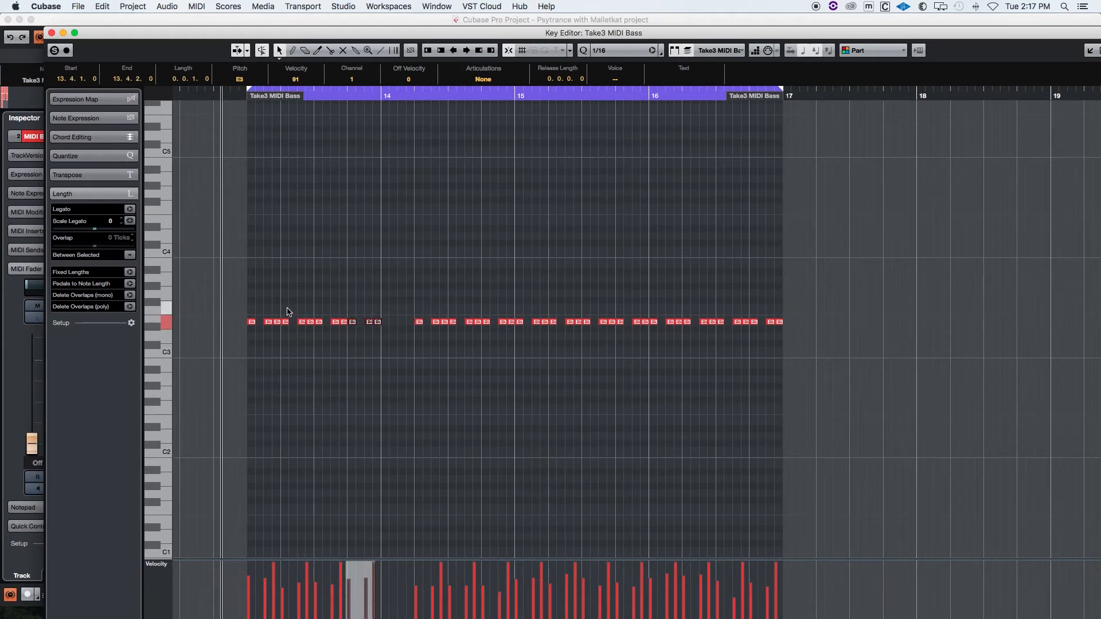
- Copy a correct three-note E3 group into the gap at the start of bar 14 and close the part editor
left_click_drag(718, 309, 388, 328)
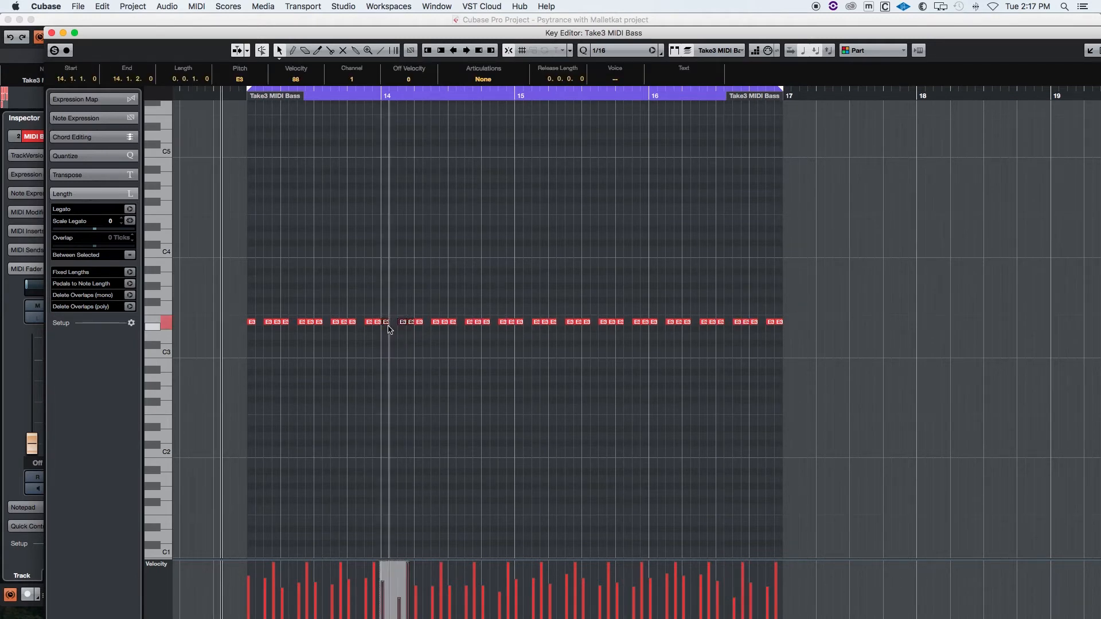
left_click(225, 537)
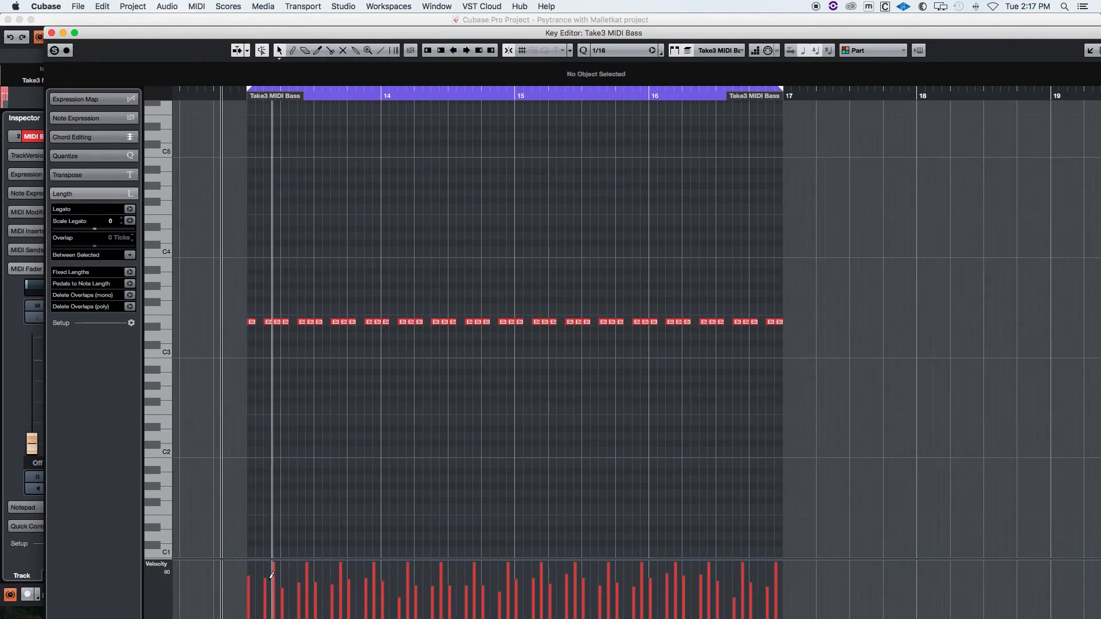
left_click(51, 33)
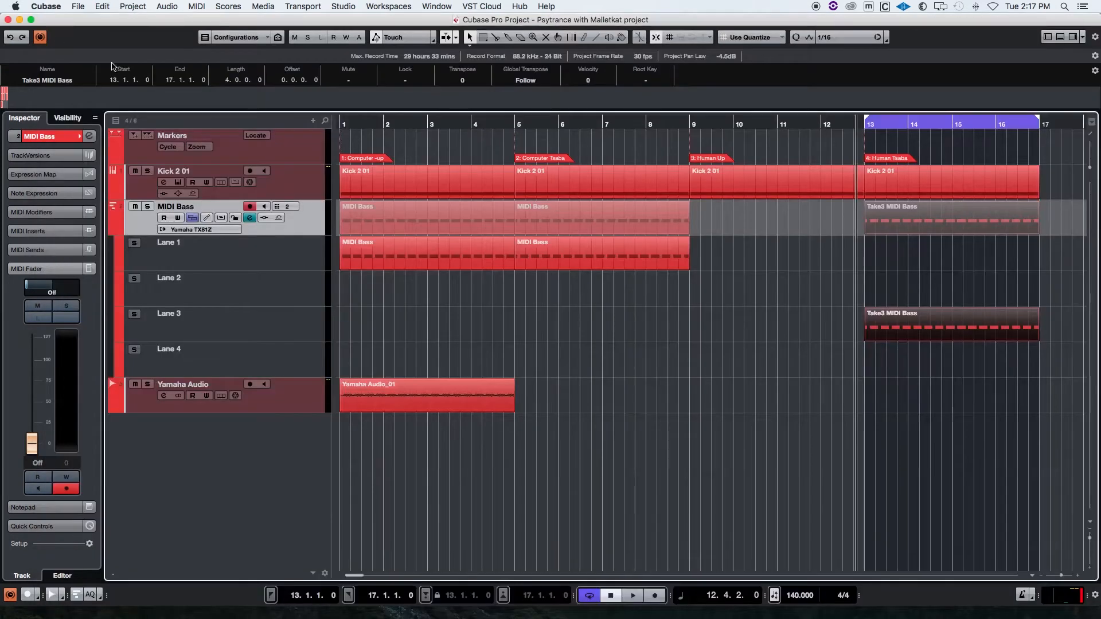
- Check the programmed bass part in bars 5 to 8 and transpose all notes of the bars 13 to 16 take down two octaves to E1
double_click(643, 229)
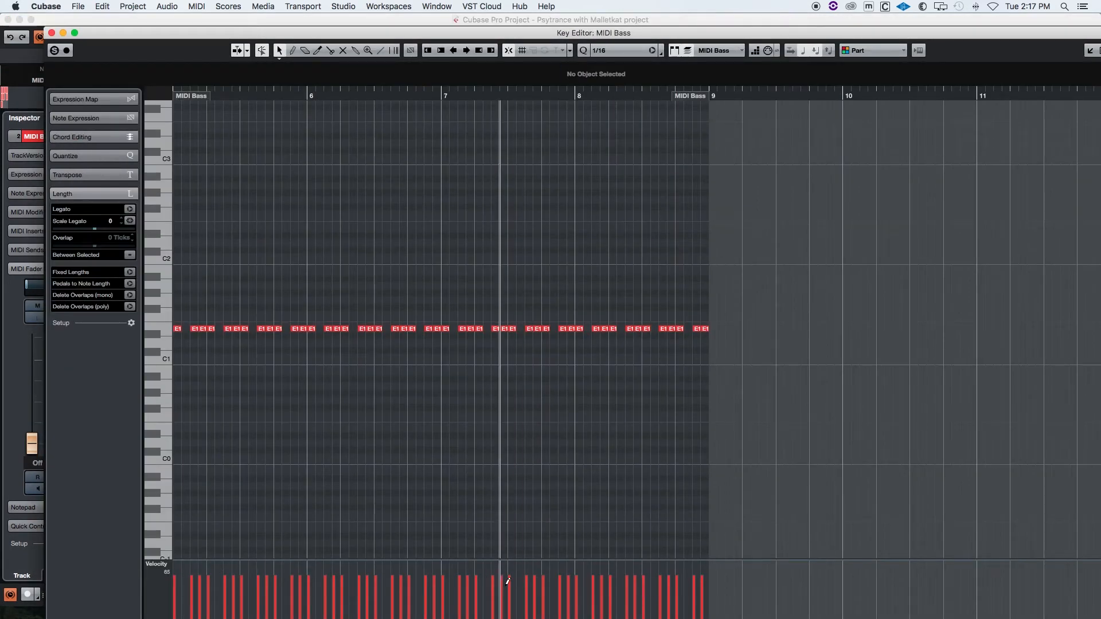
left_click(52, 33)
double_click(946, 323)
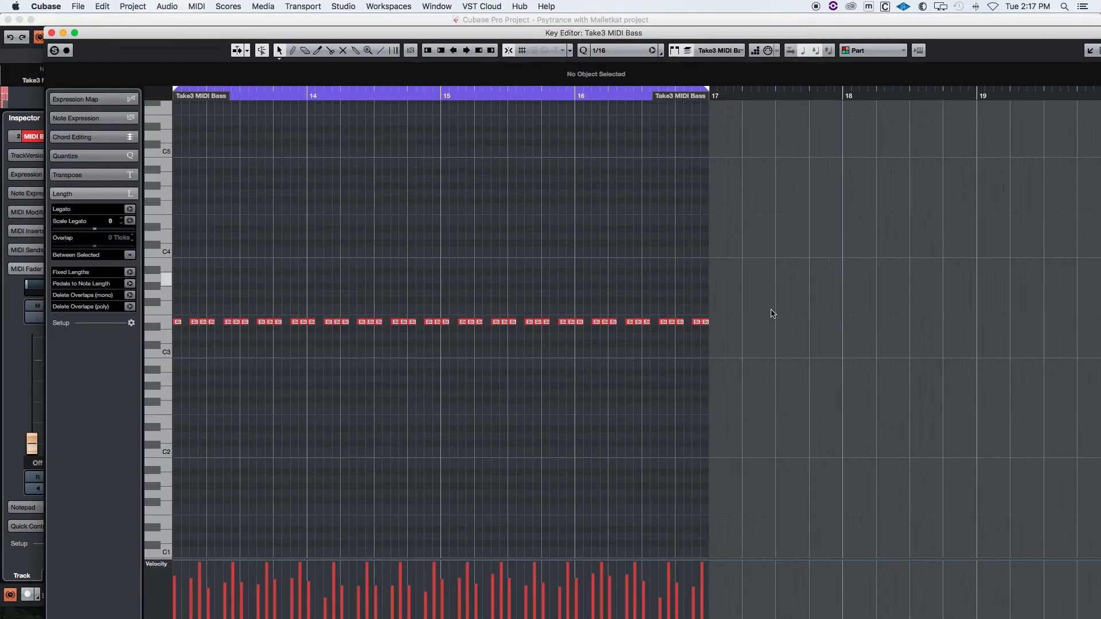
scroll(455, 523, "left", 5)
scroll(455, 524, "right", 3)
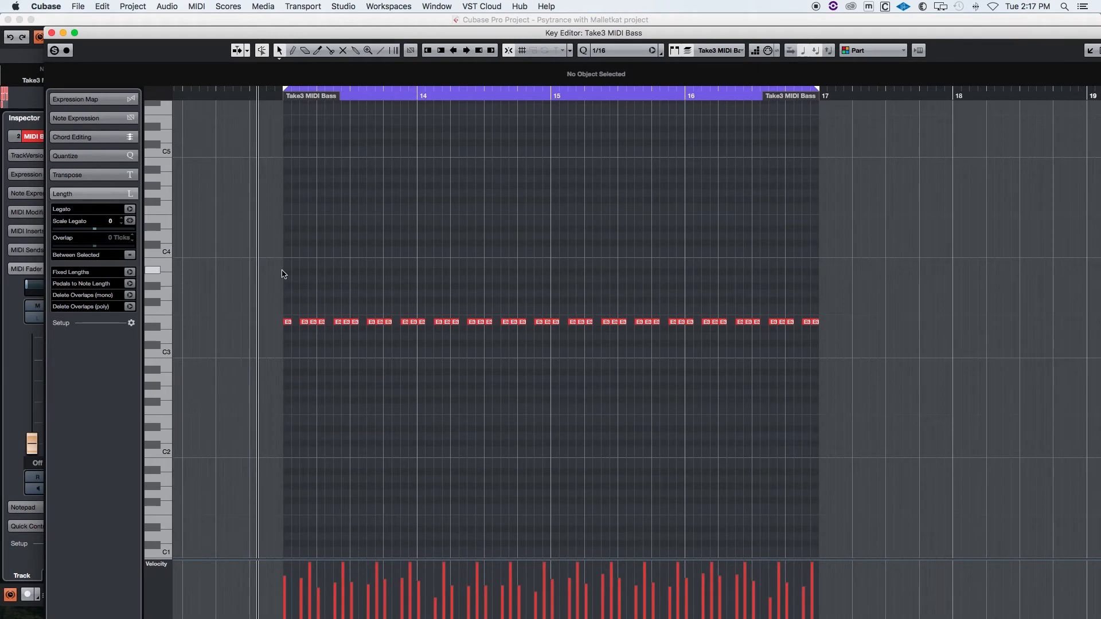
left_click_drag(256, 298, 863, 351)
key("shift+Down")
key("shift+Down")
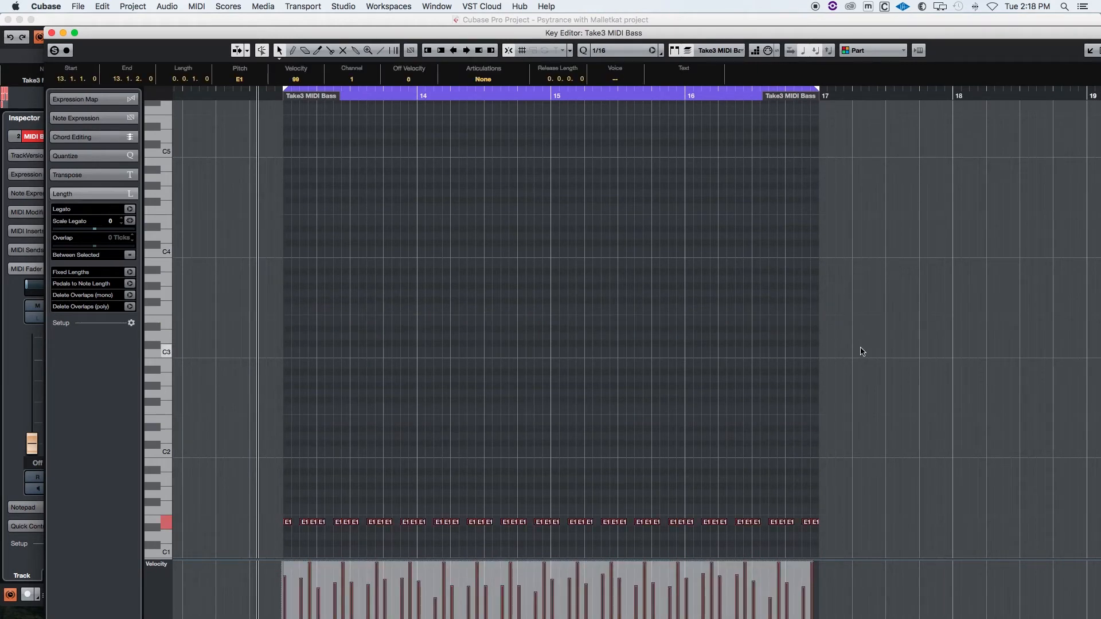
left_click(51, 33)
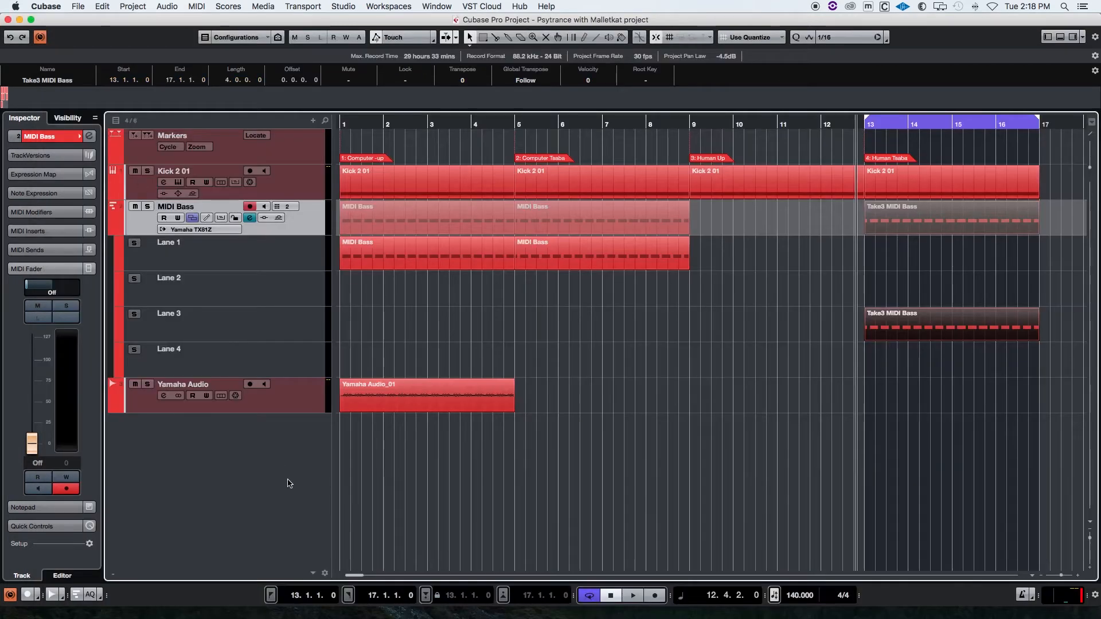
- Enable input monitoring on the Yamaha Audio track and play the looped bars 13 to 16
left_click(264, 384)
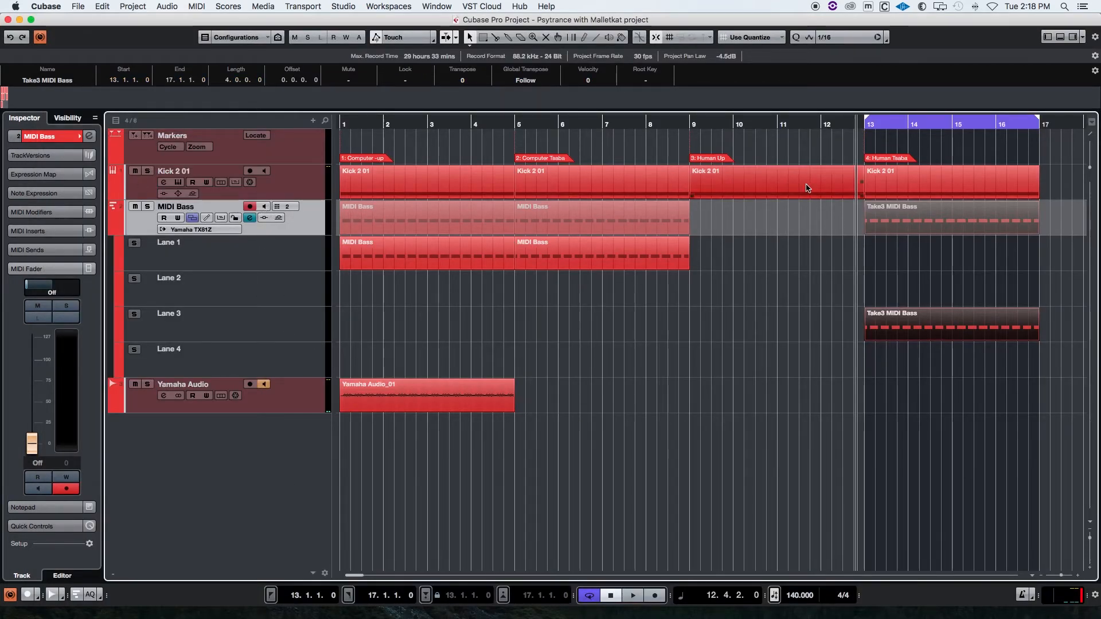
key("space")
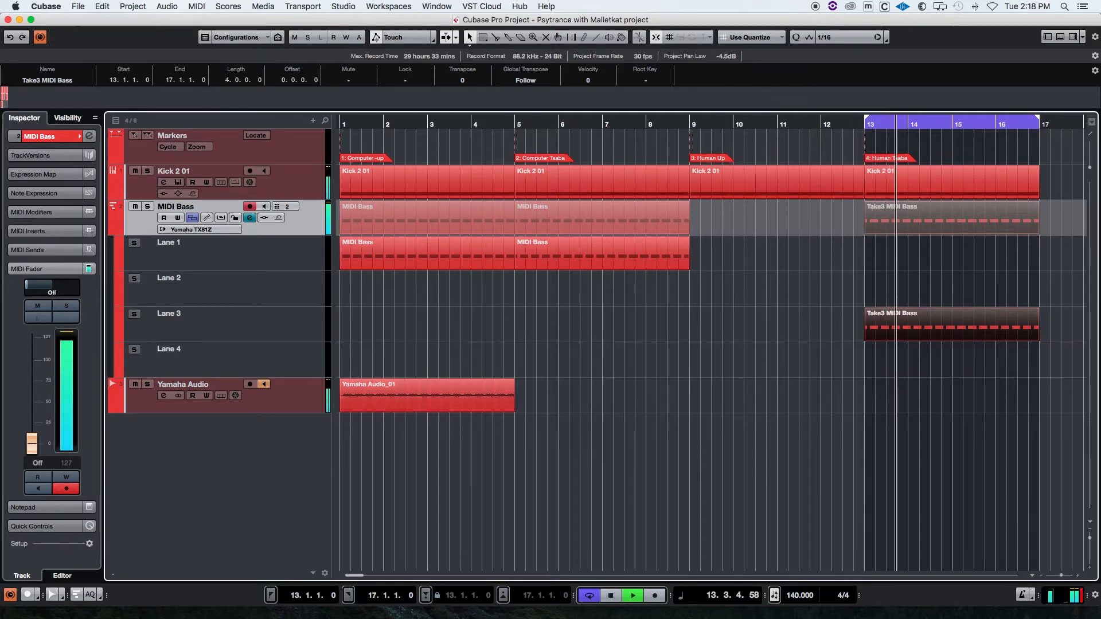
- Scale down the velocities of all notes in the bars 13 to 16 take so the first note's velocity is 82, and stop playback
double_click(824, 327)
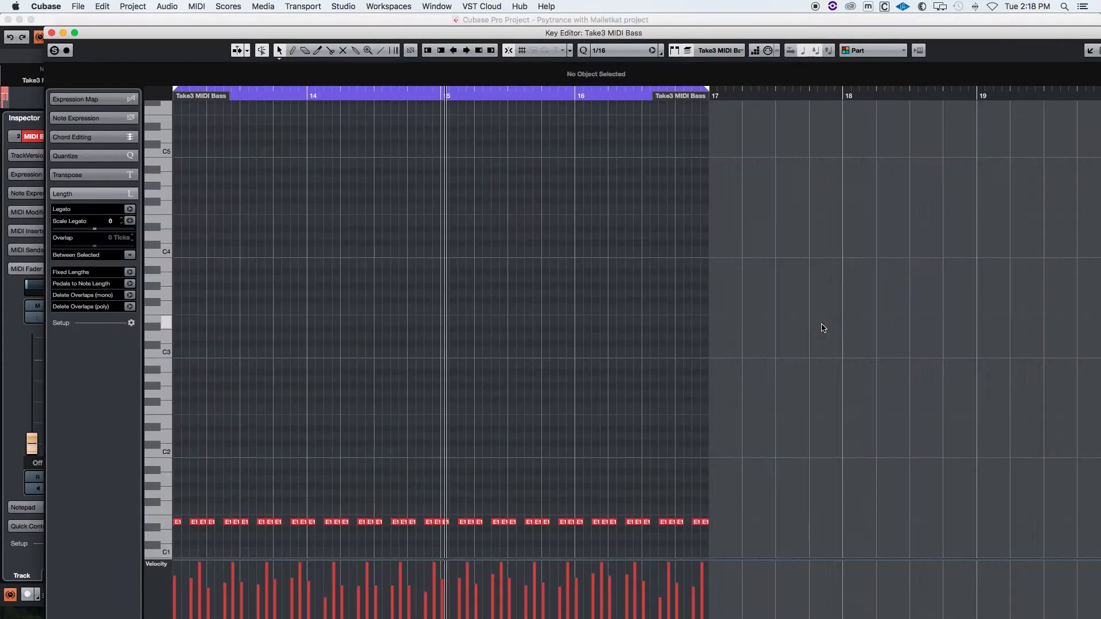
scroll(681, 567, "left", 5)
scroll(682, 567, "right", 5)
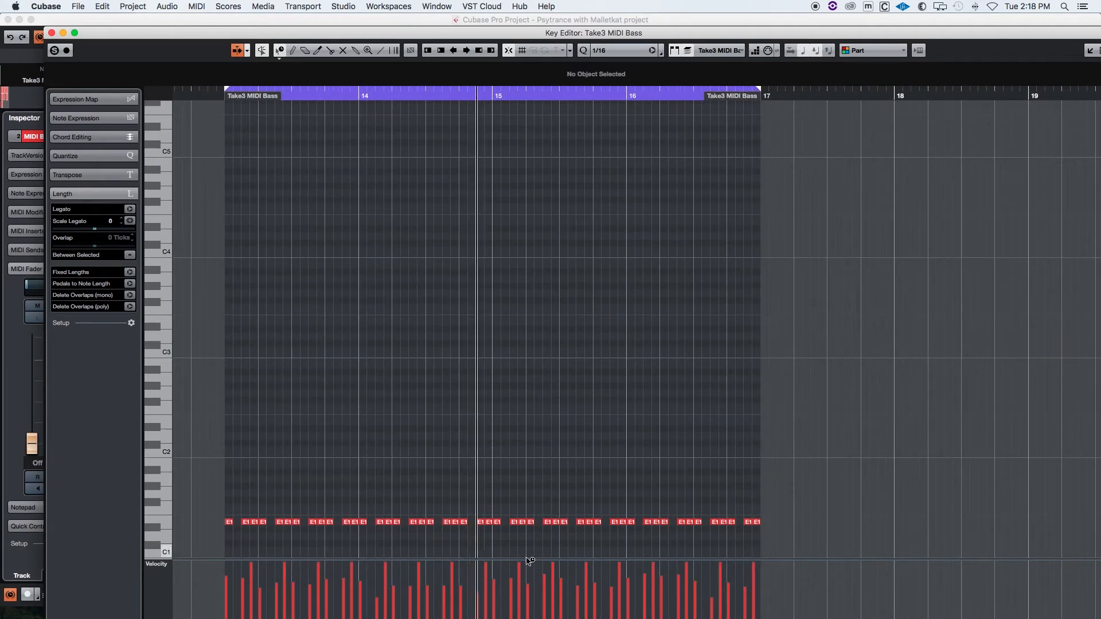
left_click_drag(521, 560, 526, 427)
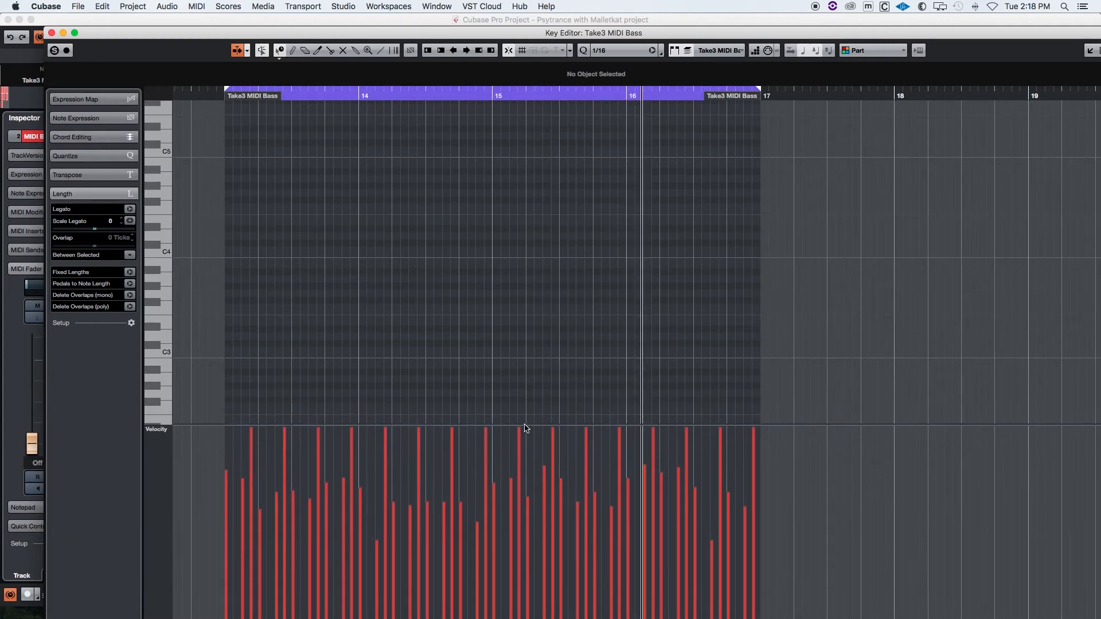
scroll(563, 273, "down", 10)
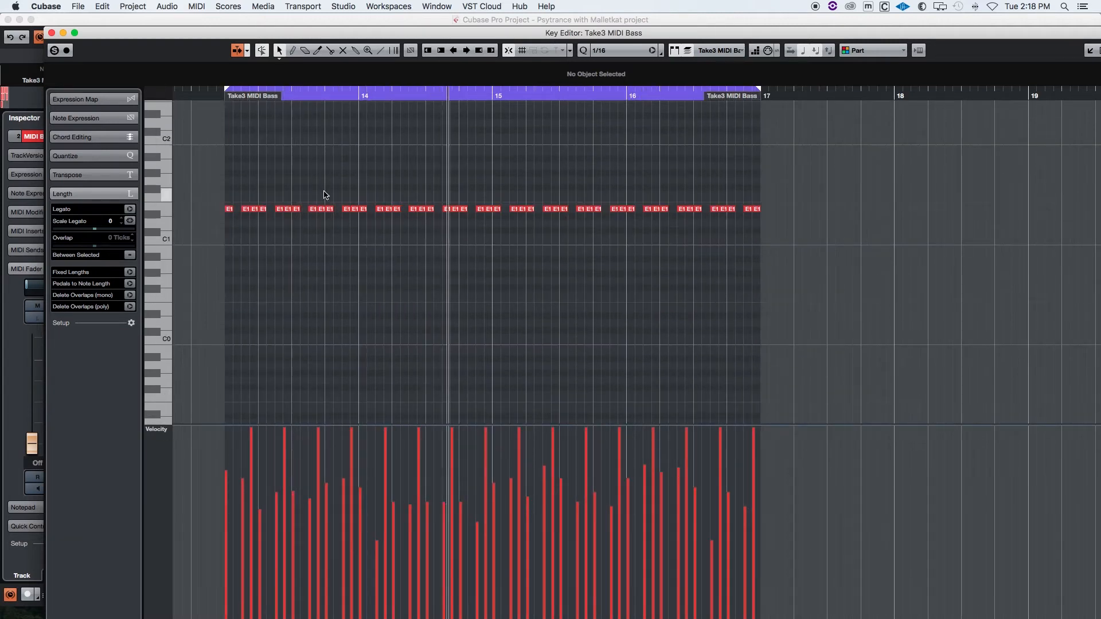
key("super+a")
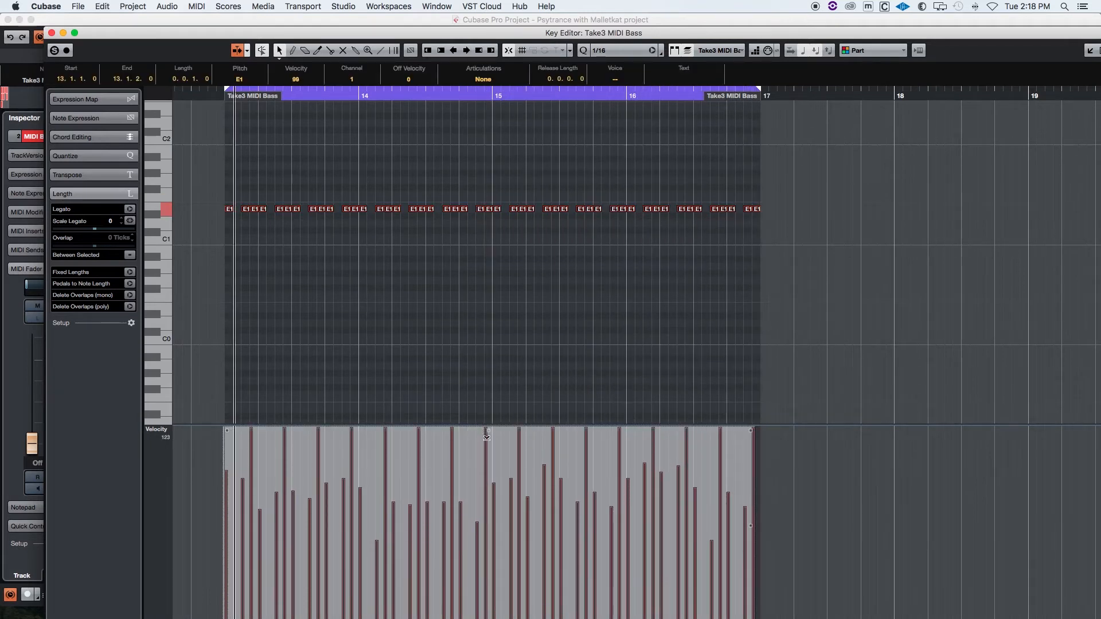
left_click_drag(487, 438, 487, 443)
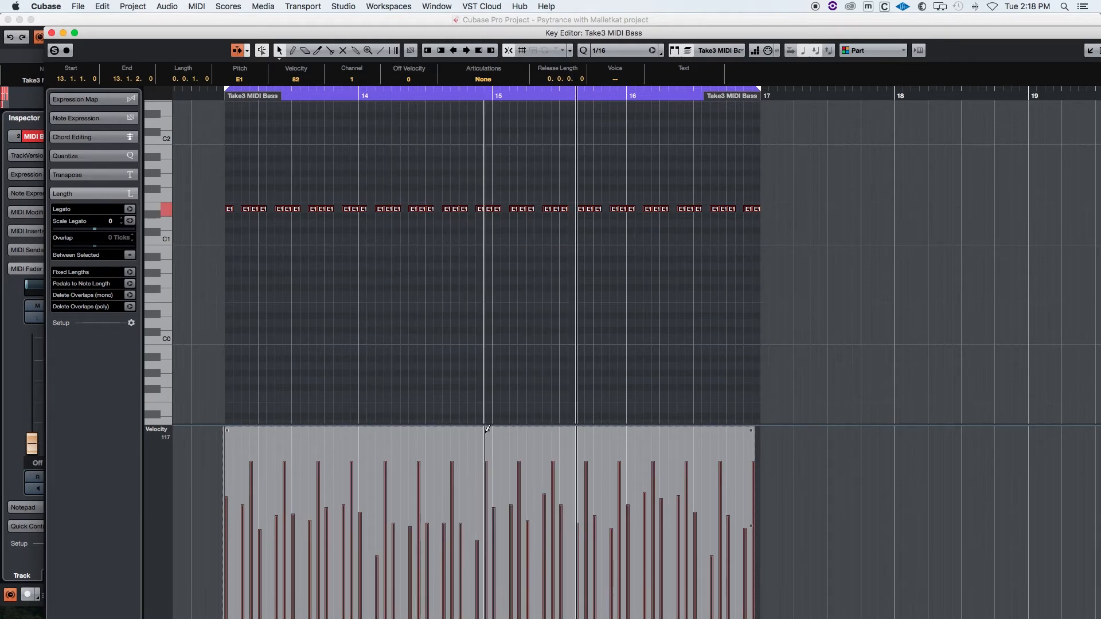
left_click(52, 33)
key("space")
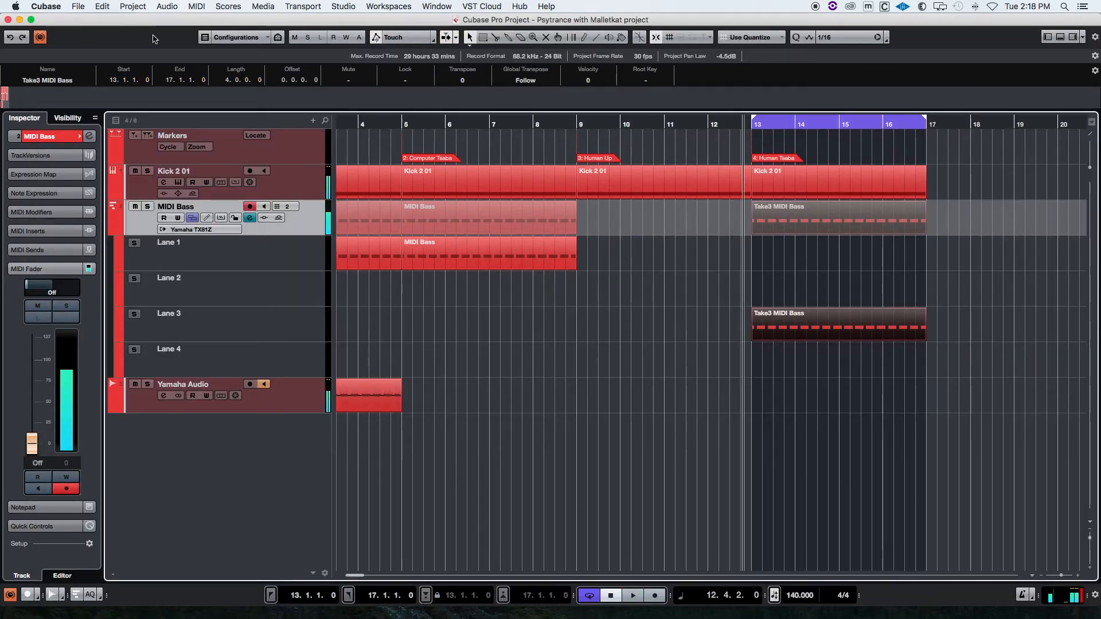
- Turn off Constrain Delay Compensation and audition the bass part in bars 13 to 16
left_click(42, 40)
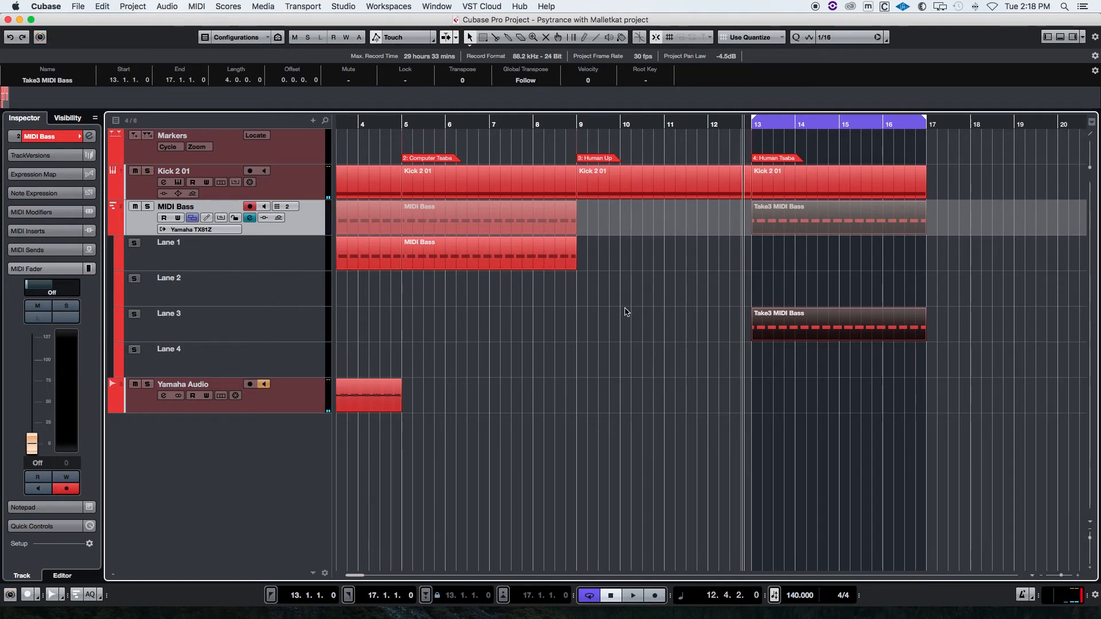
key("space")
key("space")
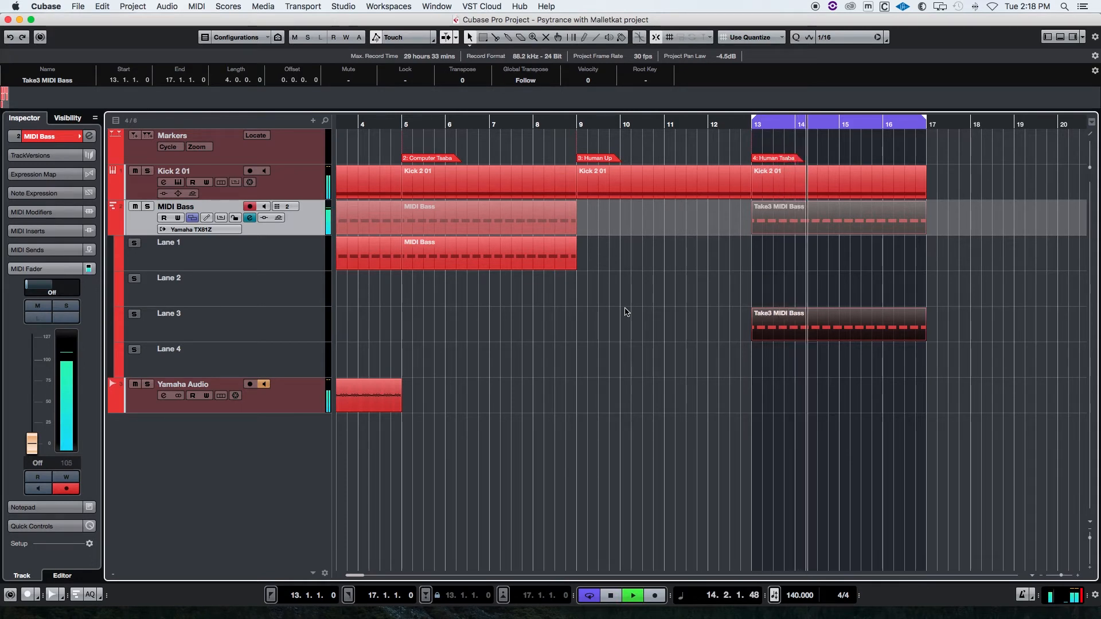
key("space")
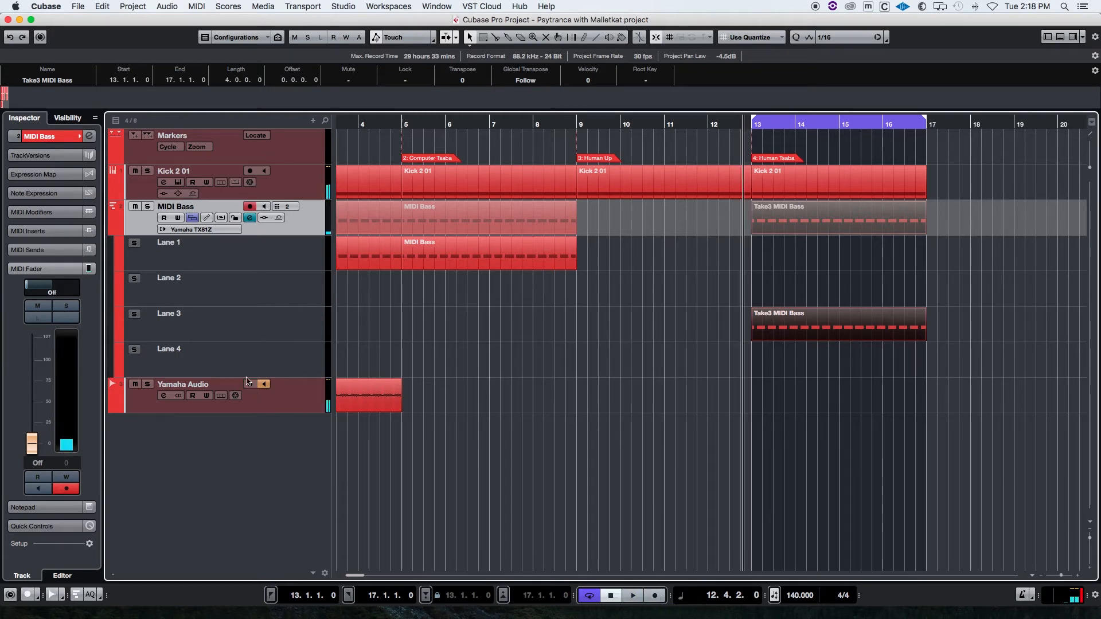
left_click(654, 596)
key("space")
left_click(652, 598)
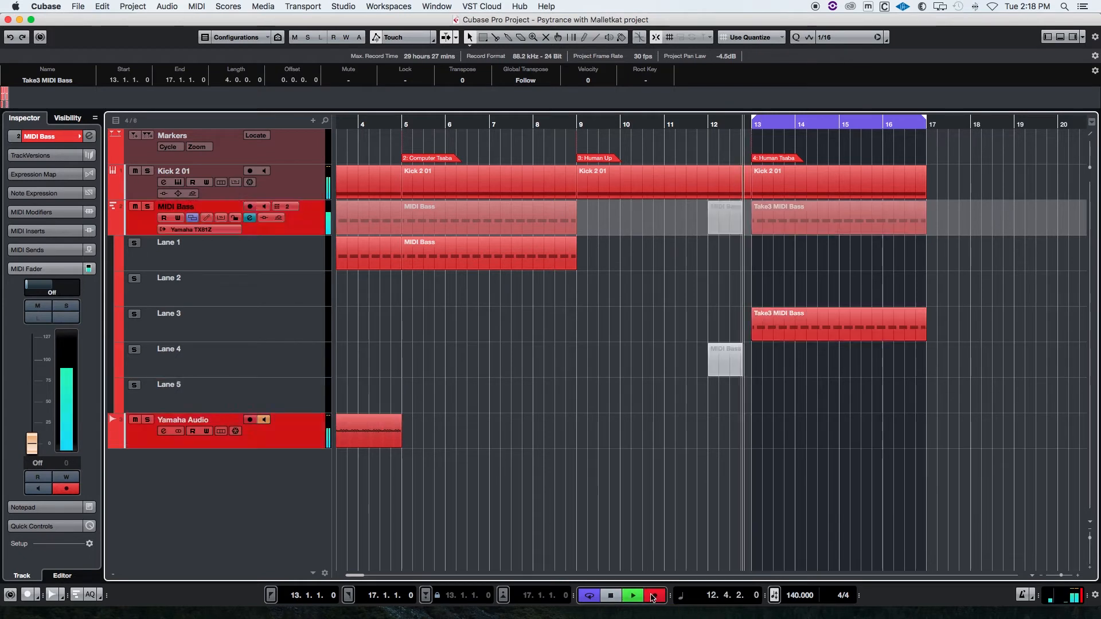
key("space")
- Switch off cycle mode and record the synth output onto the Yamaha Audio track from just before bar 13 to just past bar 17
key("KP_Divide")
left_click(652, 597)
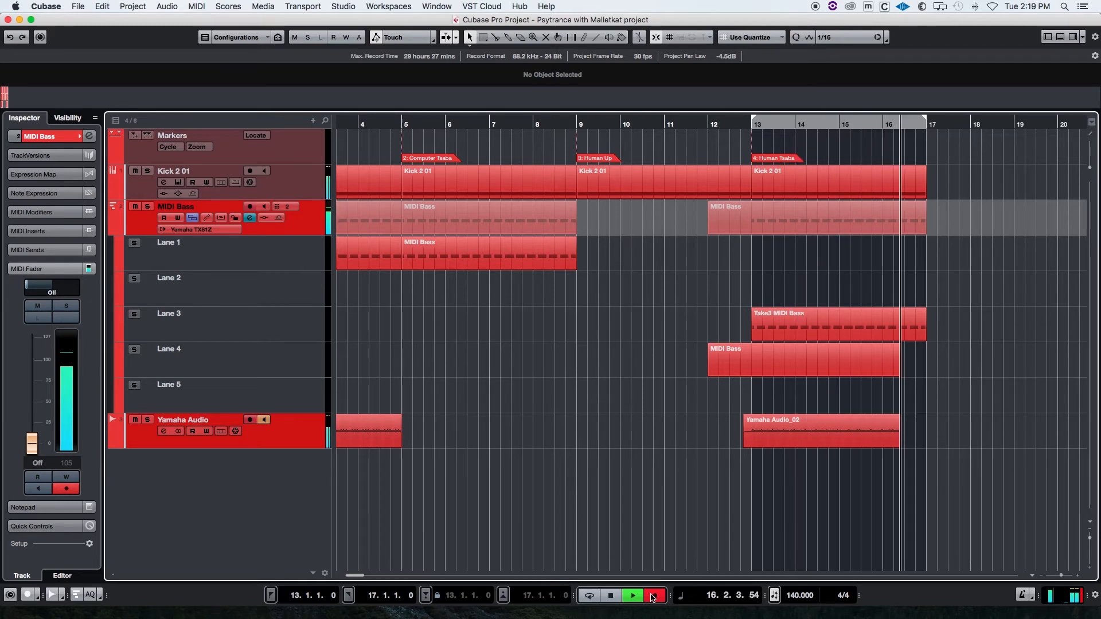
left_click(653, 597)
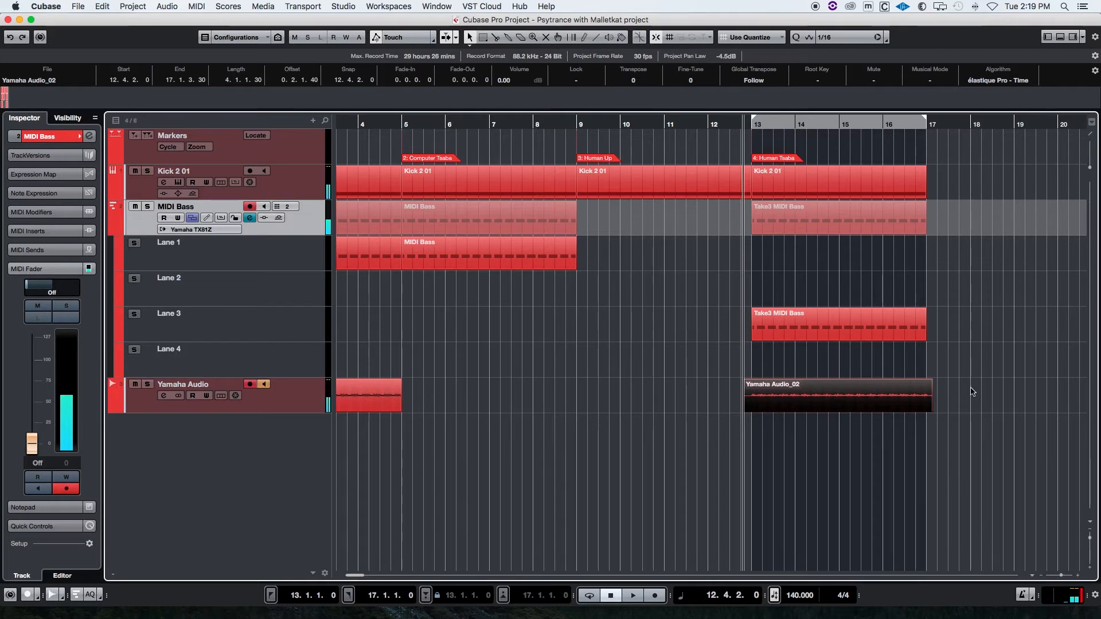
- Split the new Yamaha Audio recording at bars 13 and 17 and delete the excess pieces at both ends
left_click(928, 406, "alt")
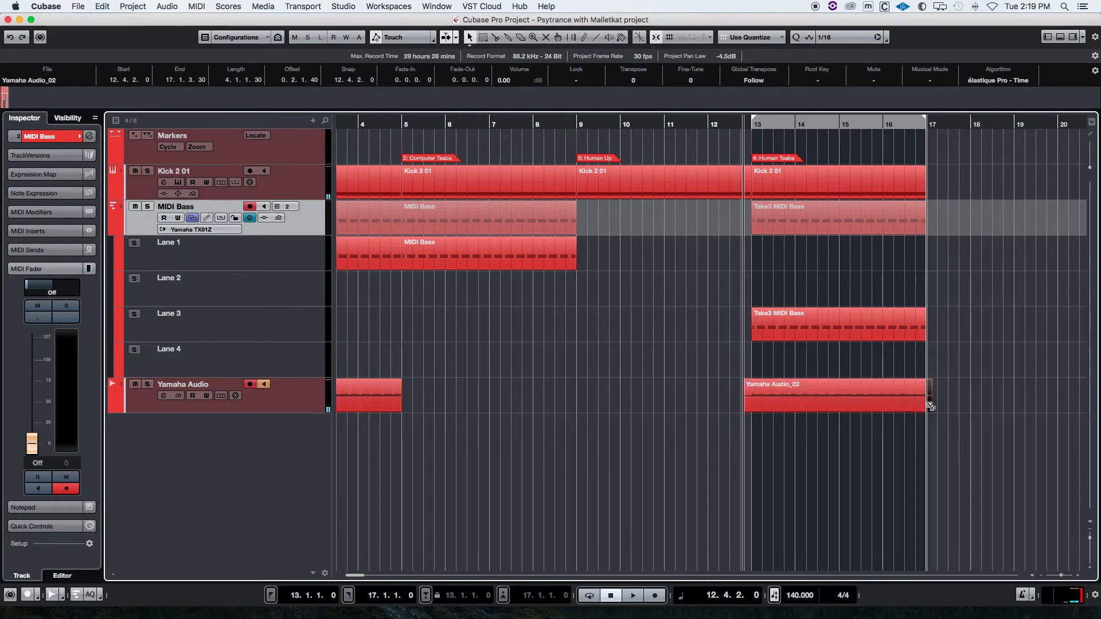
left_click(754, 402, "alt")
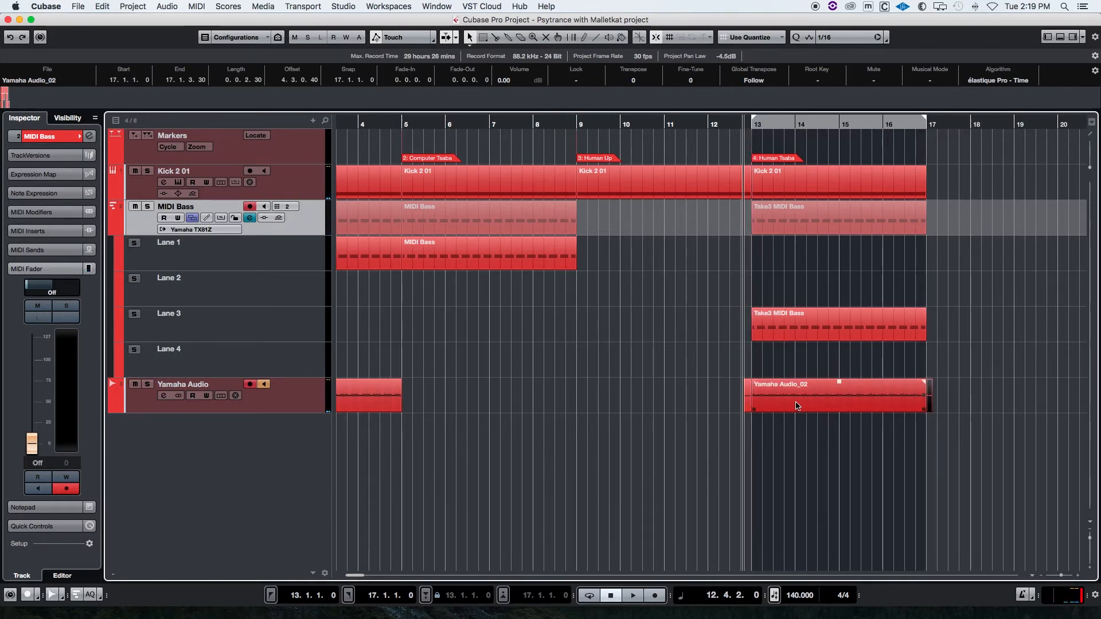
left_click(749, 400)
key("Delete")
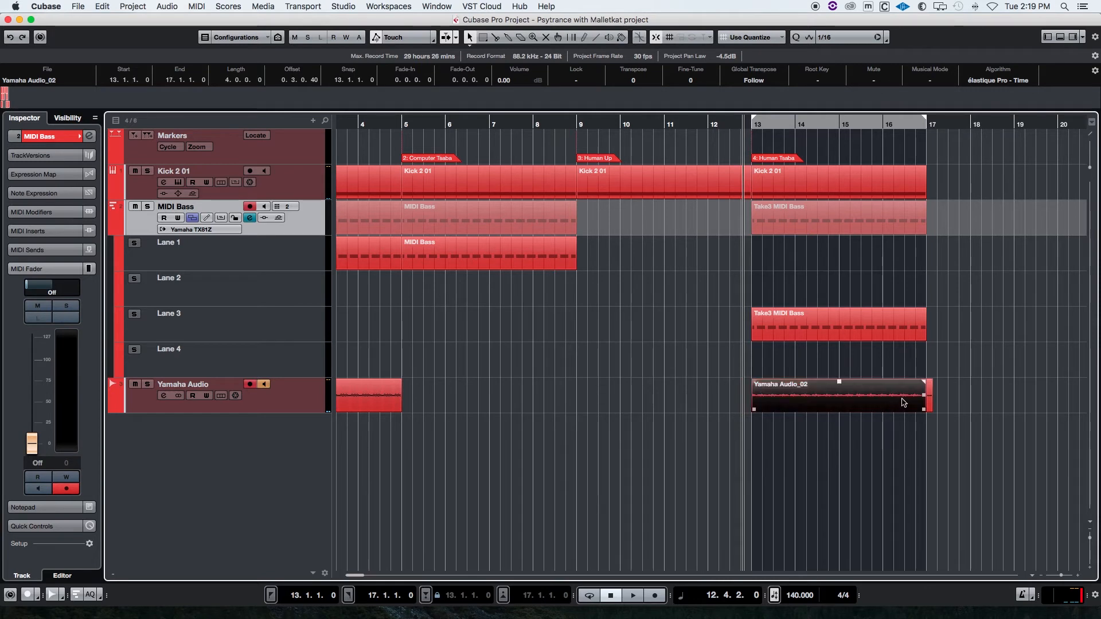
left_click(929, 395)
key("Delete")
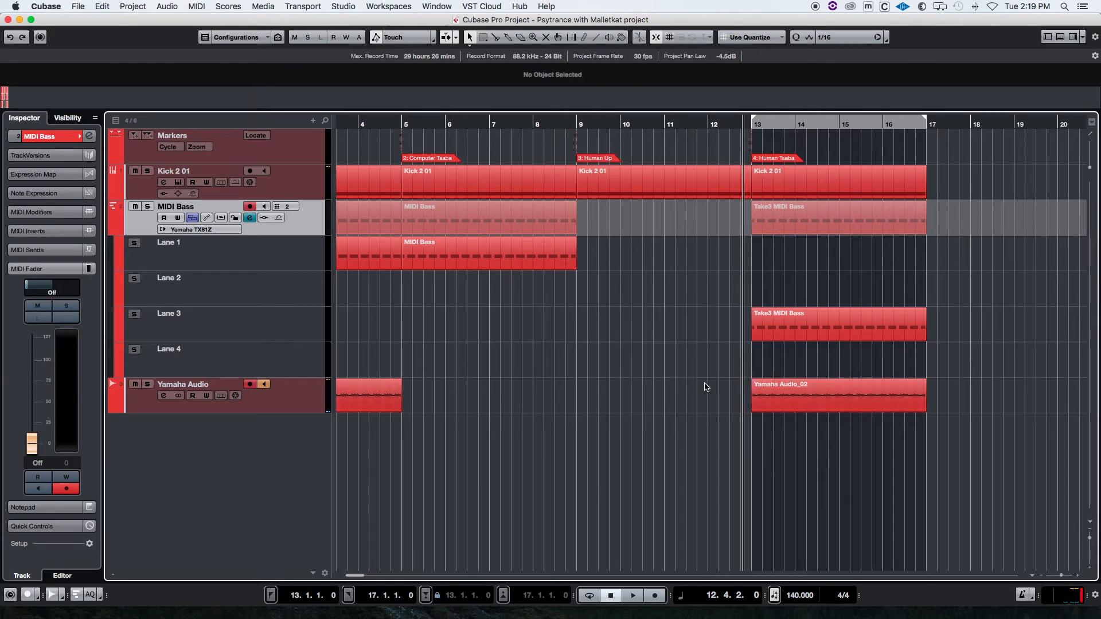
- Reactivate the cycle over bars 13 to 16
scroll(705, 386, "left", 4)
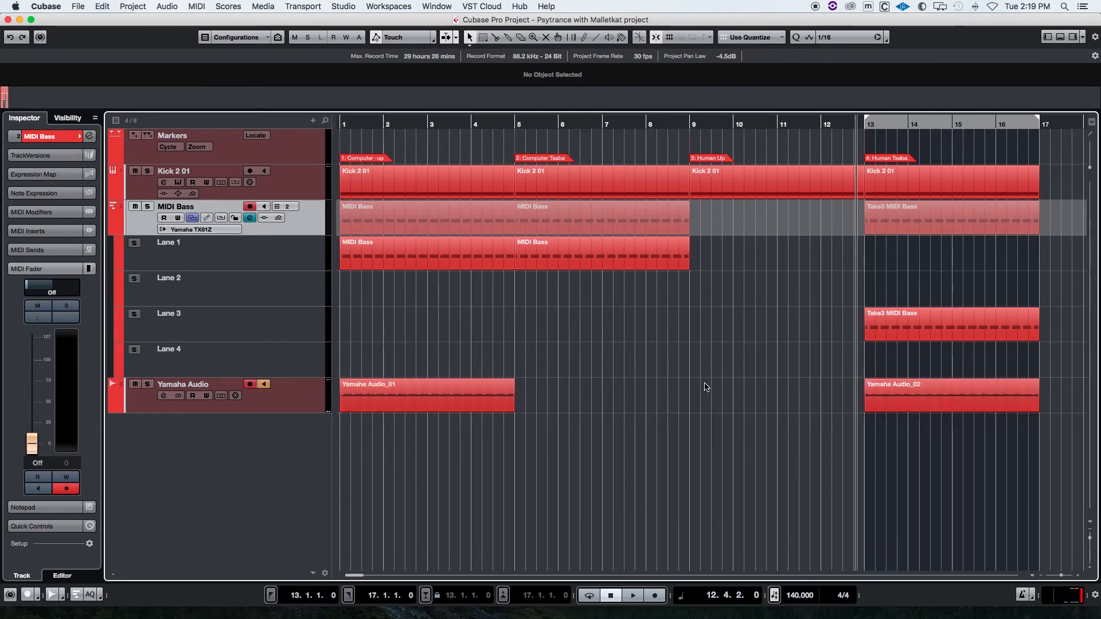
scroll(705, 387, "right", 4)
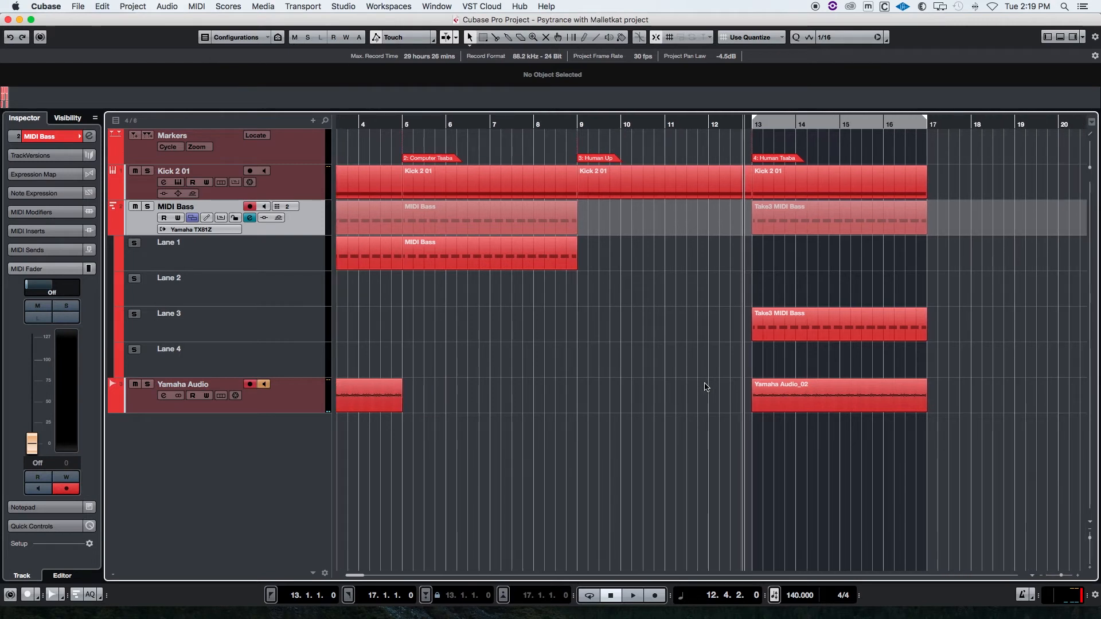
left_click(797, 121)
- Mute the MIDI Bass track, turn off monitoring on the Yamaha Audio track, and play back the recorded audio
key("space")
key("space")
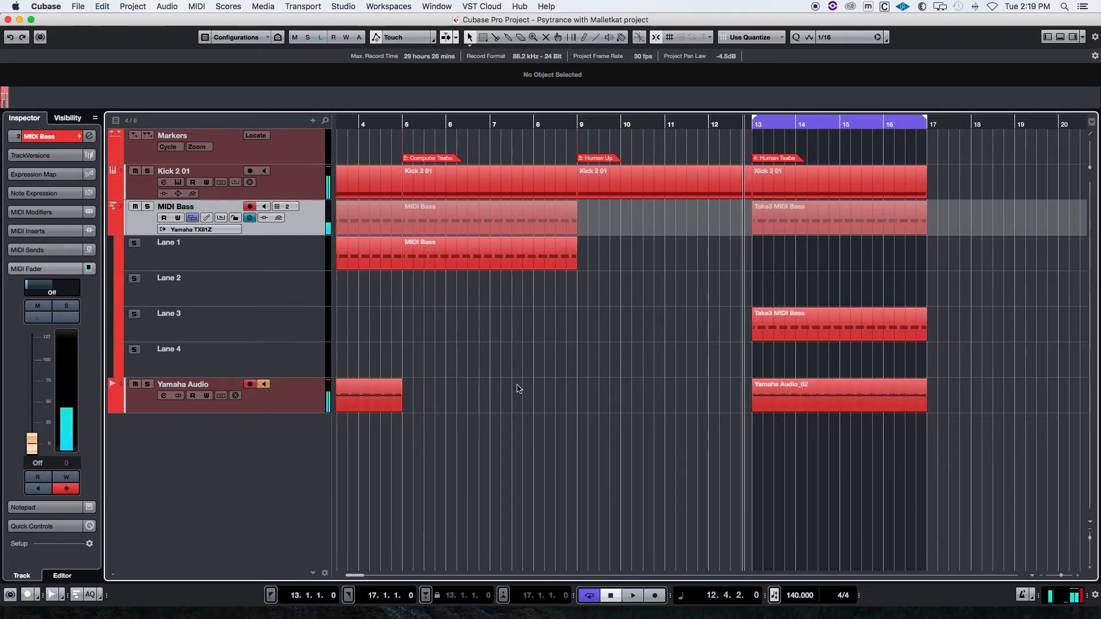
key("m")
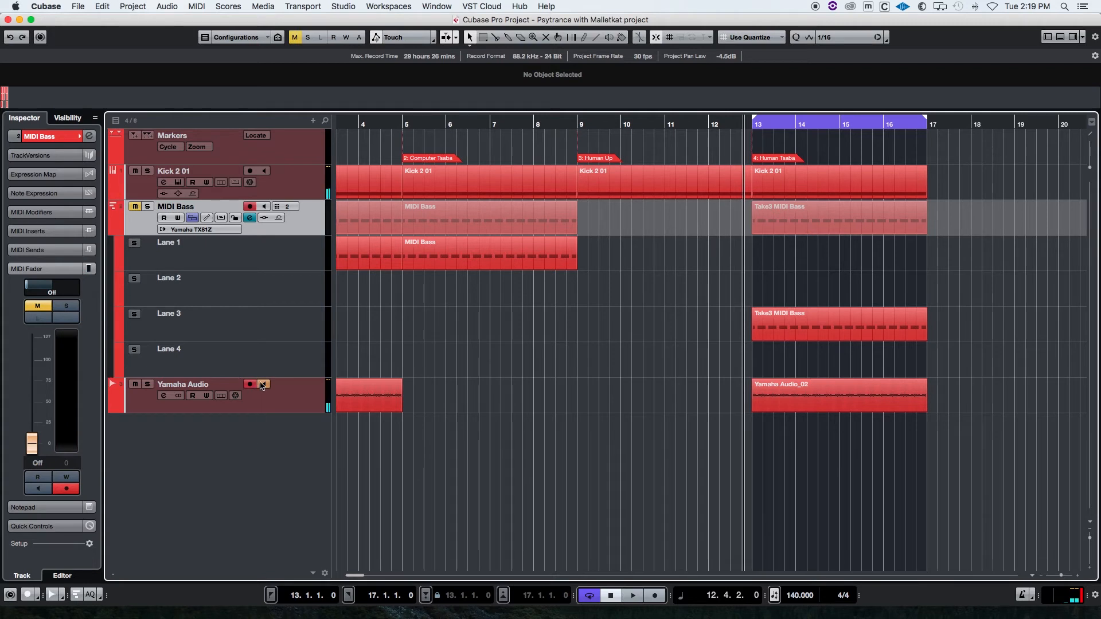
key("space")
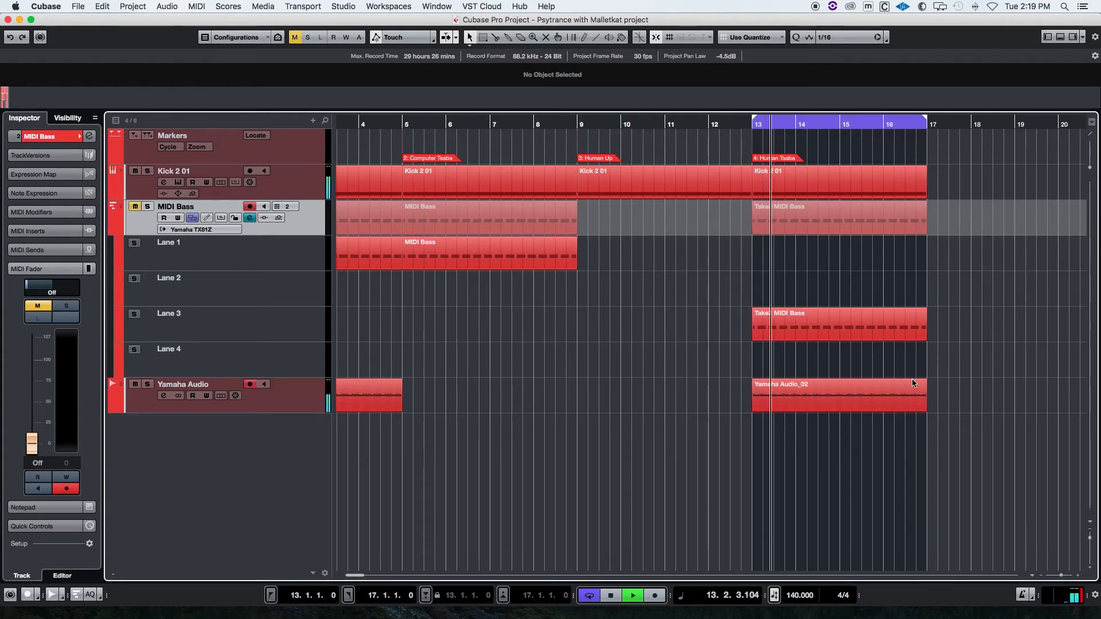
- Raise the volume of the recorded audio event in bars 13 to 16 to 10.32 dB and audition it from the start
left_click(854, 396)
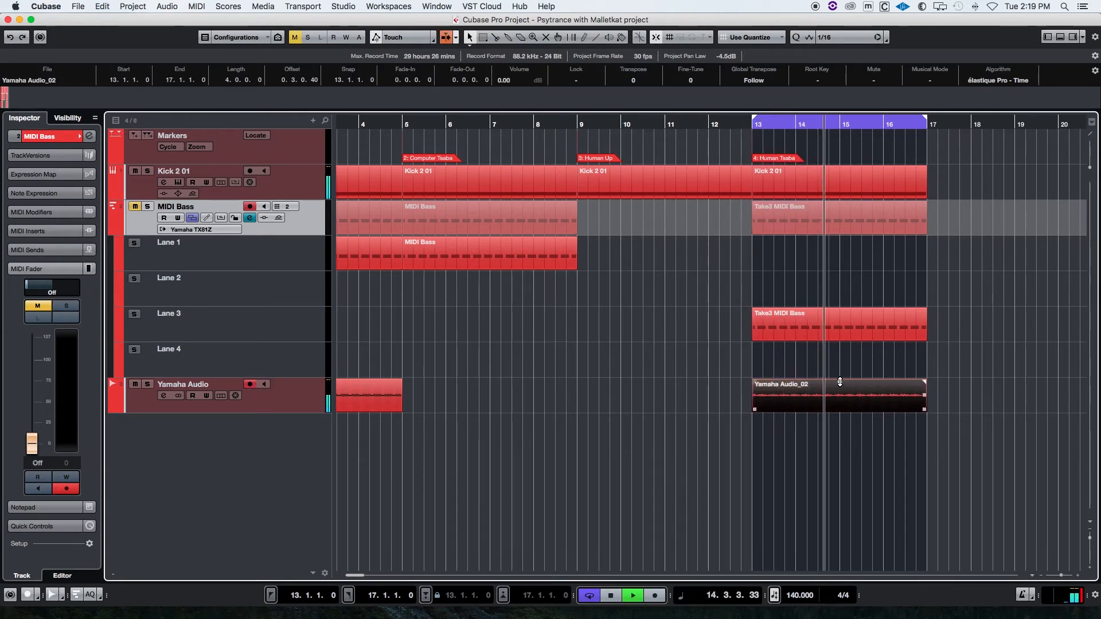
left_click_drag(839, 381, 851, 308)
key("space")
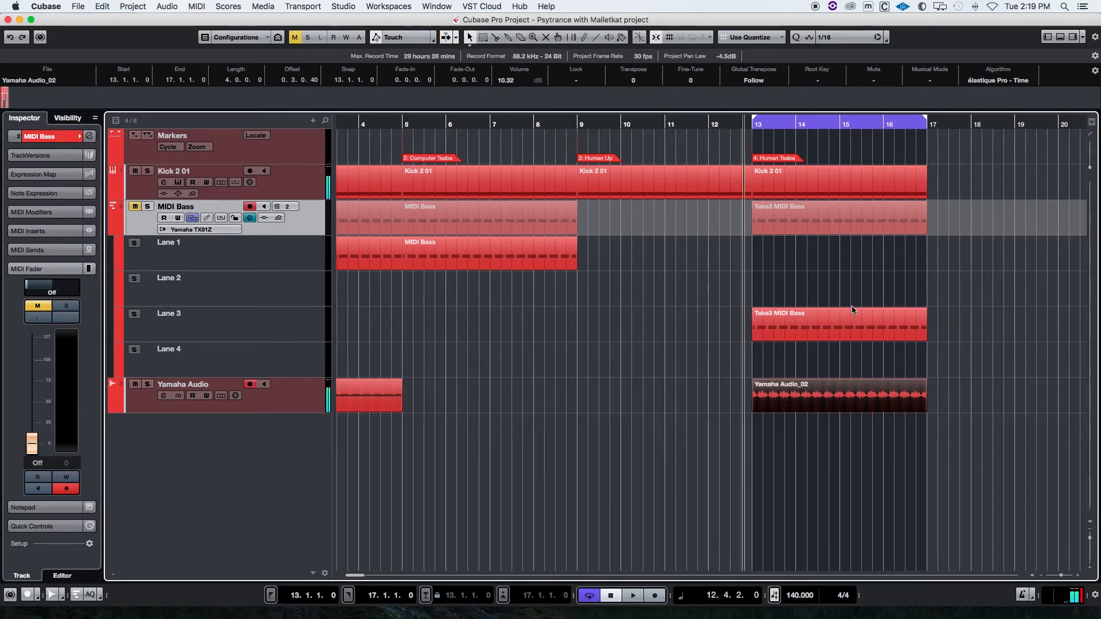
key("space")
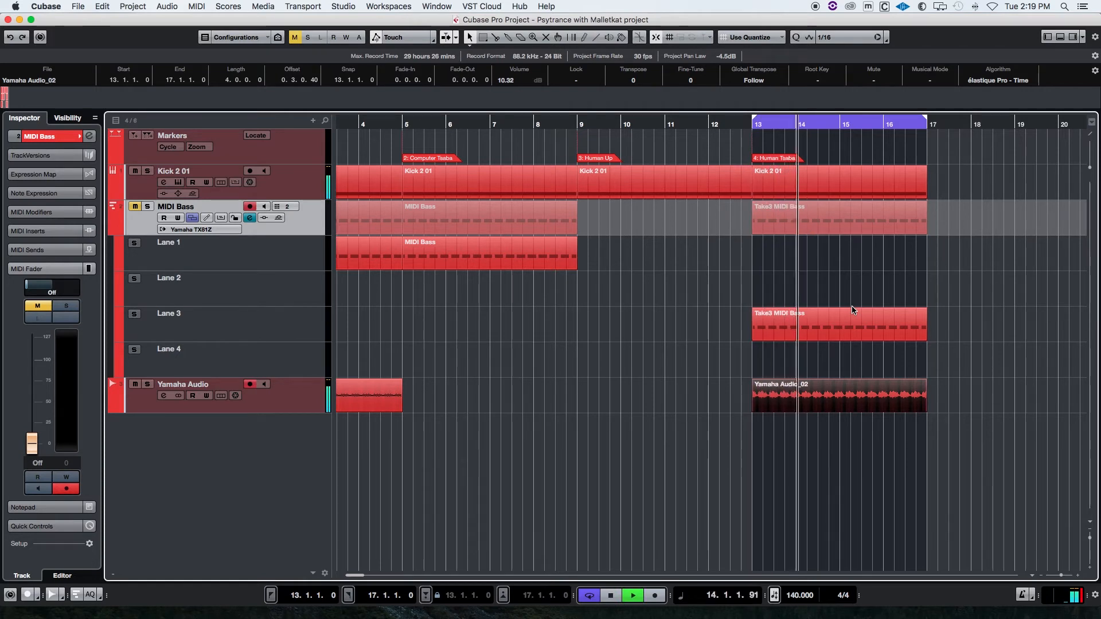
- Stop playback, open the Take3 MIDI Bass part in the Key Editor, and resize the window so notes and velocities both show
key("space")
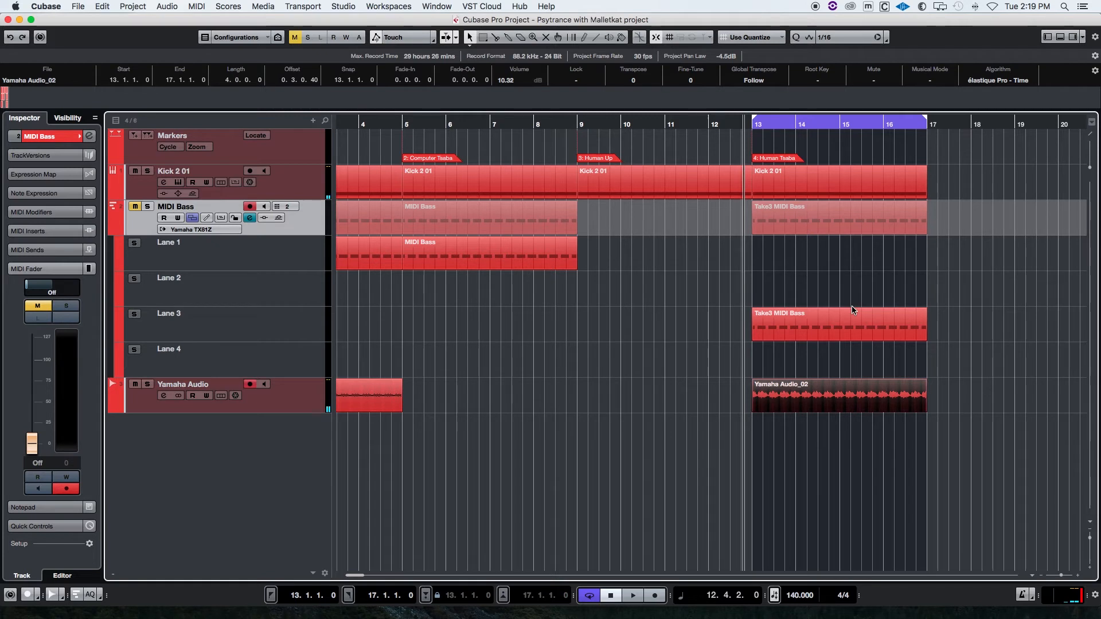
left_click(803, 315)
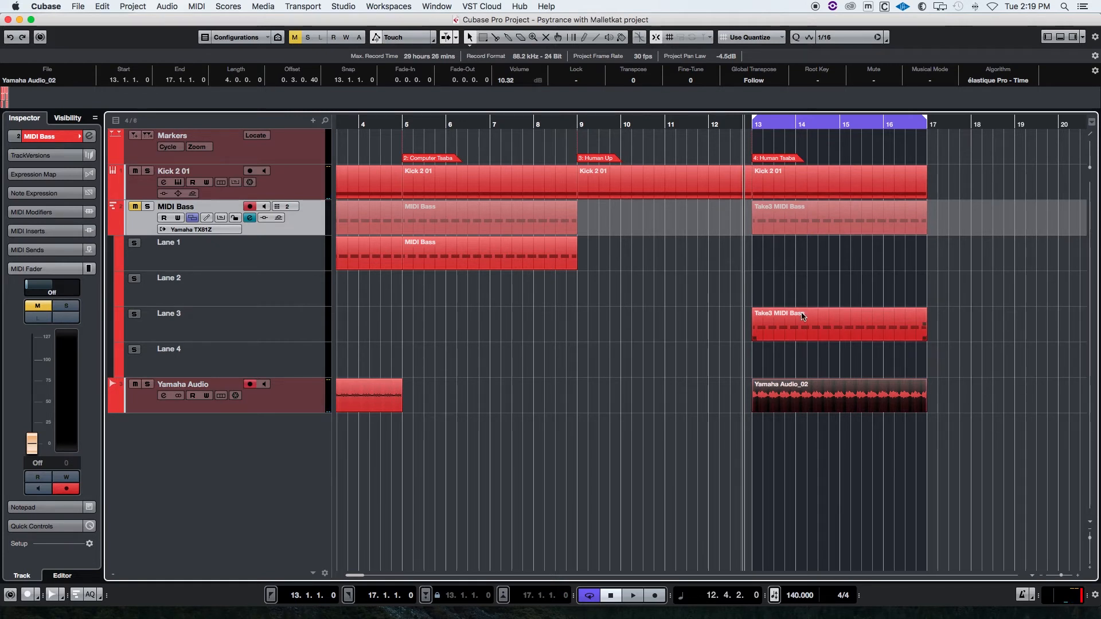
double_click(824, 329)
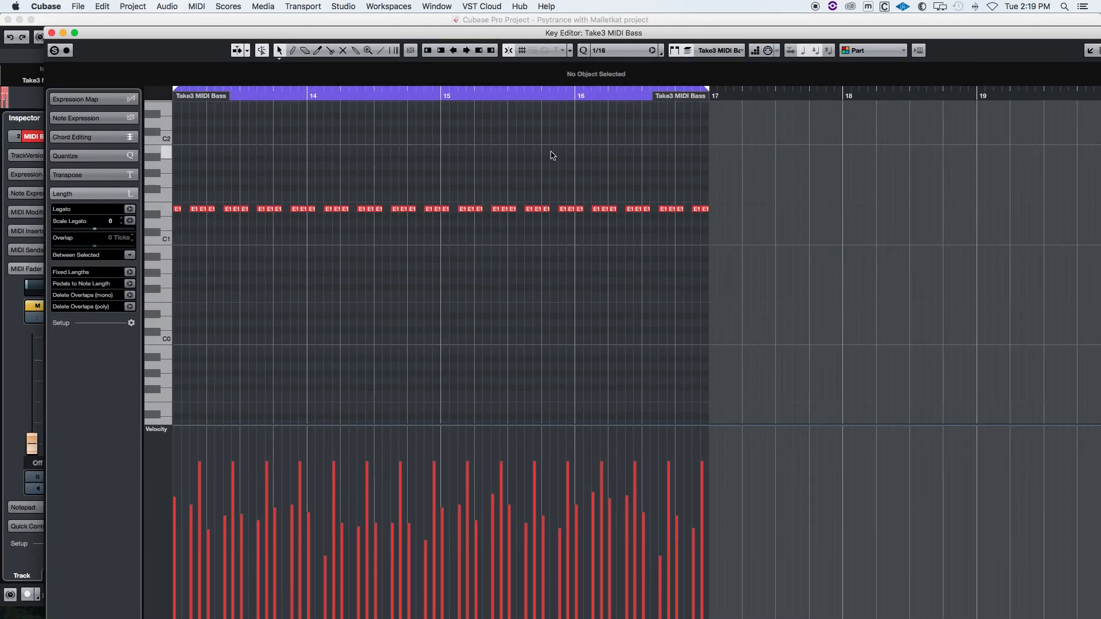
double_click(219, 39)
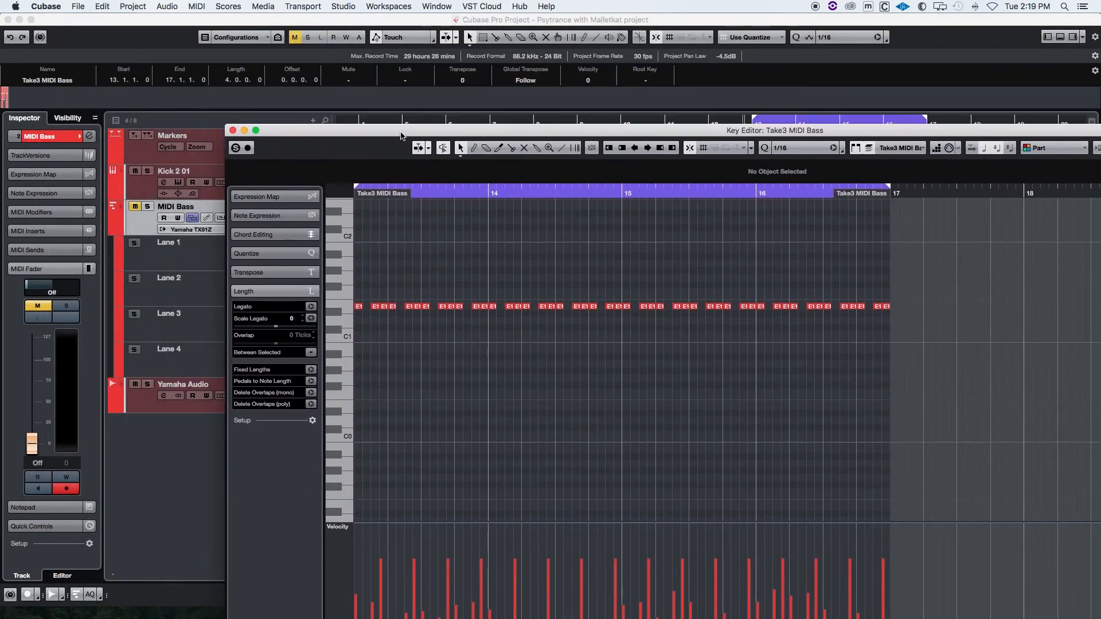
scroll(750, 334, "right", 3)
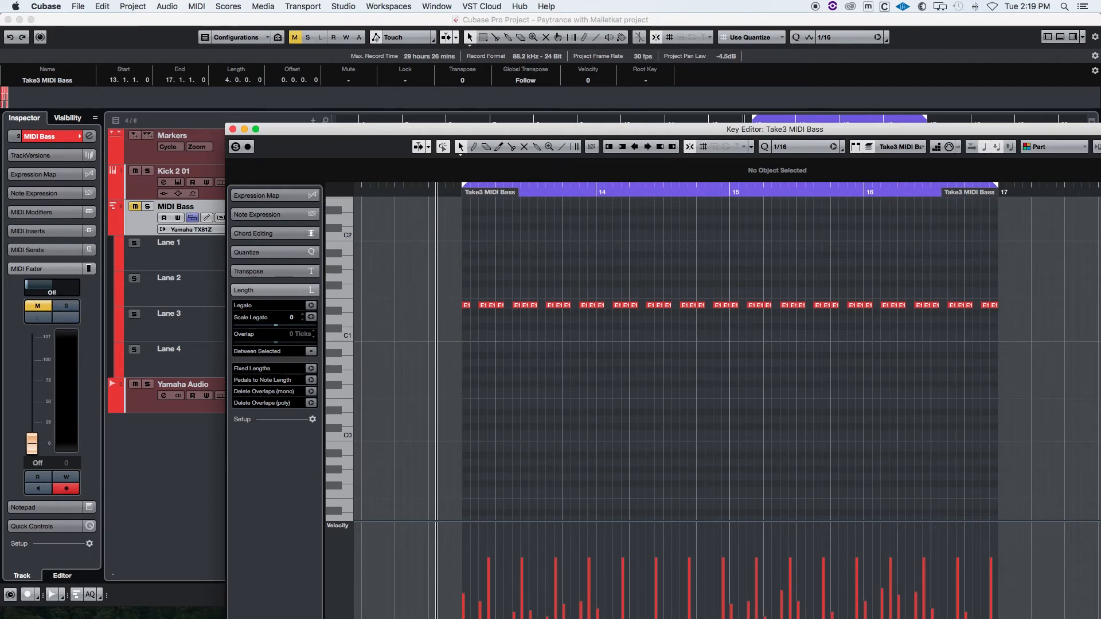
left_click_drag(295, 618, 295, 536)
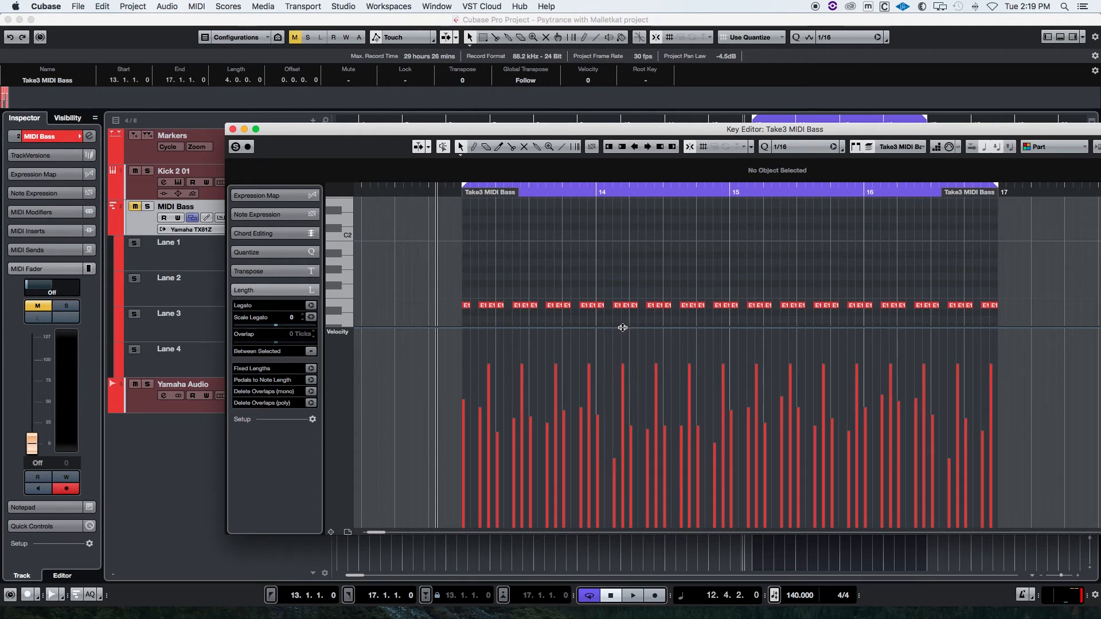
left_click_drag(630, 328, 625, 427)
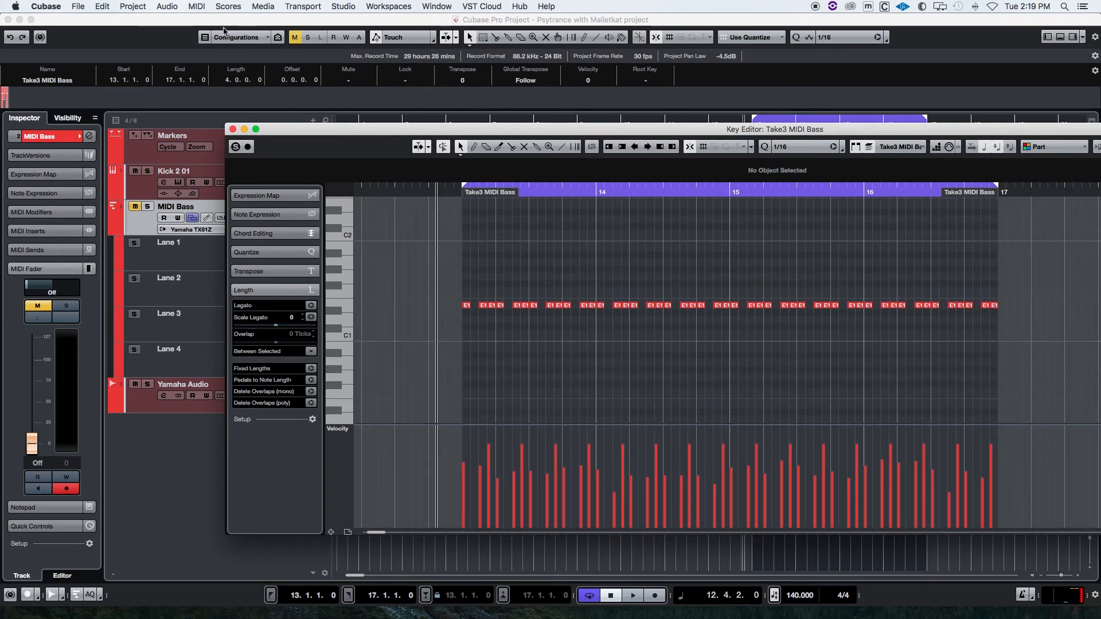
- Select the on-beat notes in bars 13 to 16 with the Logical Editor, using the Select function on the existing bar-range conditions
left_click(197, 6)
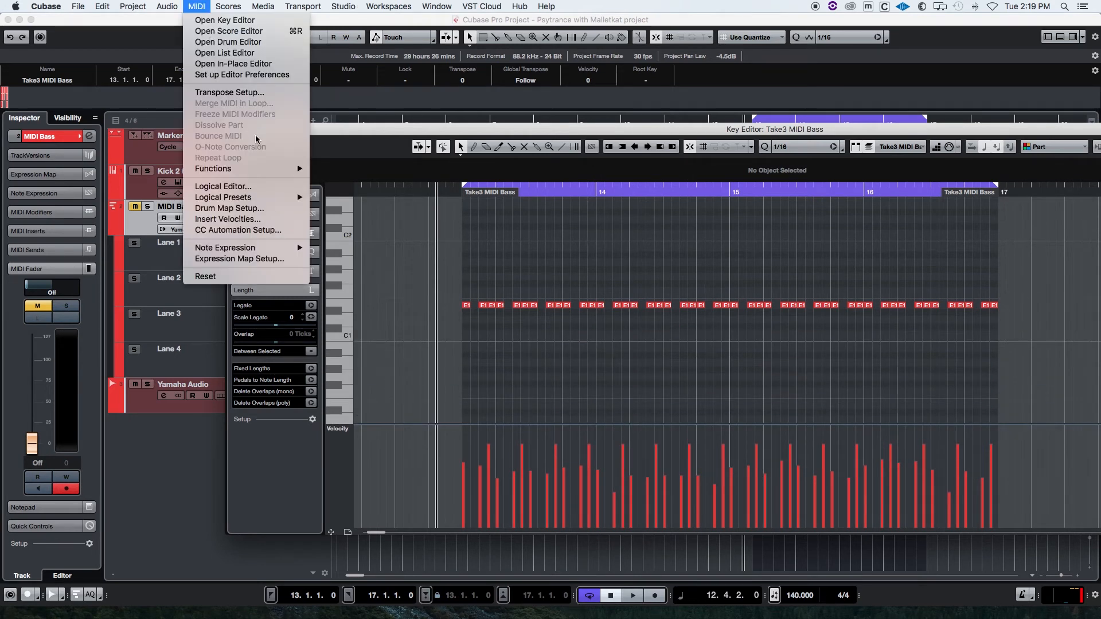
left_click(248, 187)
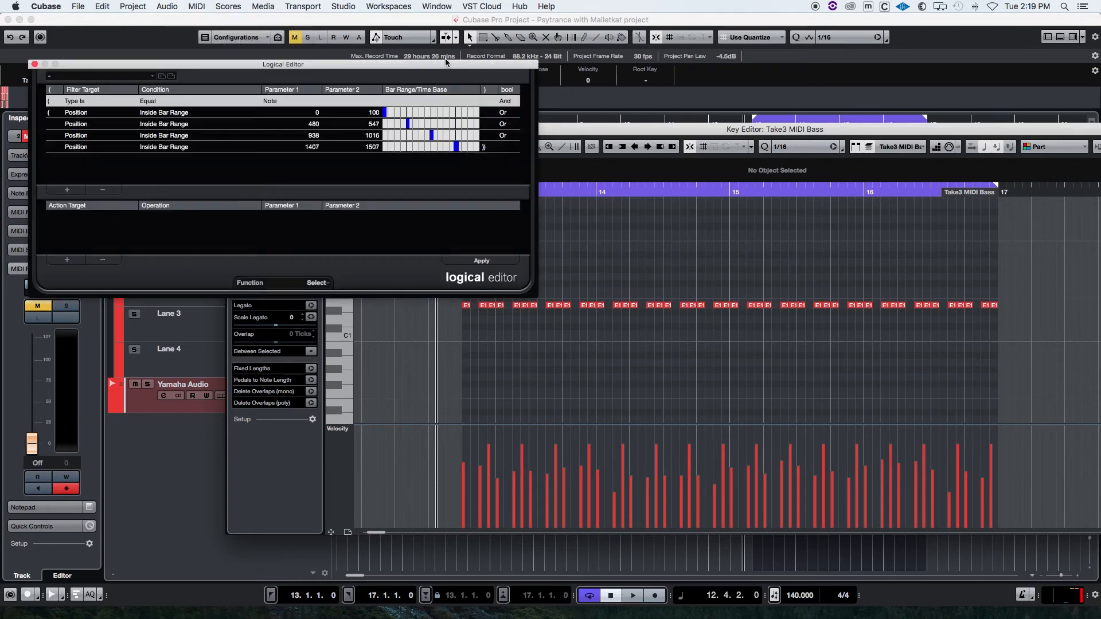
left_click_drag(447, 62, 380, 55)
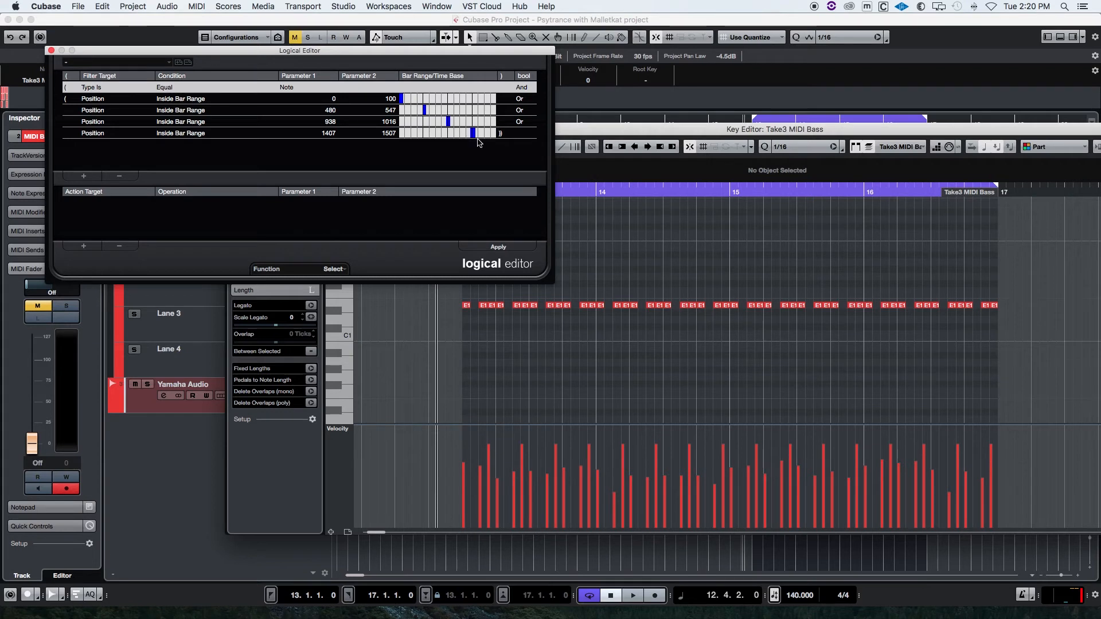
left_click(343, 270)
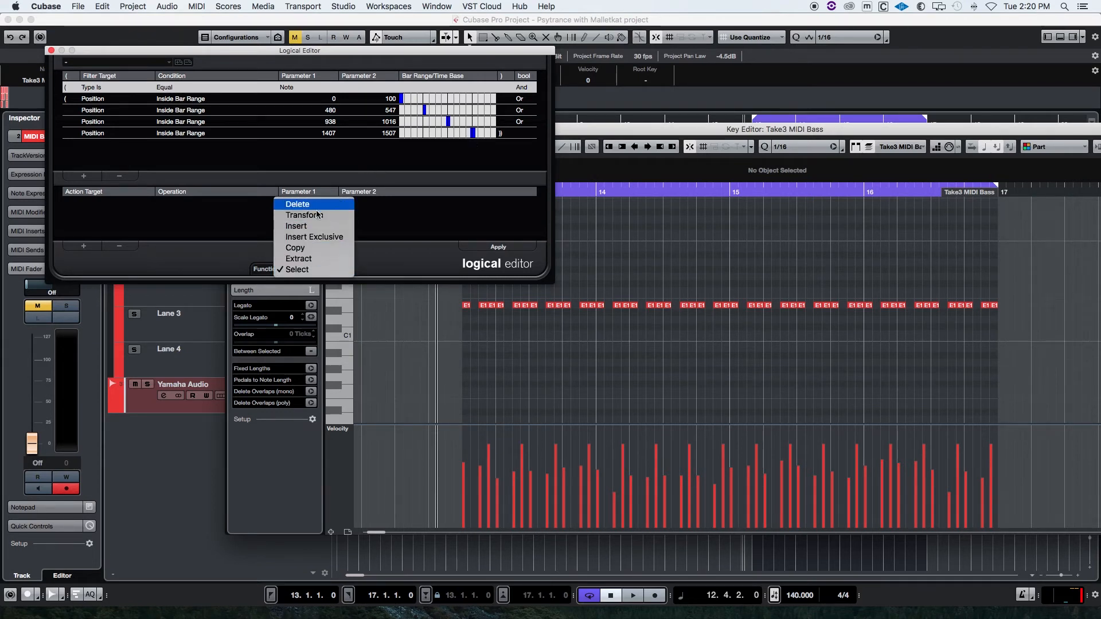
left_click(313, 270)
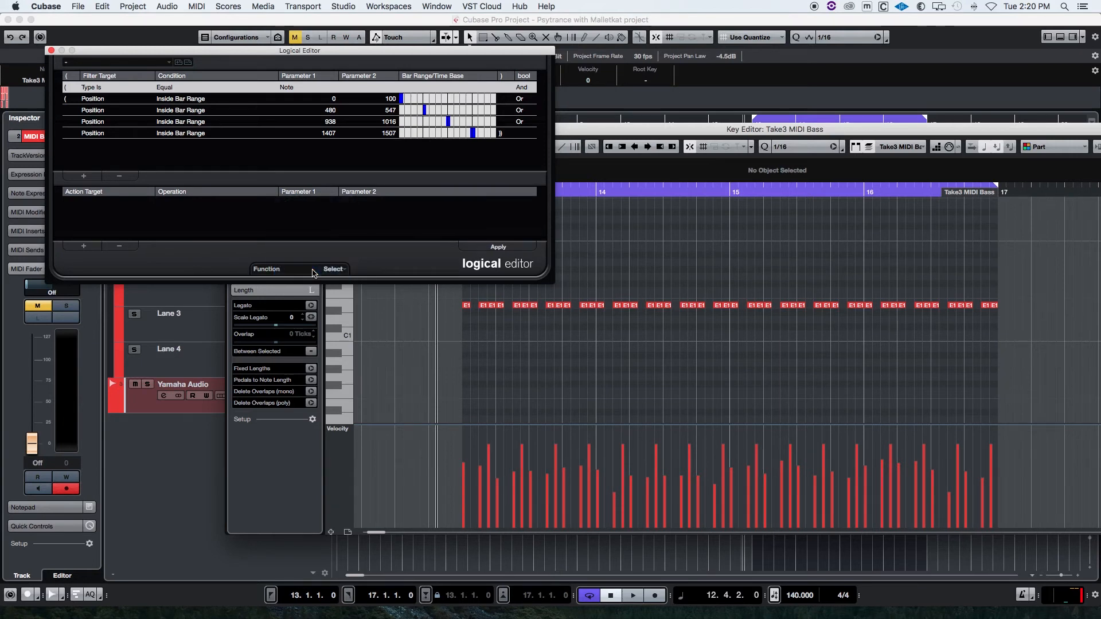
left_click(496, 247)
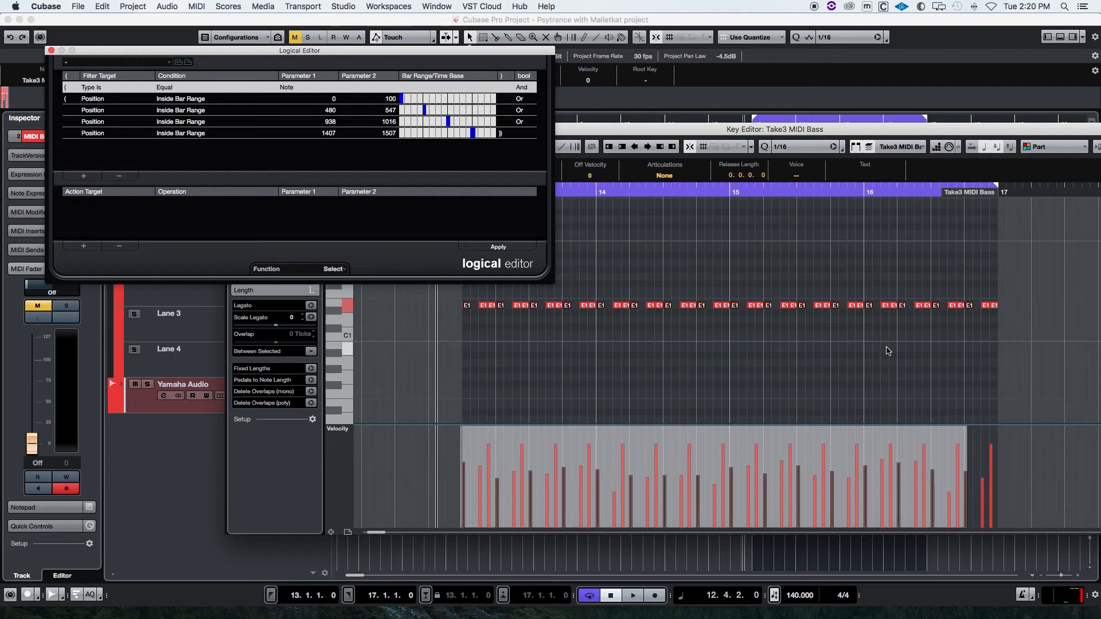
- Try moving the selected on-beat notes a 1/16 later and back again, and close the Logical Editor with the notes deselected
key("ctrl+Right")
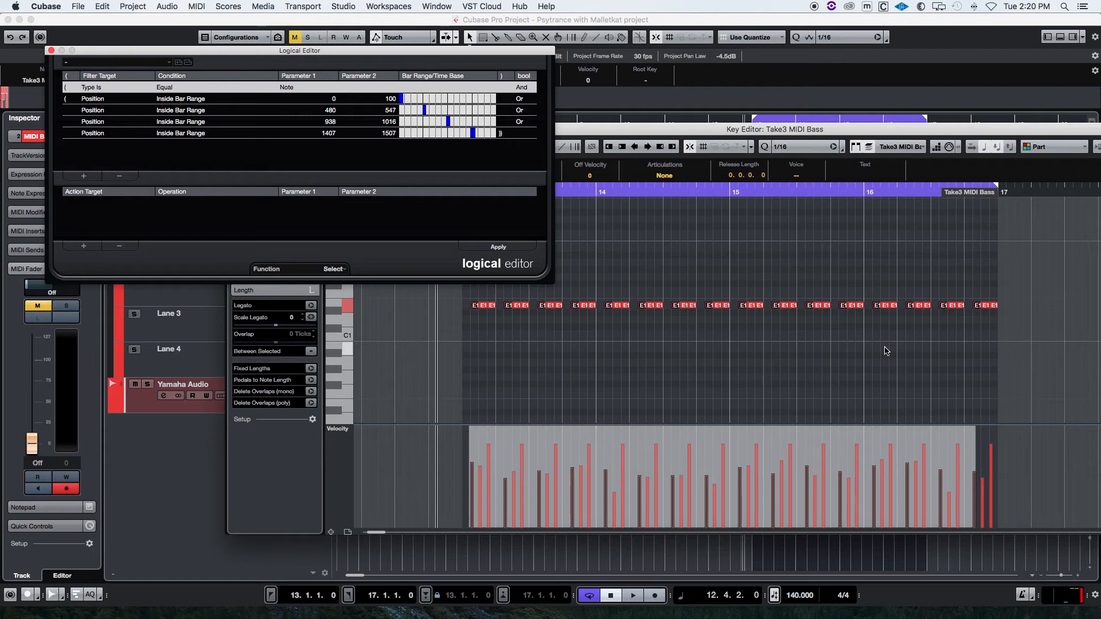
key("super+Left")
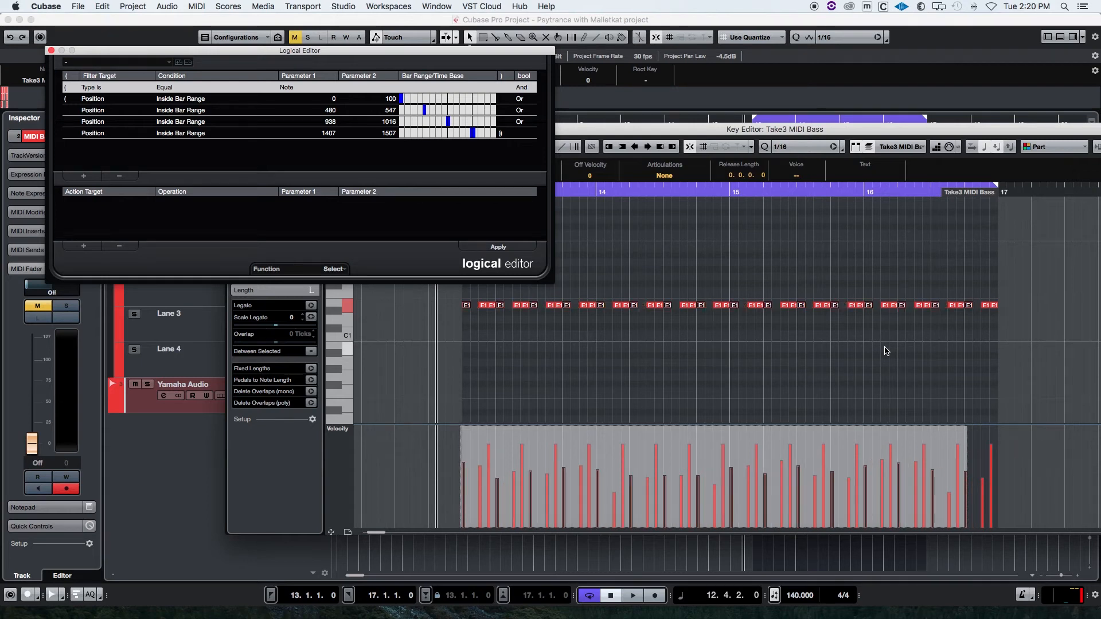
left_click(51, 51)
left_click(470, 275)
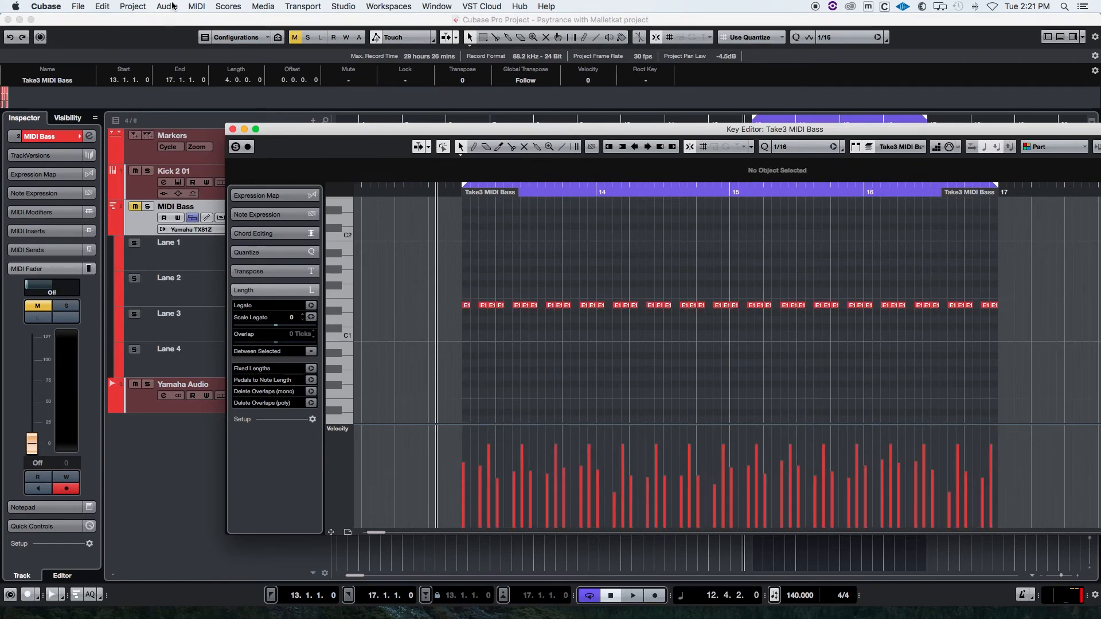
- Reselect the on-beat notes with the Logical Editor, try shifting them a 1/16 later in bars 13 to 16, and close both editors
left_click(197, 6)
left_click(268, 187)
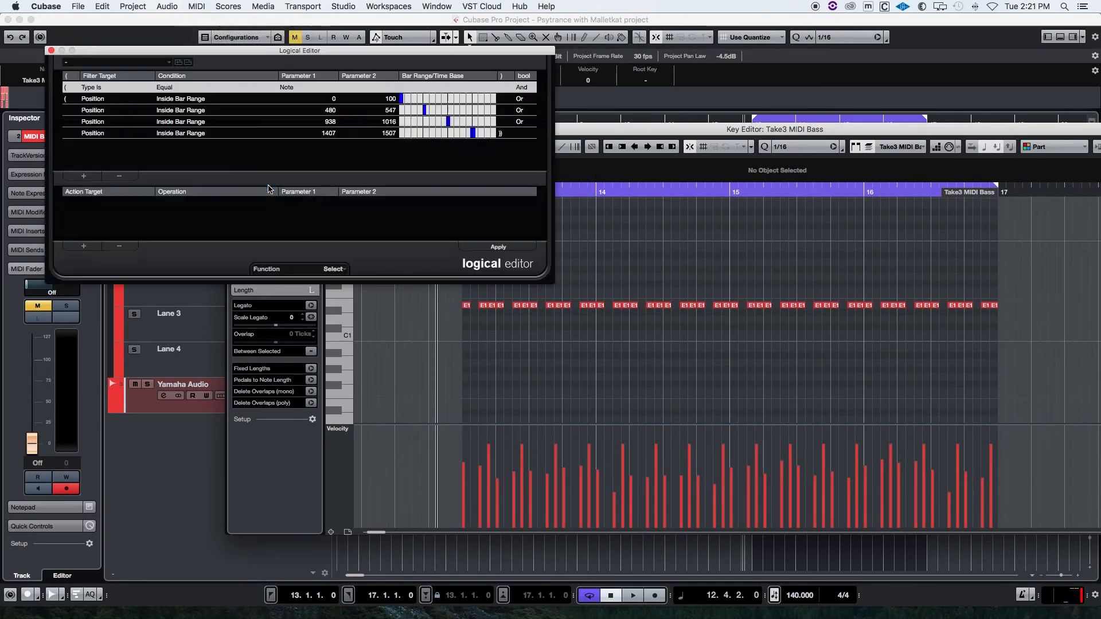
left_click(484, 247)
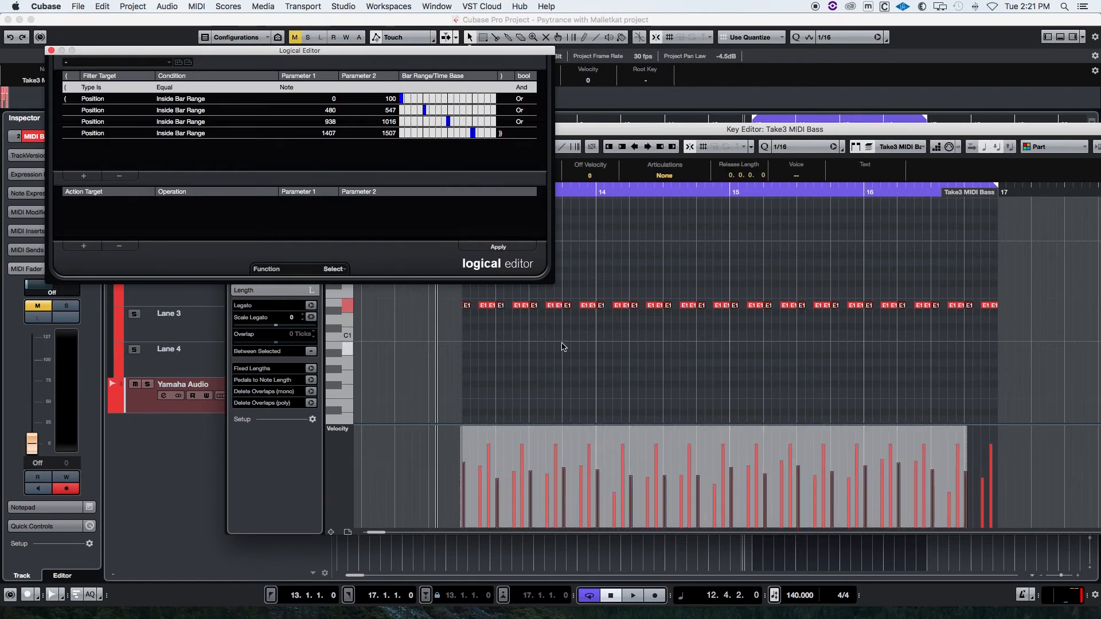
key("ctrl+Right")
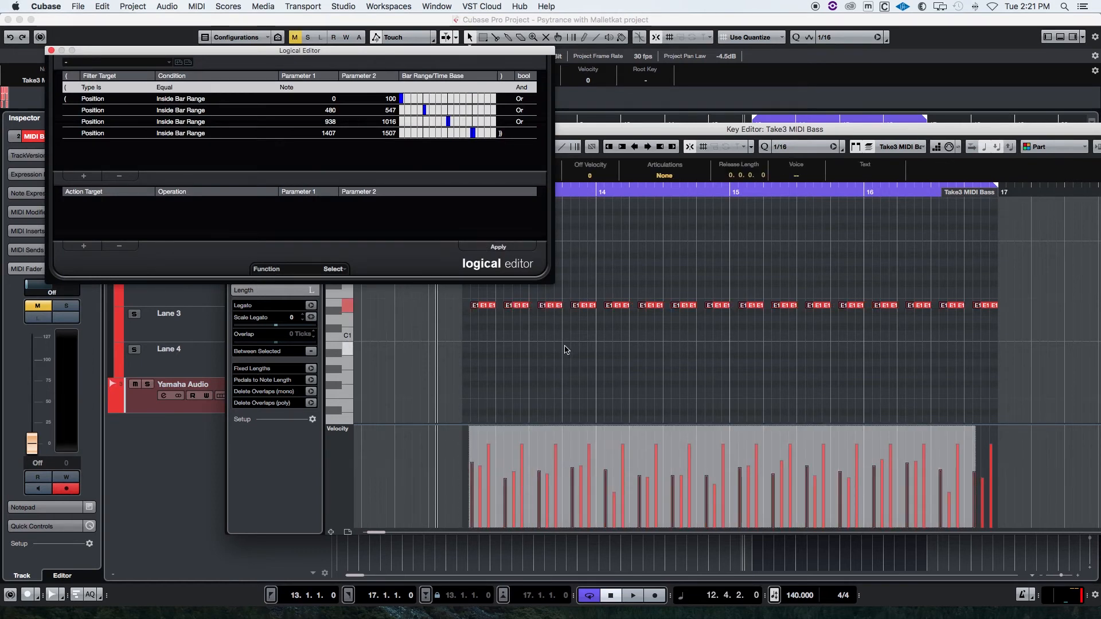
left_click(564, 350)
left_click(50, 51)
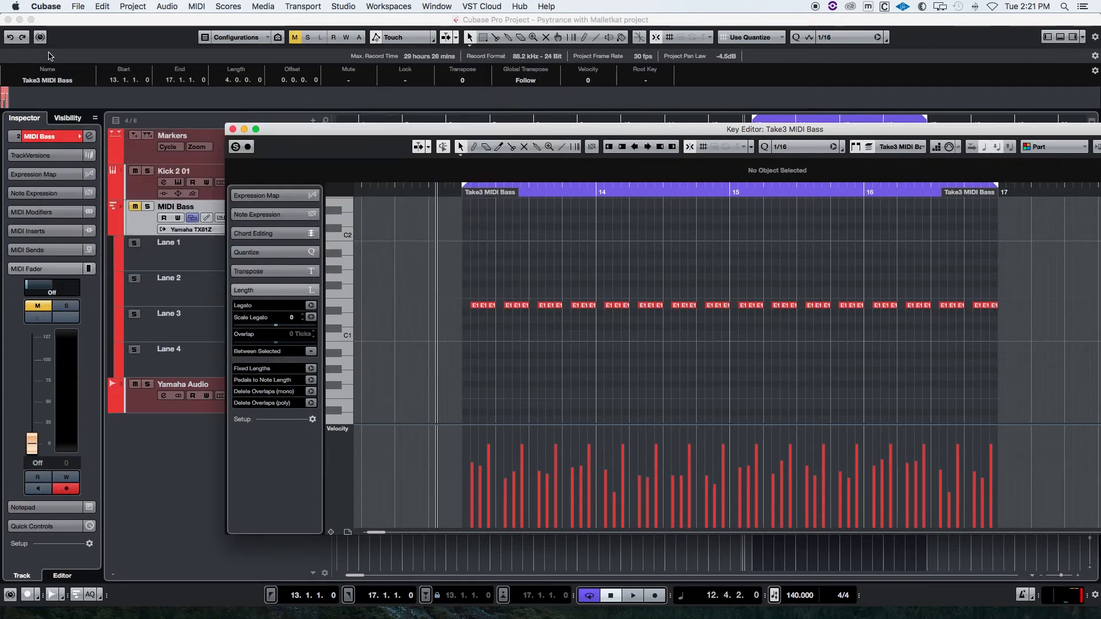
left_click(233, 130)
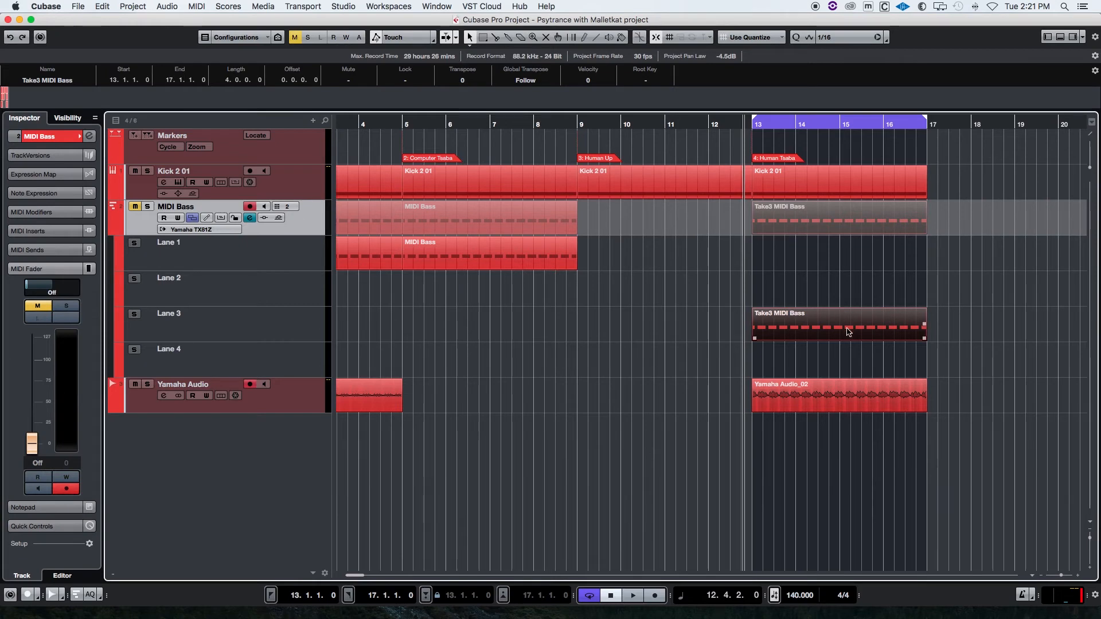
- Copy the Take3 MIDI Bass part on Lane 3 to bars 9 to 12 and open the copy in the Key Editor
left_click_drag(848, 330, 671, 330)
double_click(665, 330)
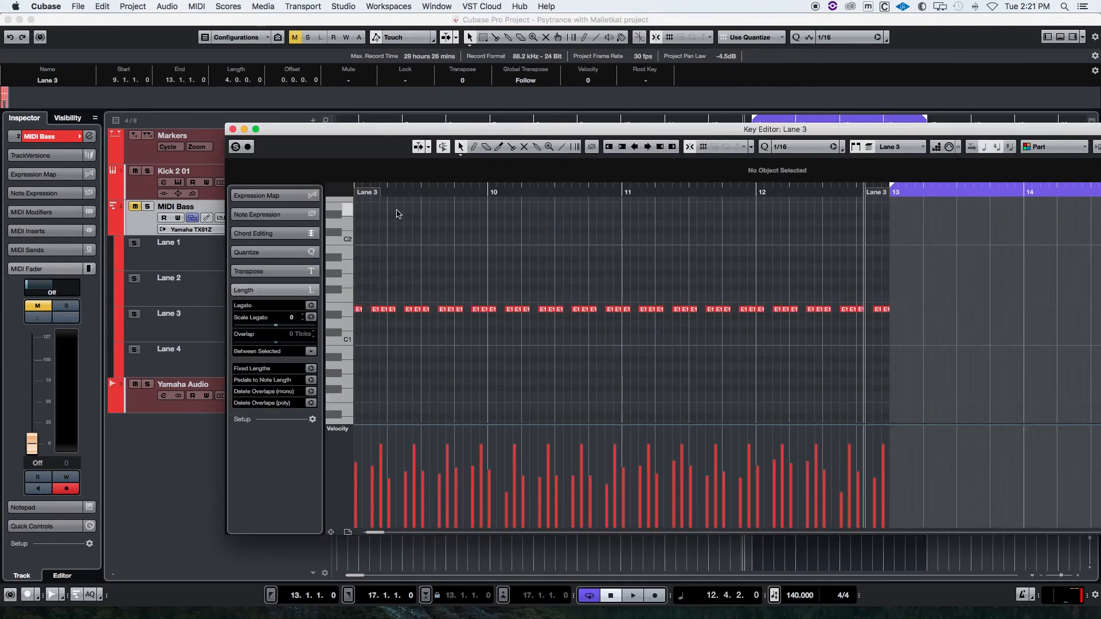
- Use the Logical Editor to select the copied part's on-beat notes, shift them a 1/16 later, and close both editors
left_click(196, 6)
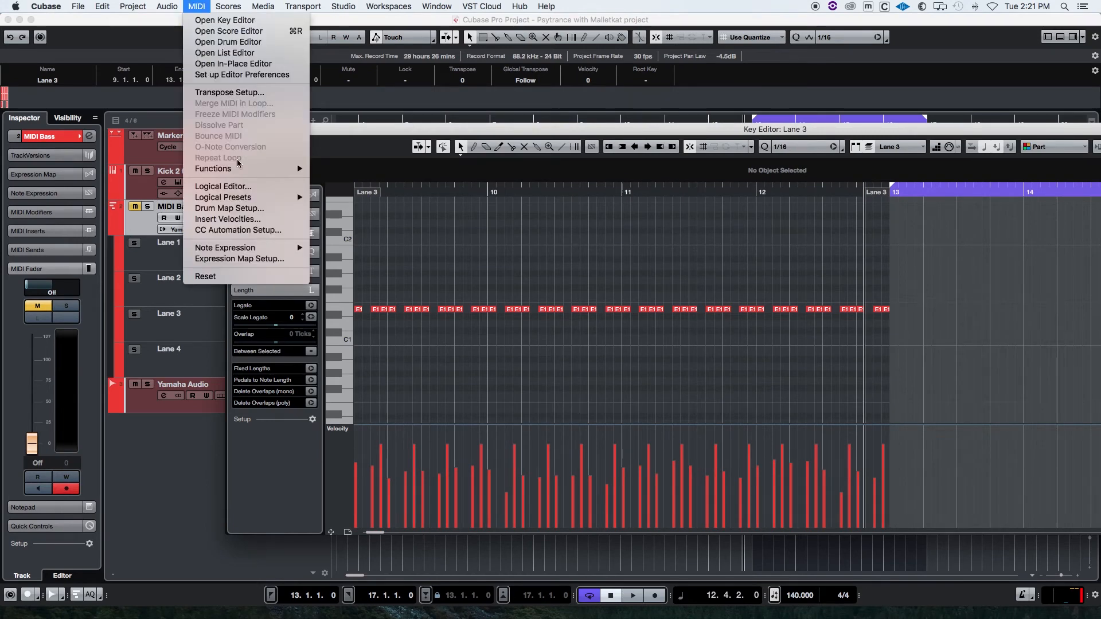
left_click(229, 186)
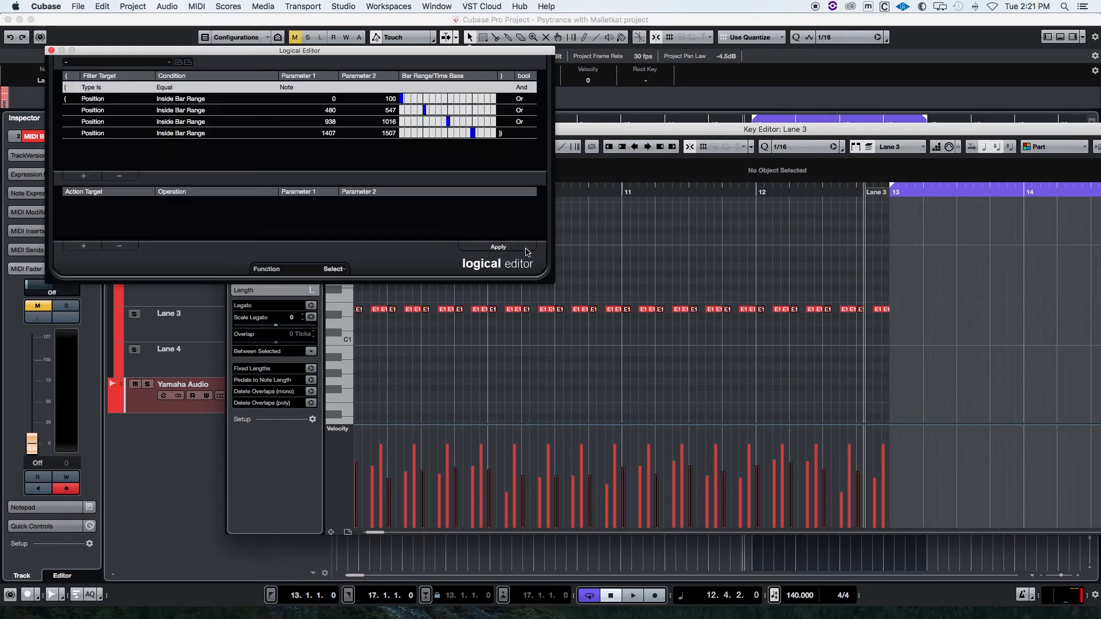
left_click(526, 249)
key("super+Right")
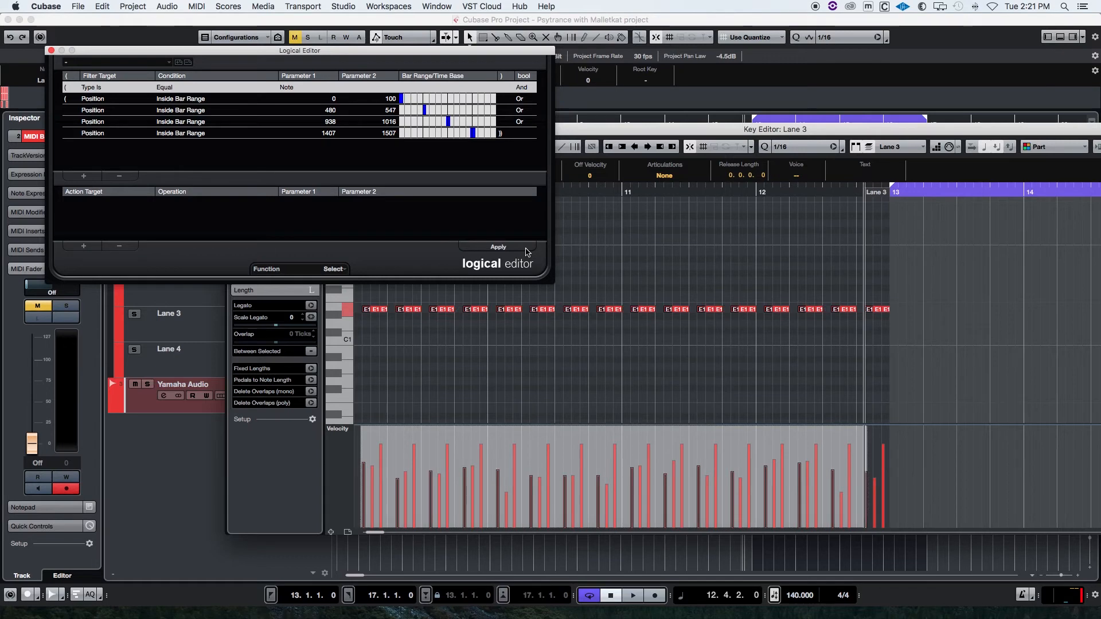
left_click(52, 50)
left_click(233, 131)
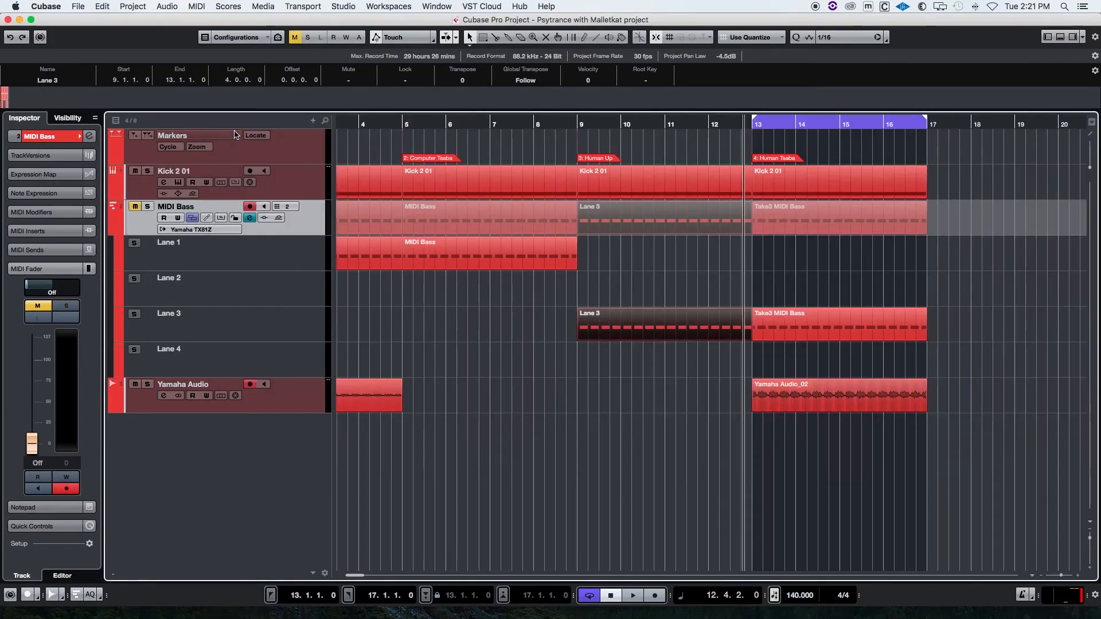
- Play from just before bar 9 with the MIDI Bass track unmuted and monitoring enabled on the Yamaha Audio track
left_click(573, 125)
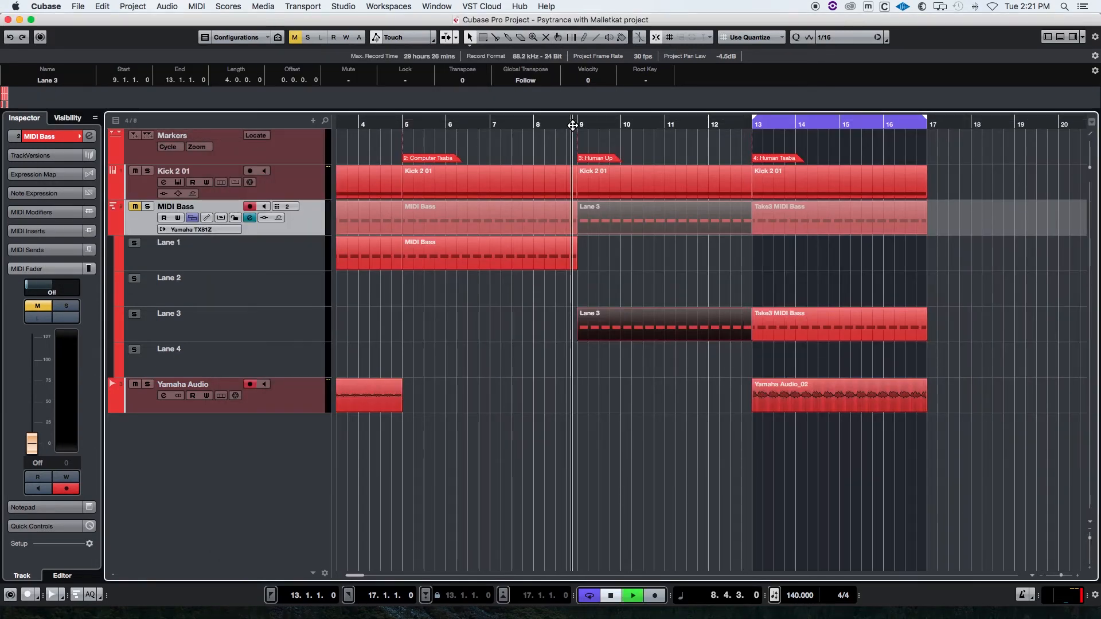
left_click(136, 207)
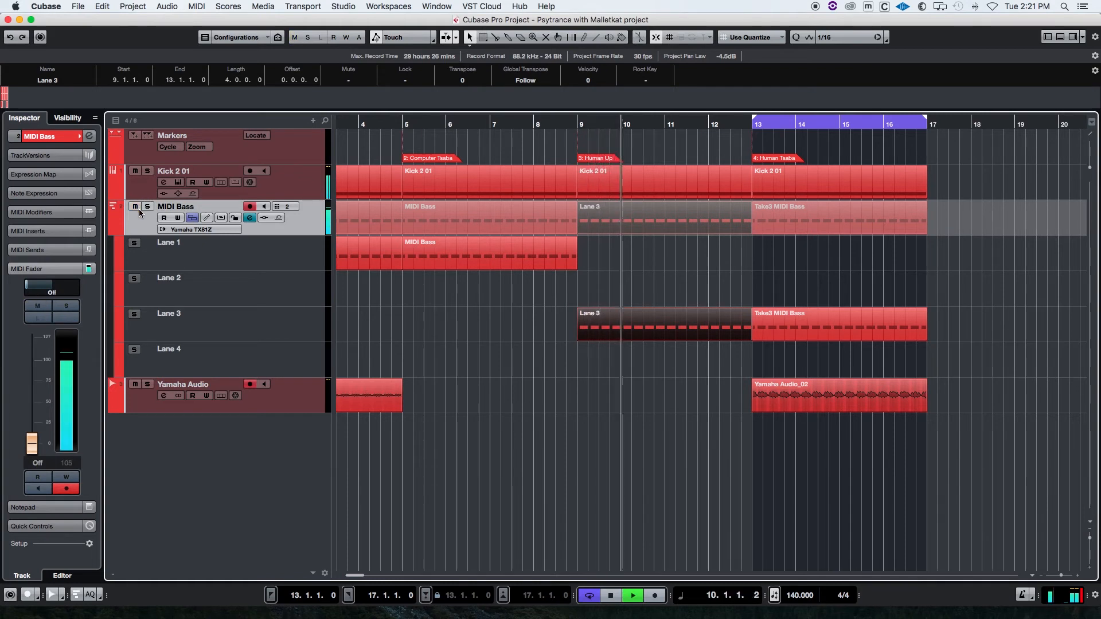
left_click(262, 385)
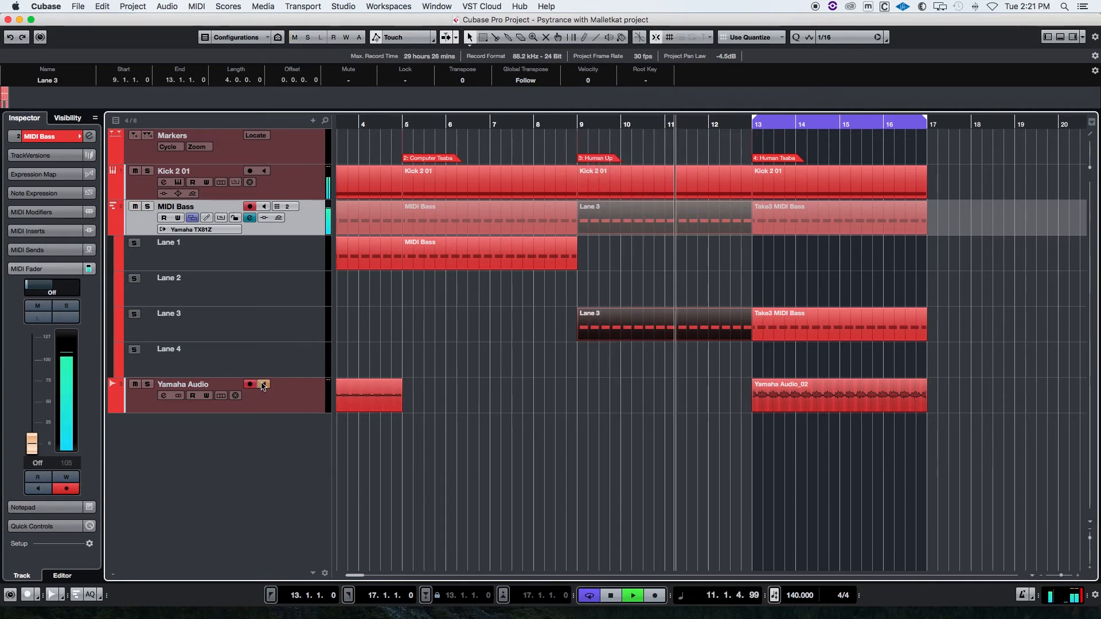
- Set the cycle range to bars 9 to 12, stop playback, and record the shifted bass onto the Yamaha Audio track
key("p")
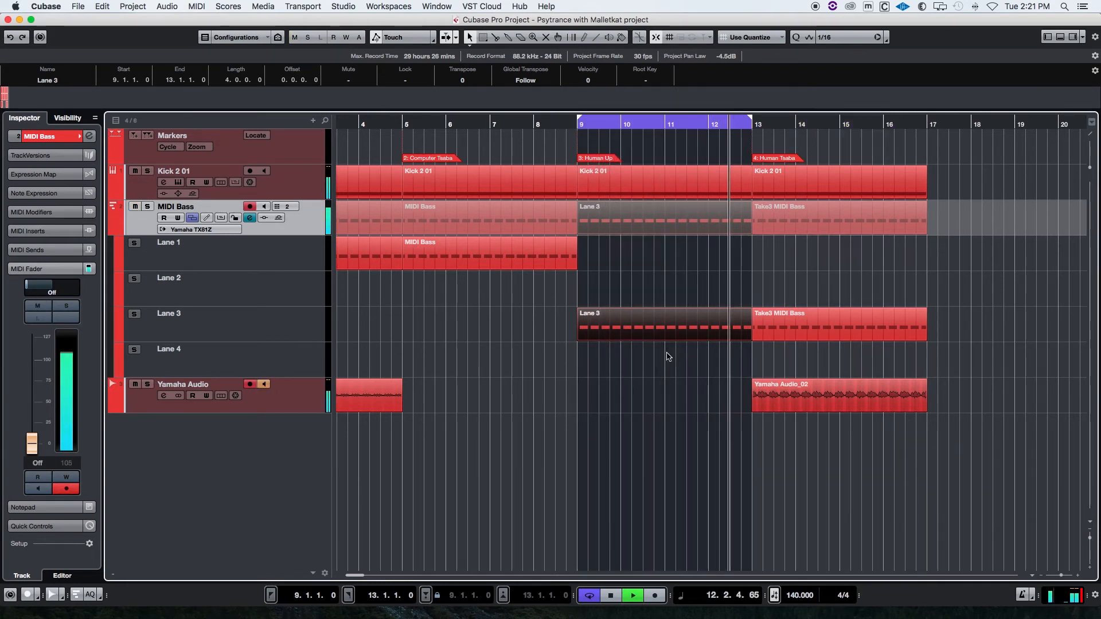
key("space")
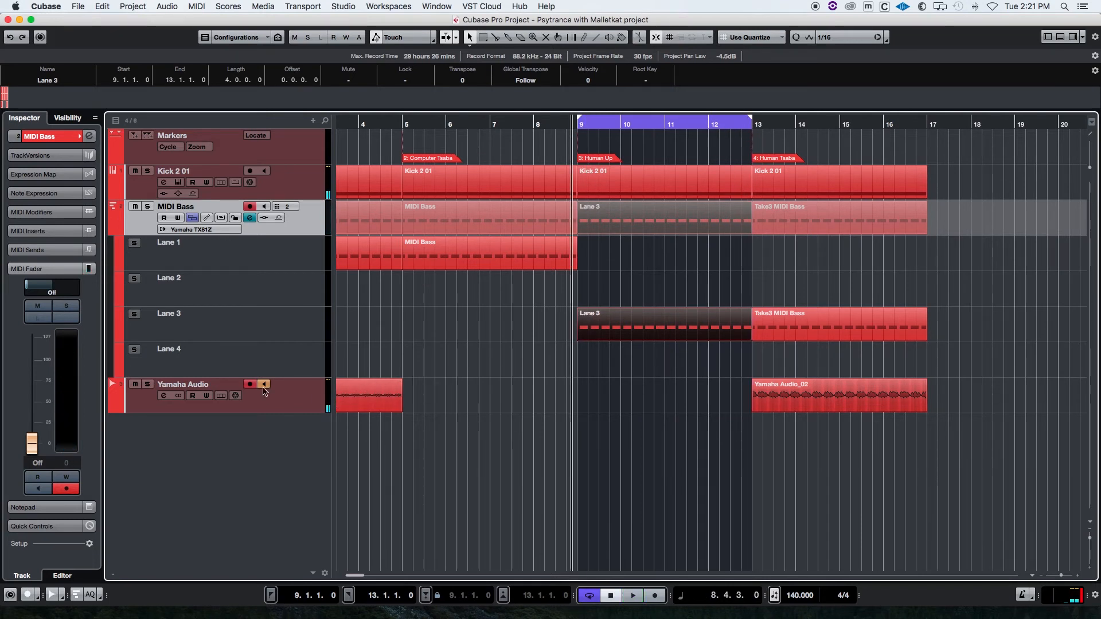
left_click(654, 595)
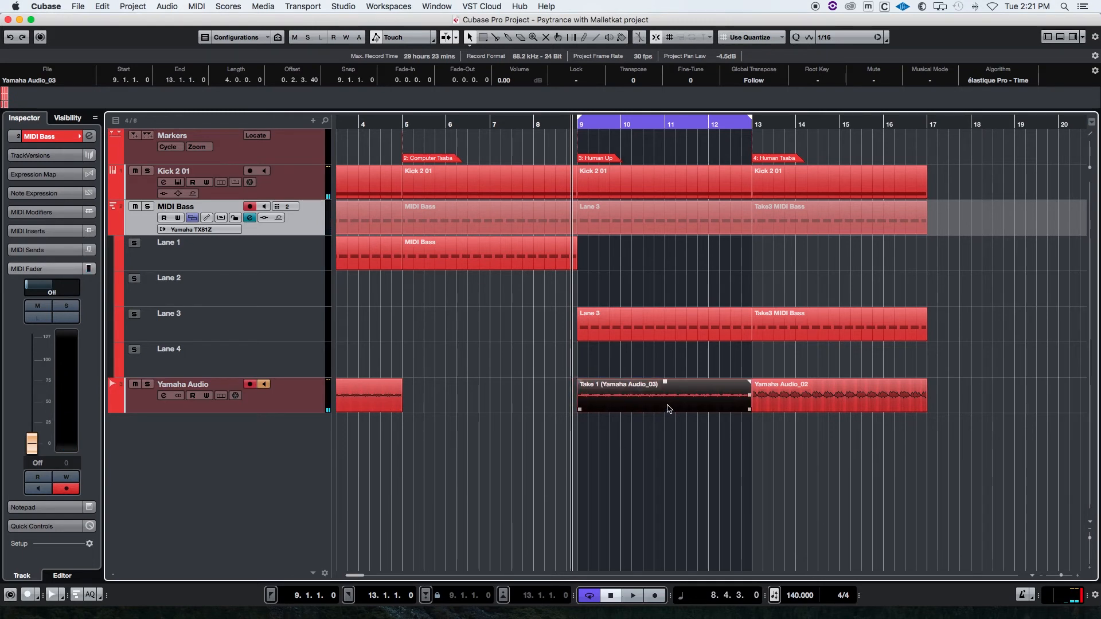
- Raise the new Yamaha recording in bars 9 to 12 to 10.82 dB, auditioning it with MIDI Bass muted and monitoring off
left_click_drag(665, 381, 665, 335)
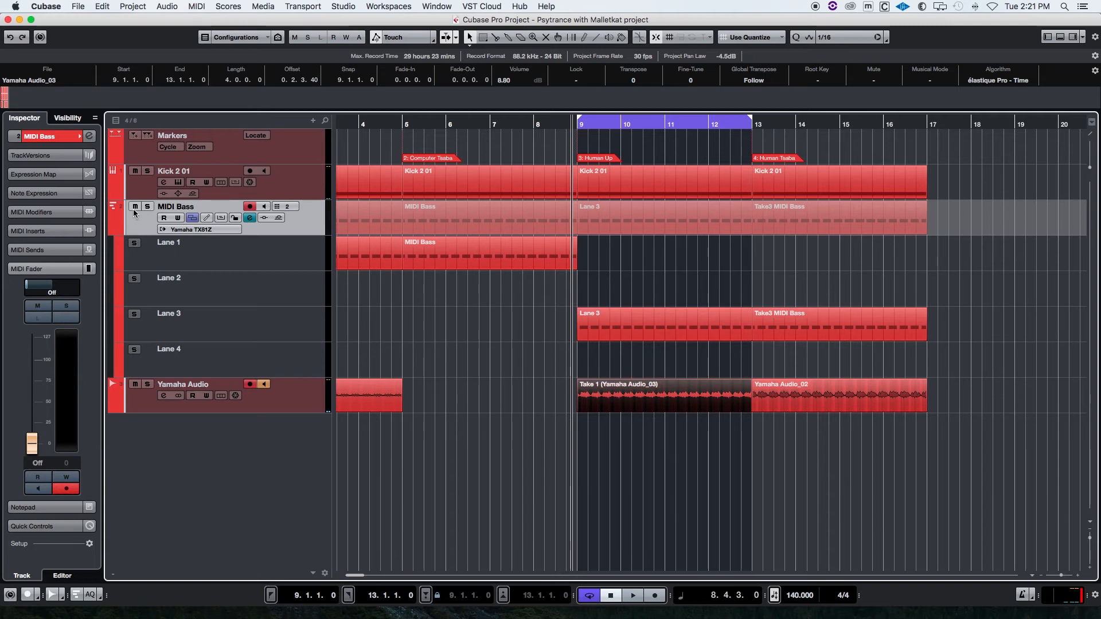
key("space")
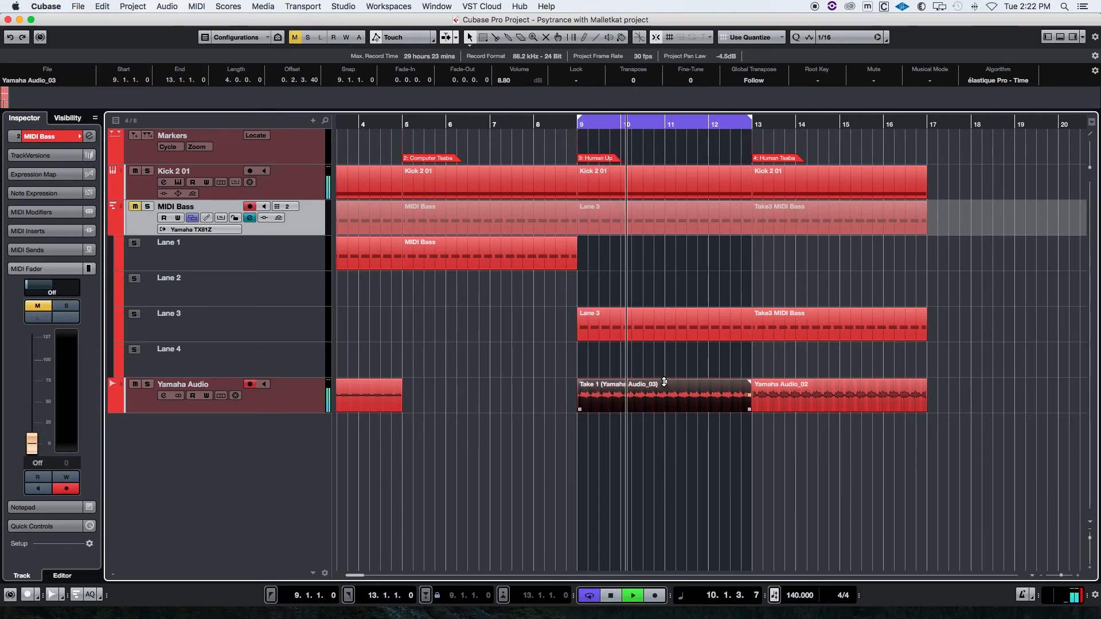
left_click_drag(665, 381, 668, 361)
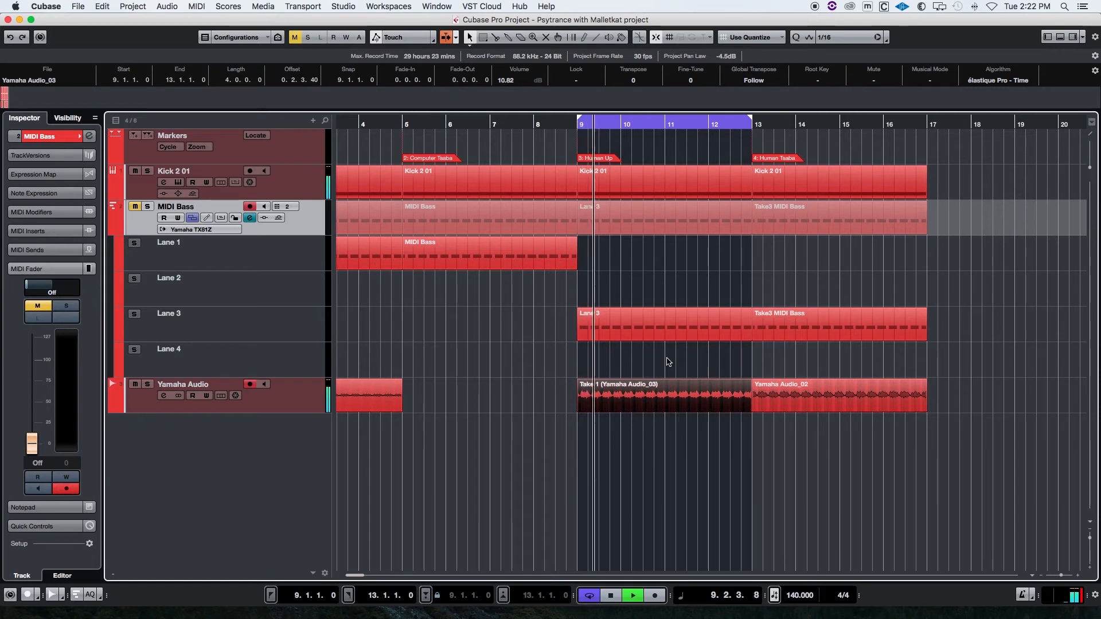
- Stop playback, record the unmuted bass onto the Yamaha Audio track from just before bar 5, and trim the take's overrun at bar 9
key("space")
scroll(451, 310, "left", 3)
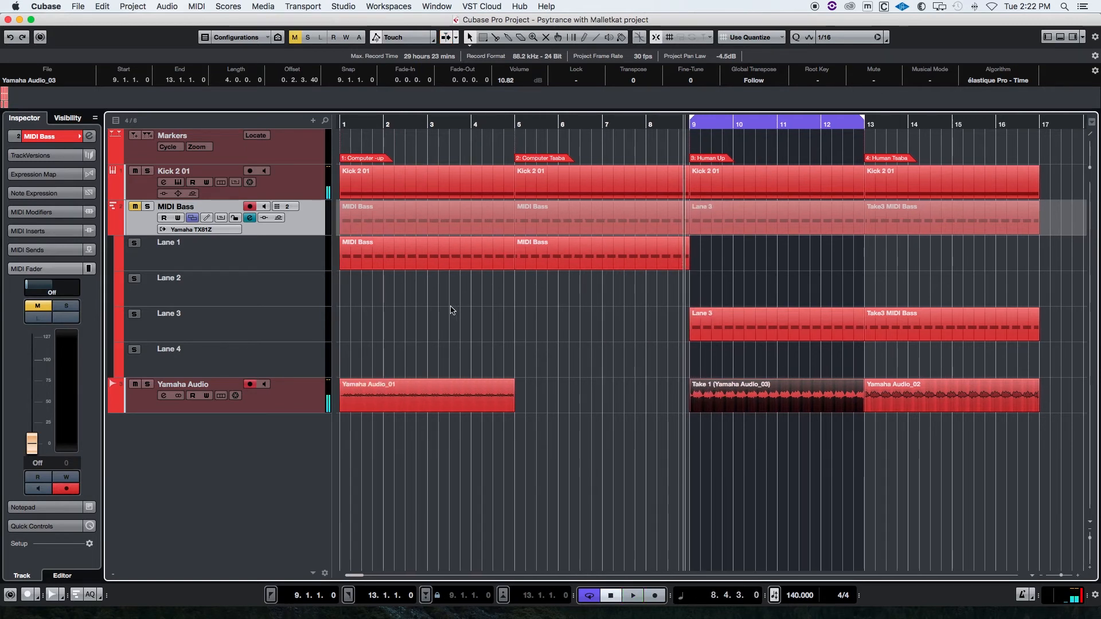
left_click(512, 121)
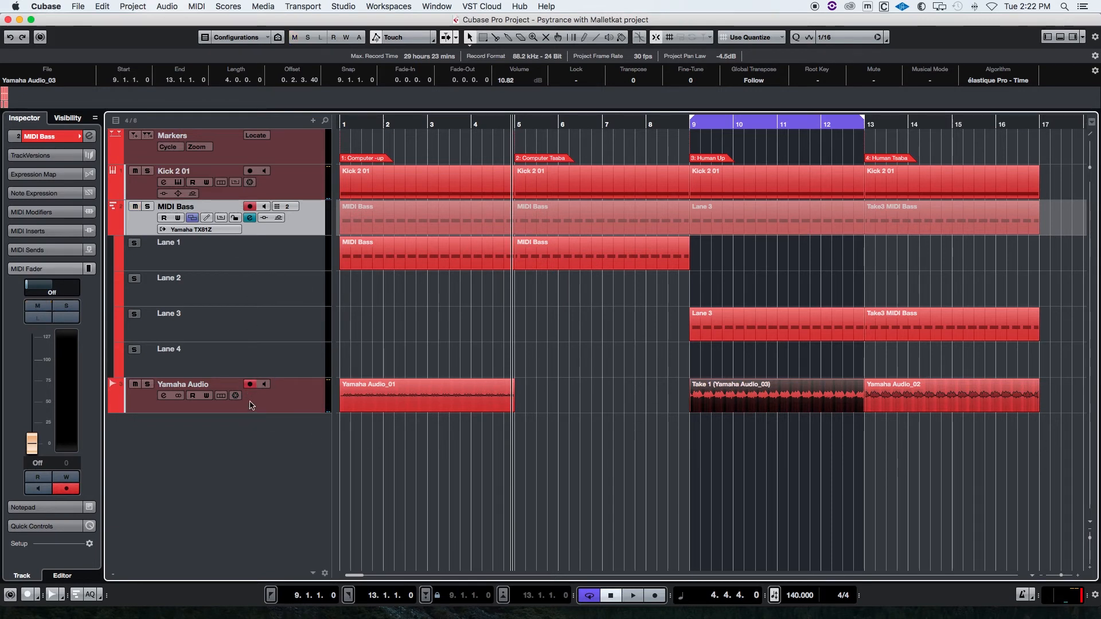
left_click(658, 596)
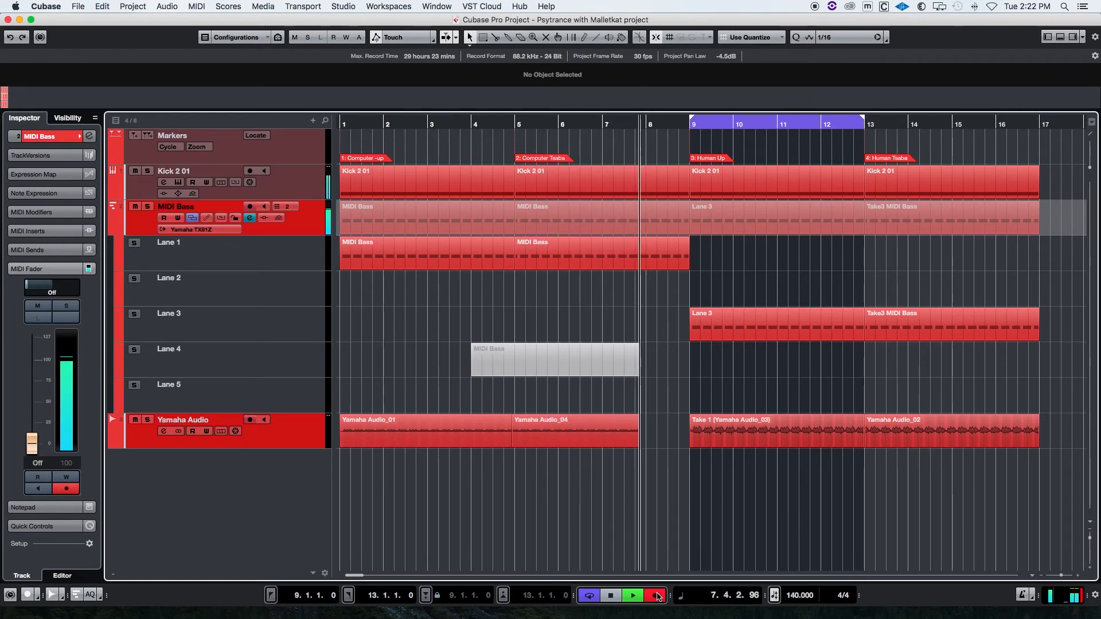
key("space")
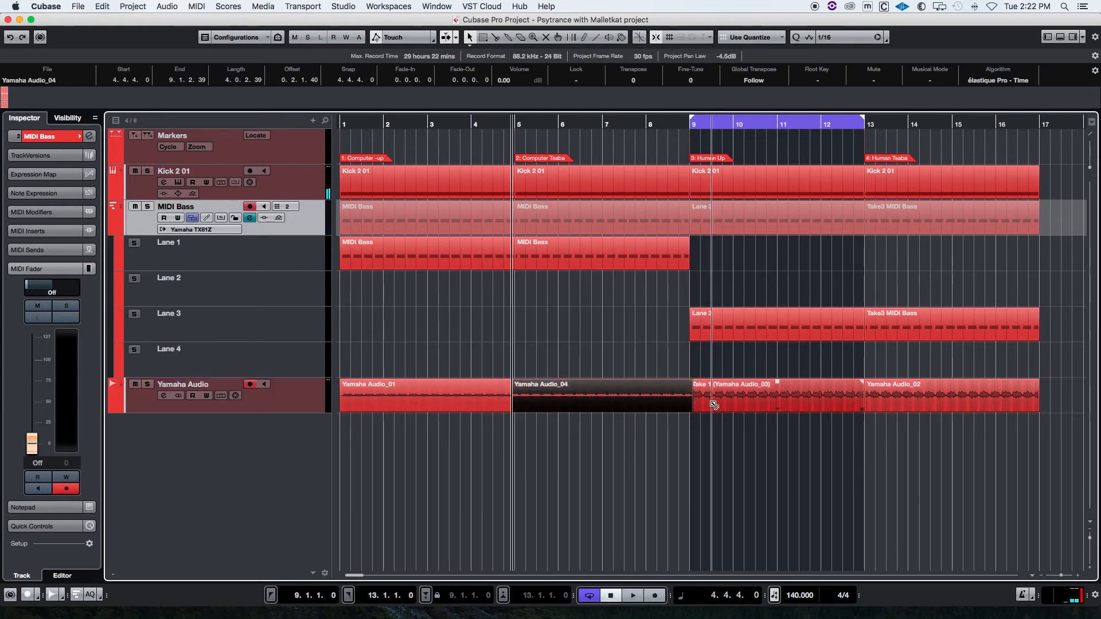
key("alt+1")
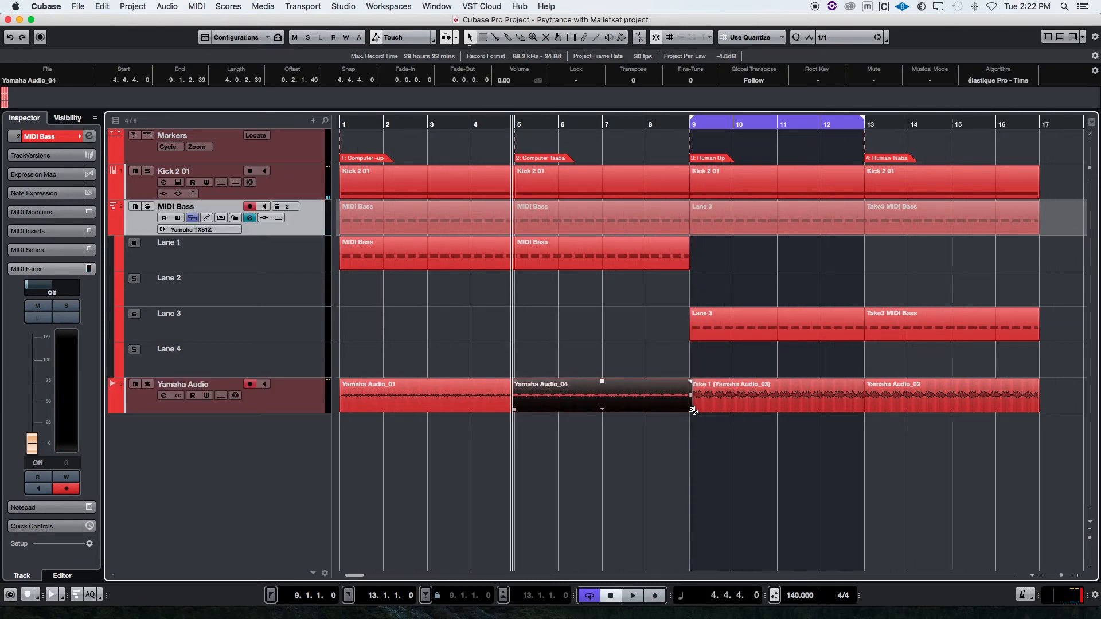
left_click(692, 402, "alt")
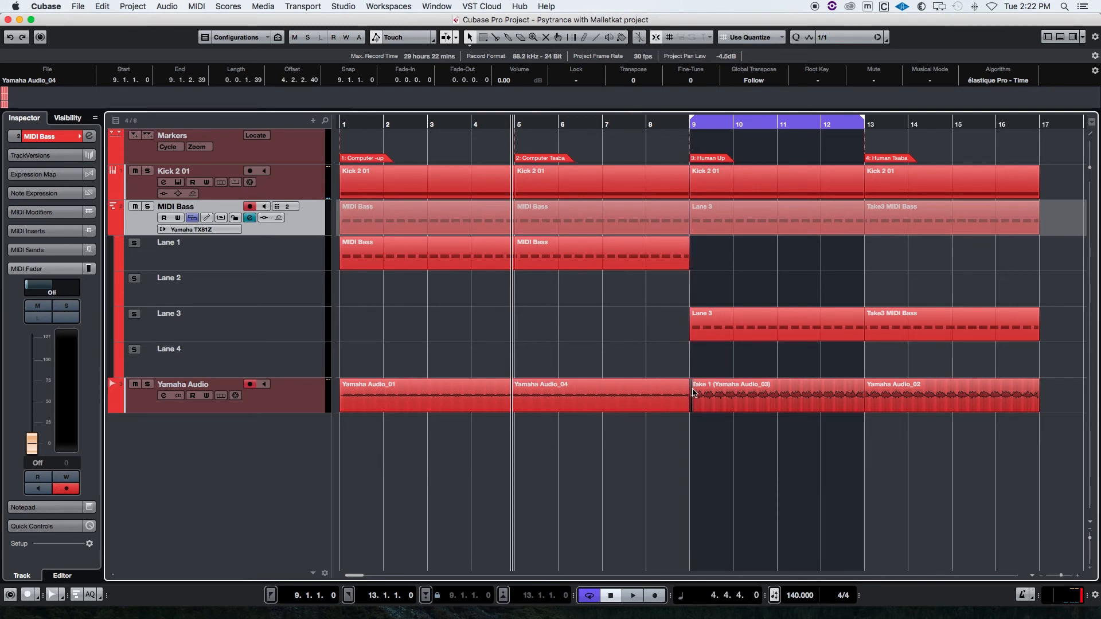
- Set the volume of the Yamaha recordings in bars 5 to 8 and bars 1 to 4 to 10 dB each, and mute MIDI Bass
left_click(466, 398)
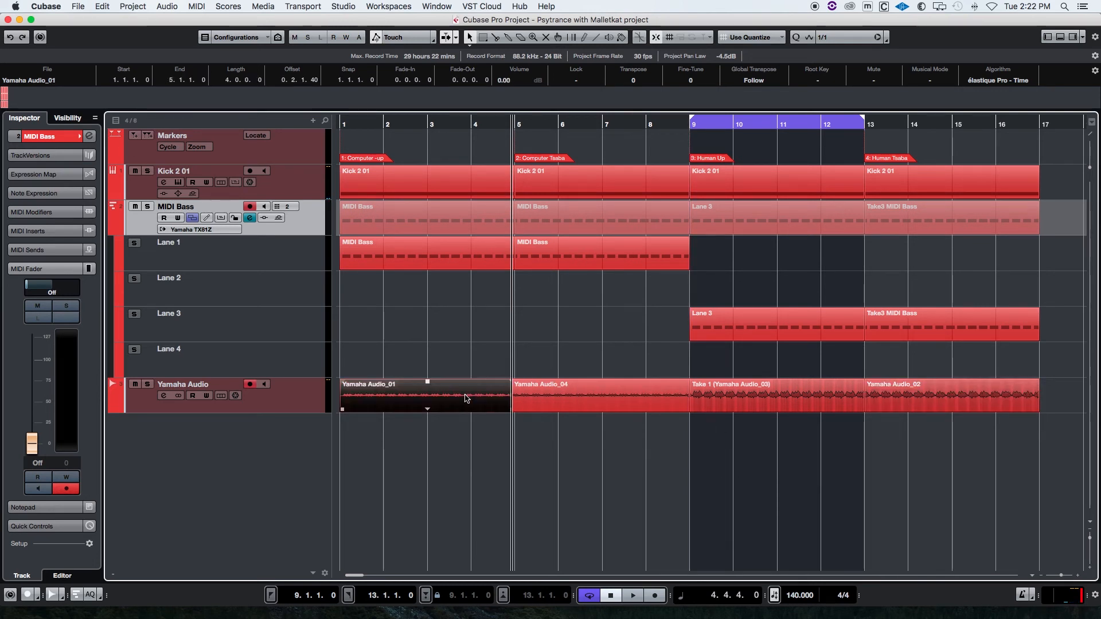
left_click(578, 399)
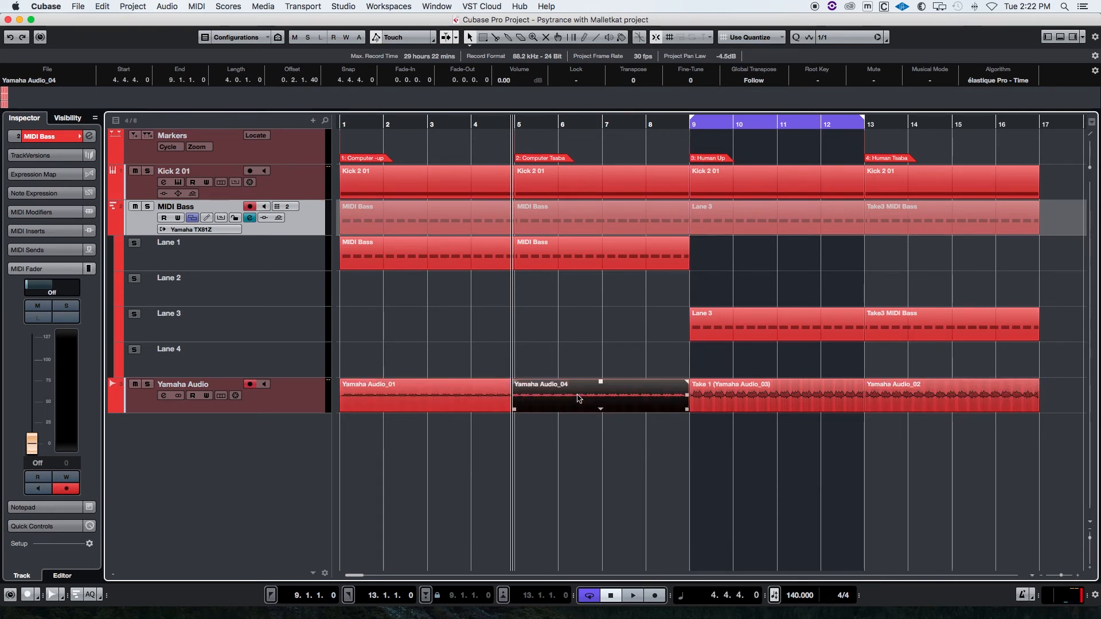
left_click(741, 400)
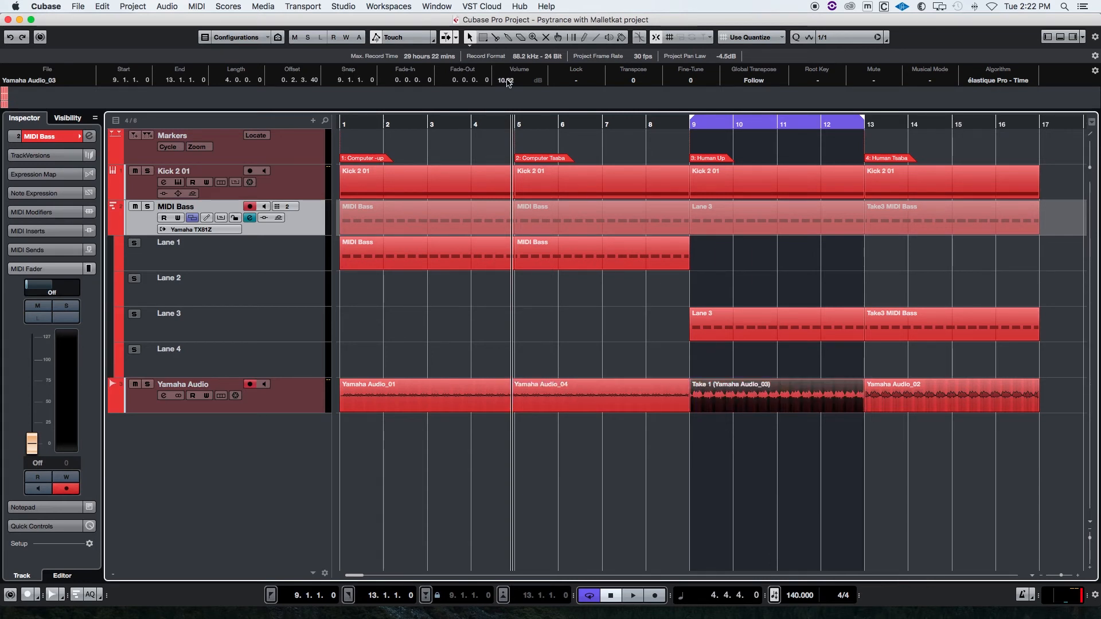
left_click(661, 403)
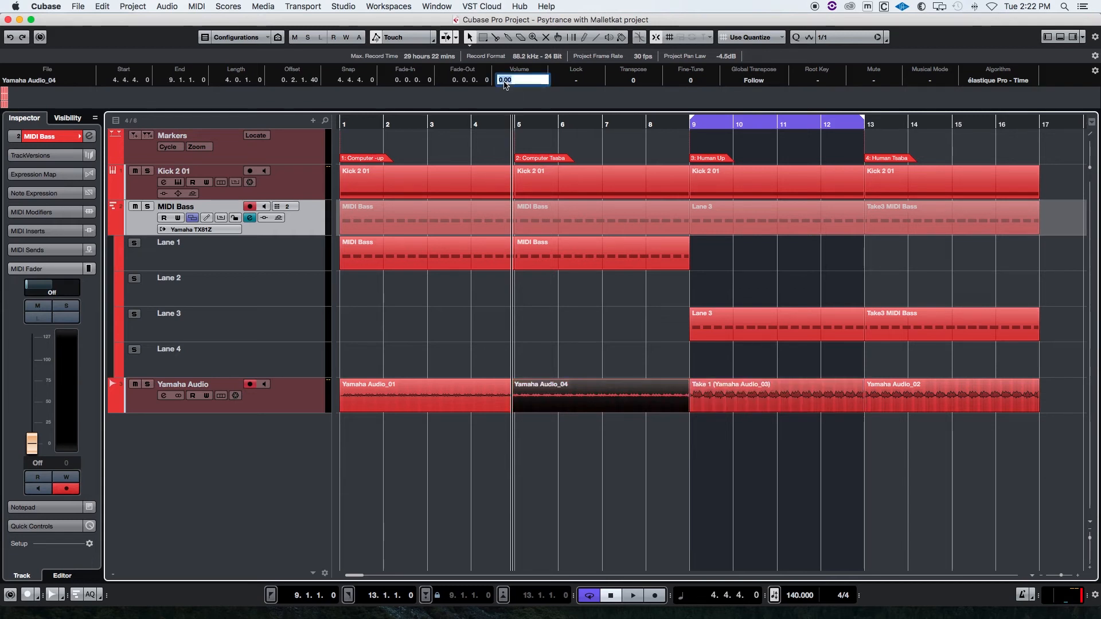
type("10")
key("Return")
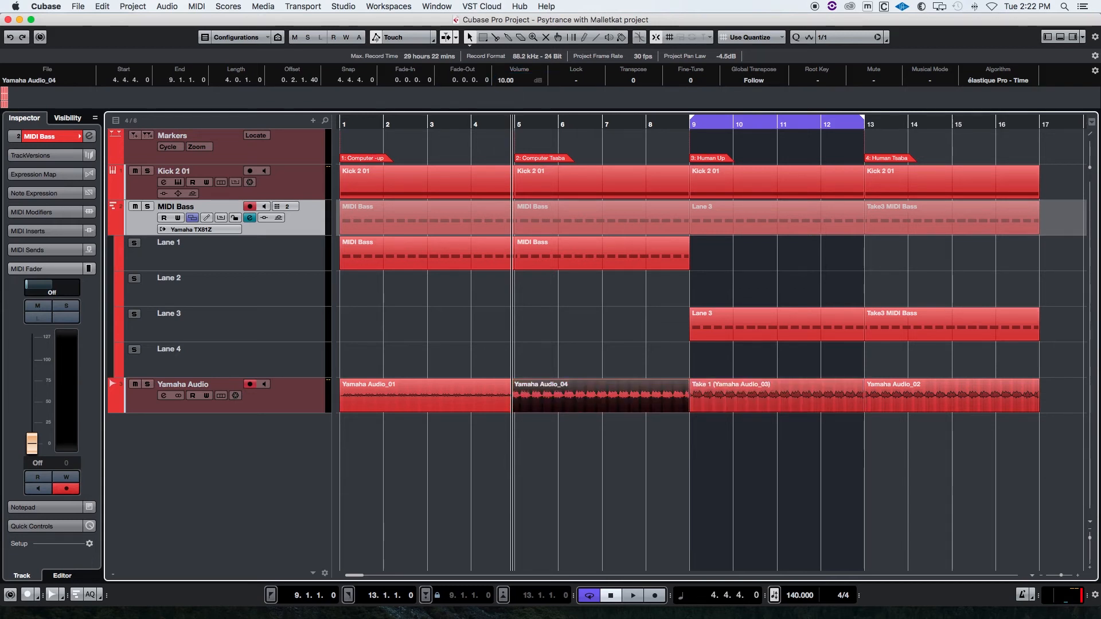
left_click(464, 399)
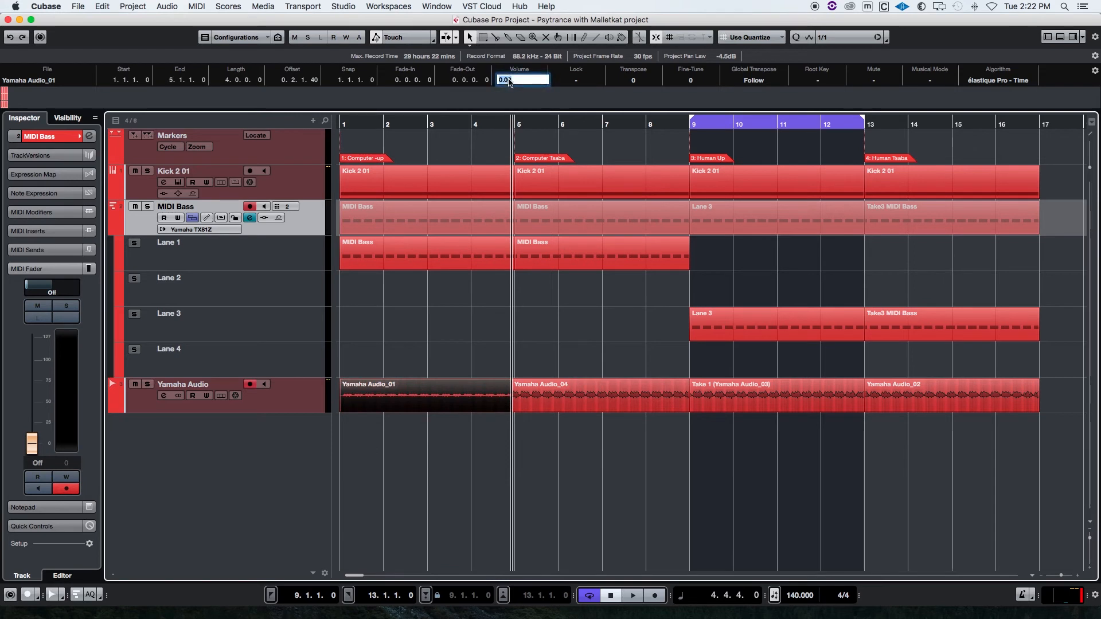
type("10")
key("Return")
left_click(931, 403)
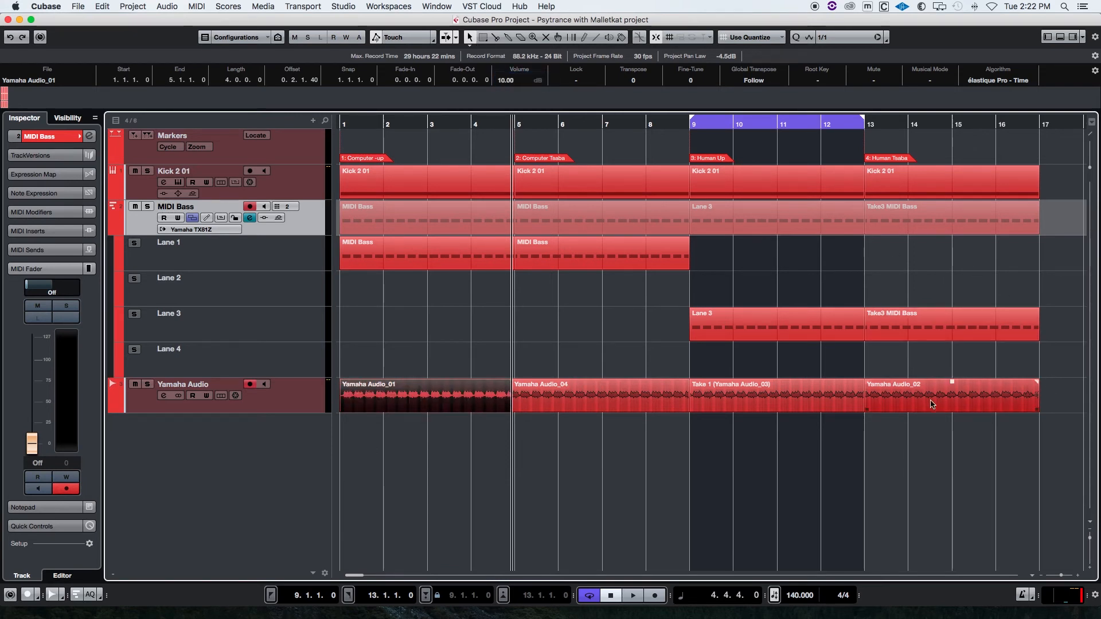
left_click(573, 464)
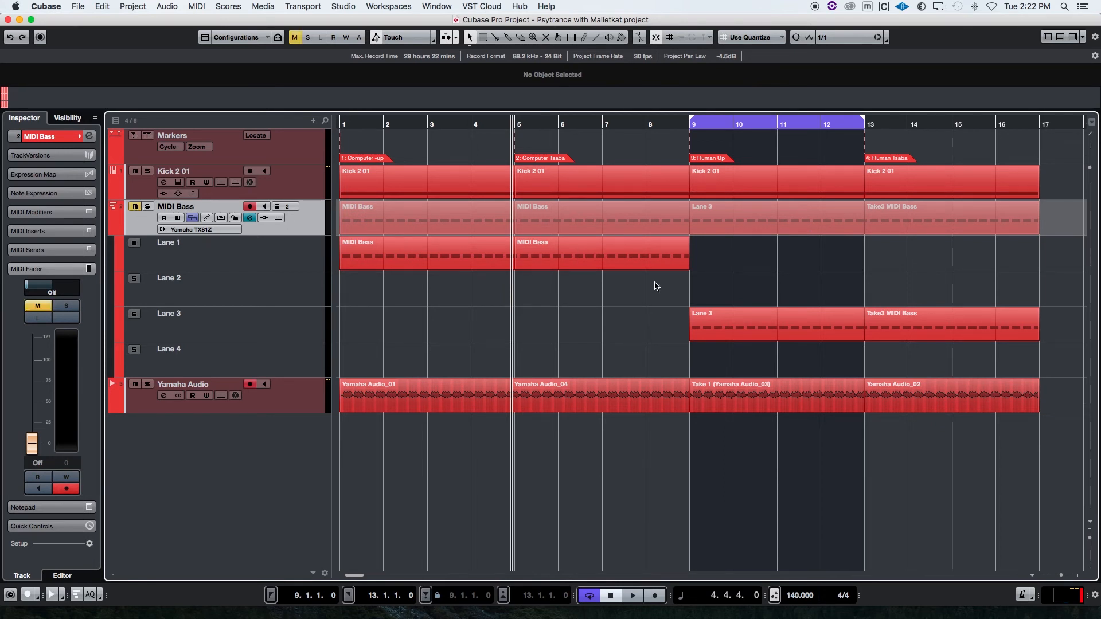
- Move both Lane 3 MIDI bass parts in bars 9 to 16 up to Lane 1 and return the cursor to bar 1
left_click_drag(818, 267, 916, 333)
left_click_drag(831, 311, 832, 273)
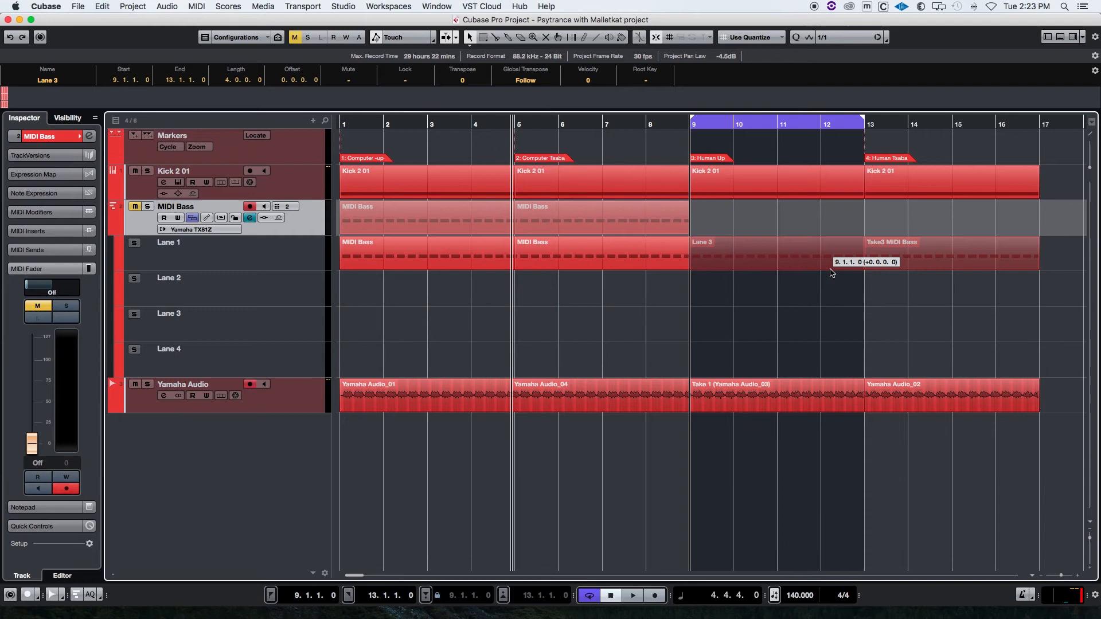
left_click_drag(830, 274, 831, 273)
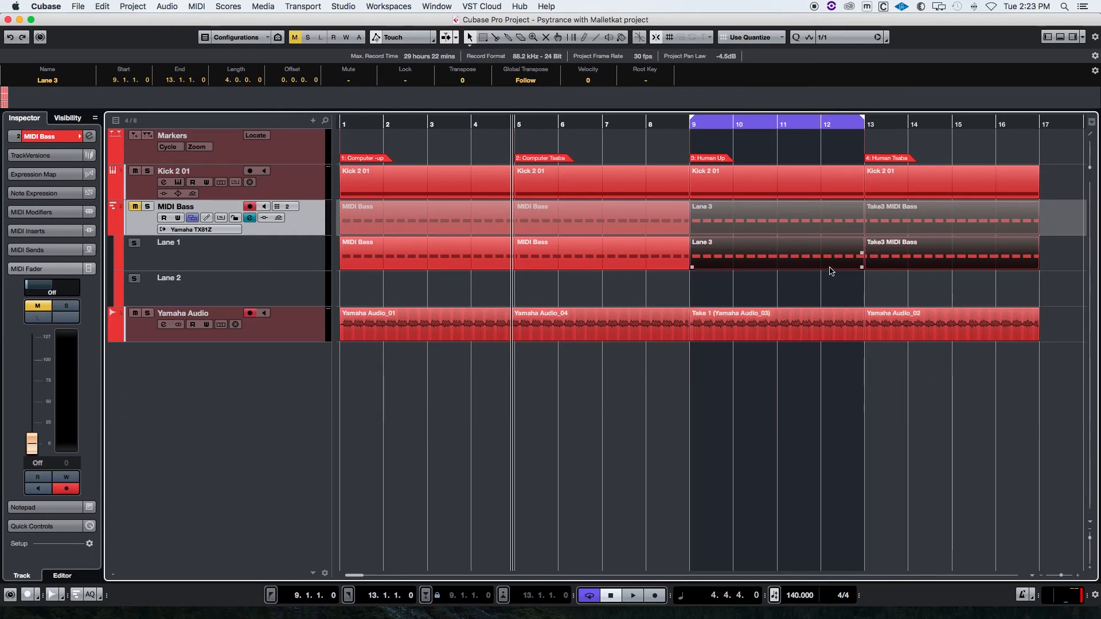
left_click_drag(429, 124, 328, 128)
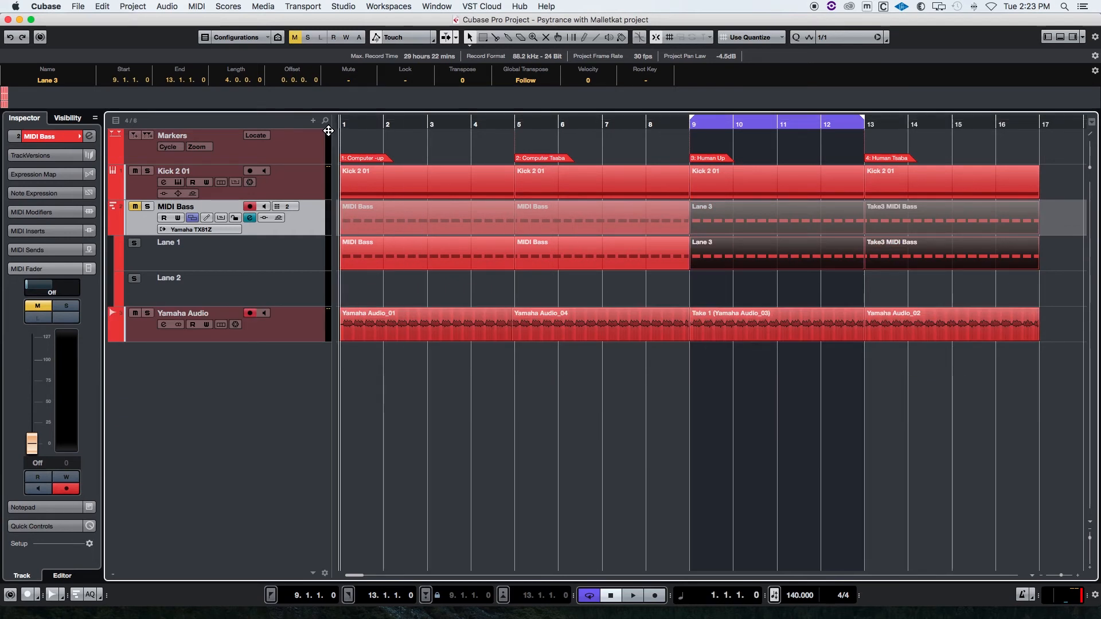
- Move the kick, MIDI bass and Yamaha audio of bars 5 to 8, together with their marker, to bar 17
left_click(642, 177)
left_click_drag(614, 370, 591, 191)
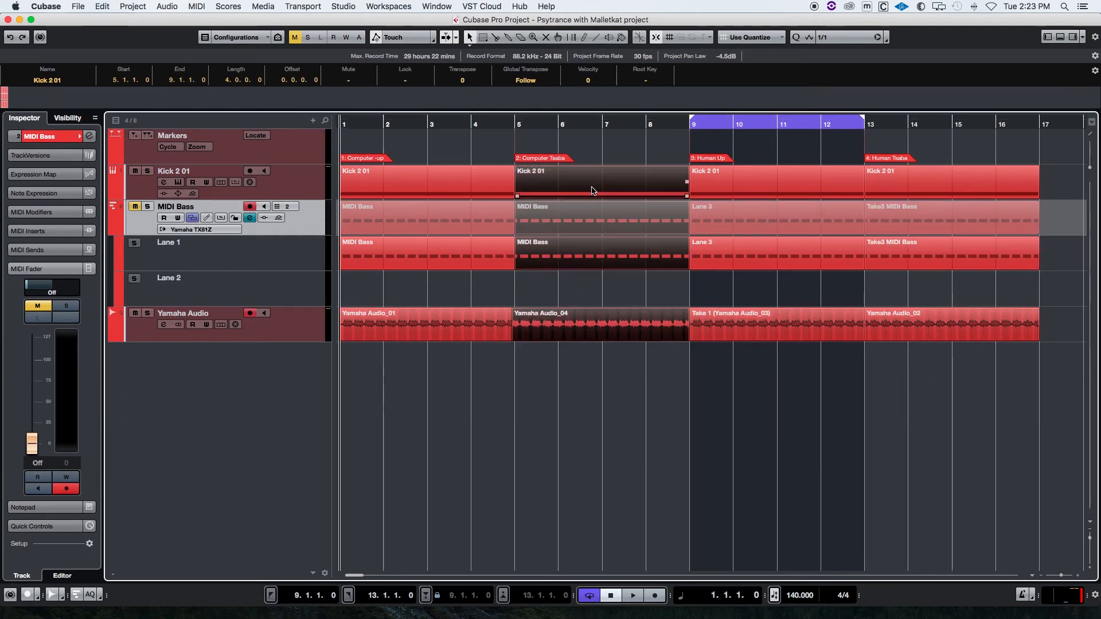
left_click(550, 160)
left_click_drag(545, 190, 1051, 179)
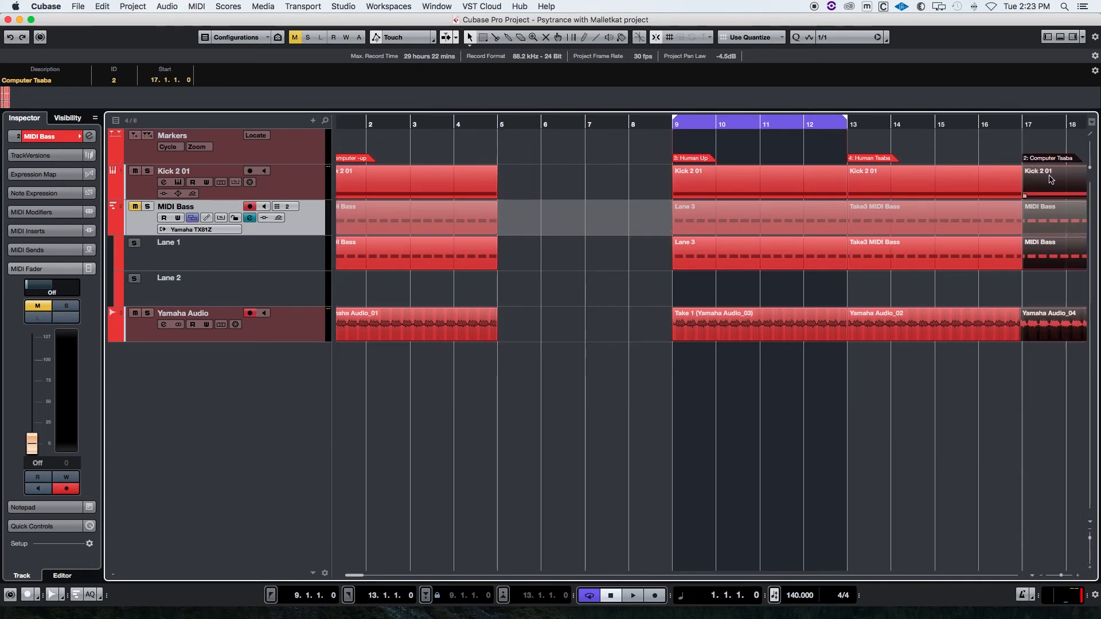
- Move the Human Up section with its marker from bar 9 to bar 5, and the section at bar 17 to bar 9
left_click_drag(652, 153, 792, 318)
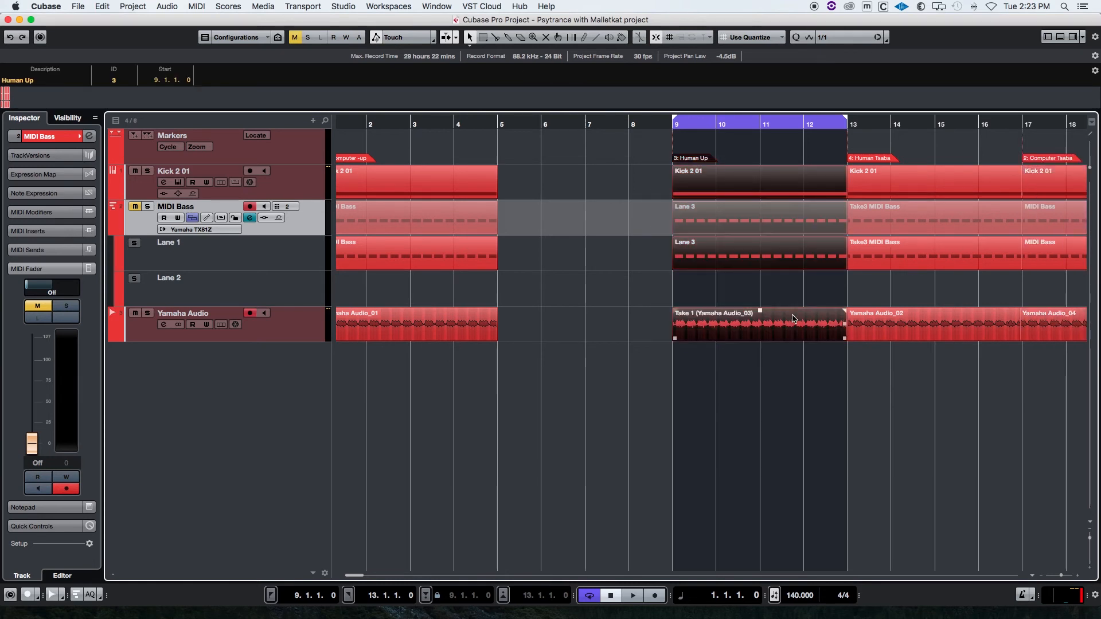
left_click_drag(746, 176, 572, 182)
scroll(820, 206, "right", 2)
left_click_drag(1035, 133, 1006, 399)
left_click_drag(1016, 187, 667, 187)
- Cycle bars 1 to 8 and play them to compare the computer and human upbeat basses, then stop and clear the selection
scroll(552, 429, "left", 2)
left_click_drag(406, 386, 546, 158)
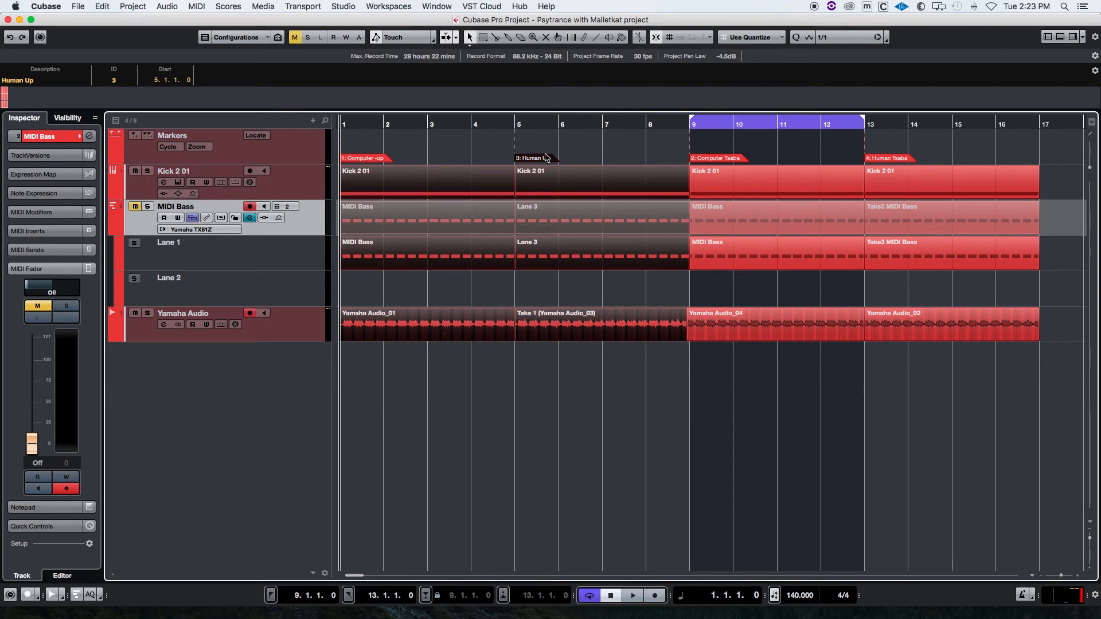
key("p")
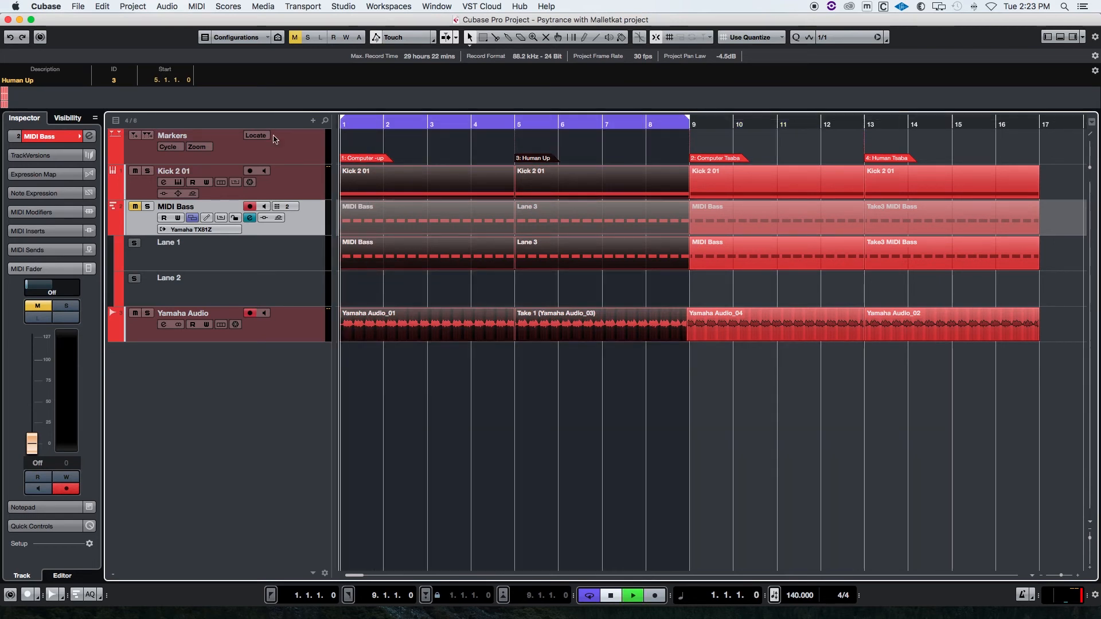
key("space")
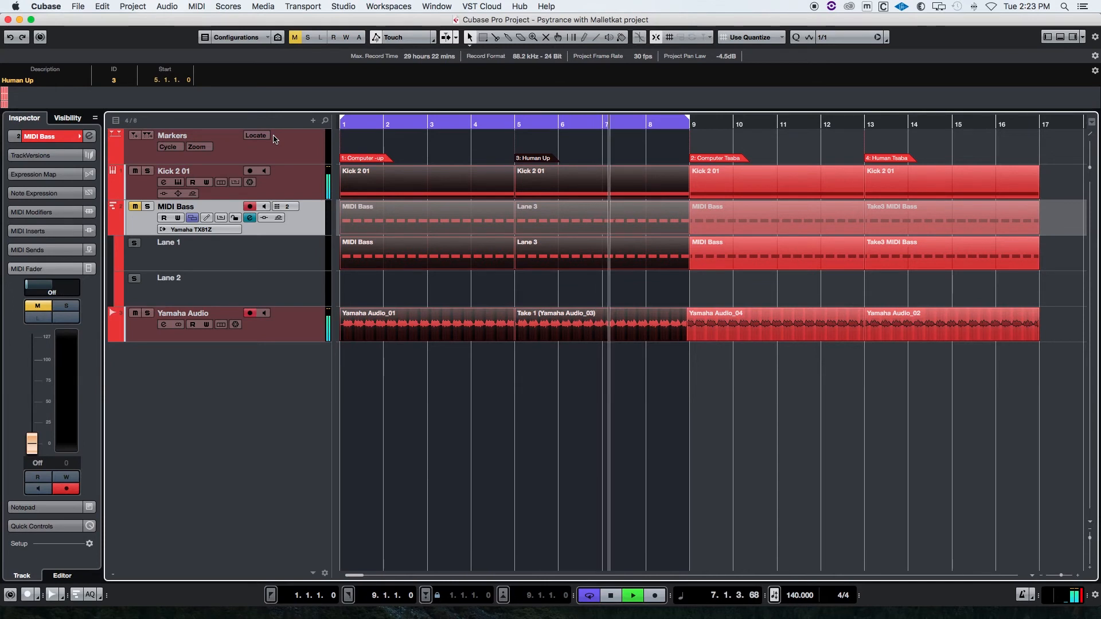
key("space")
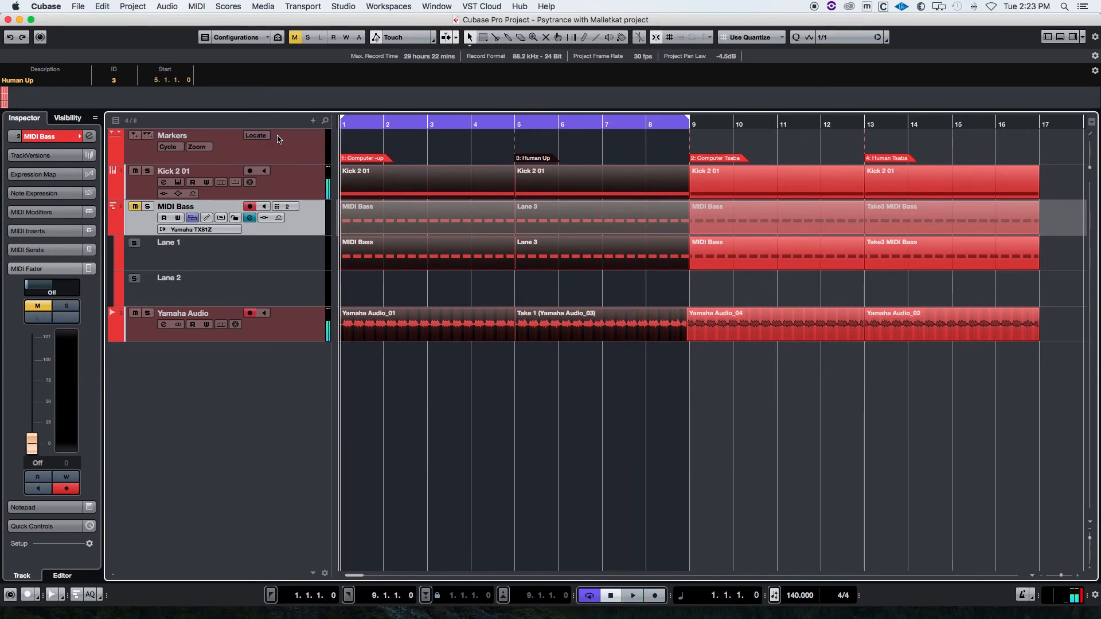
left_click(454, 294)
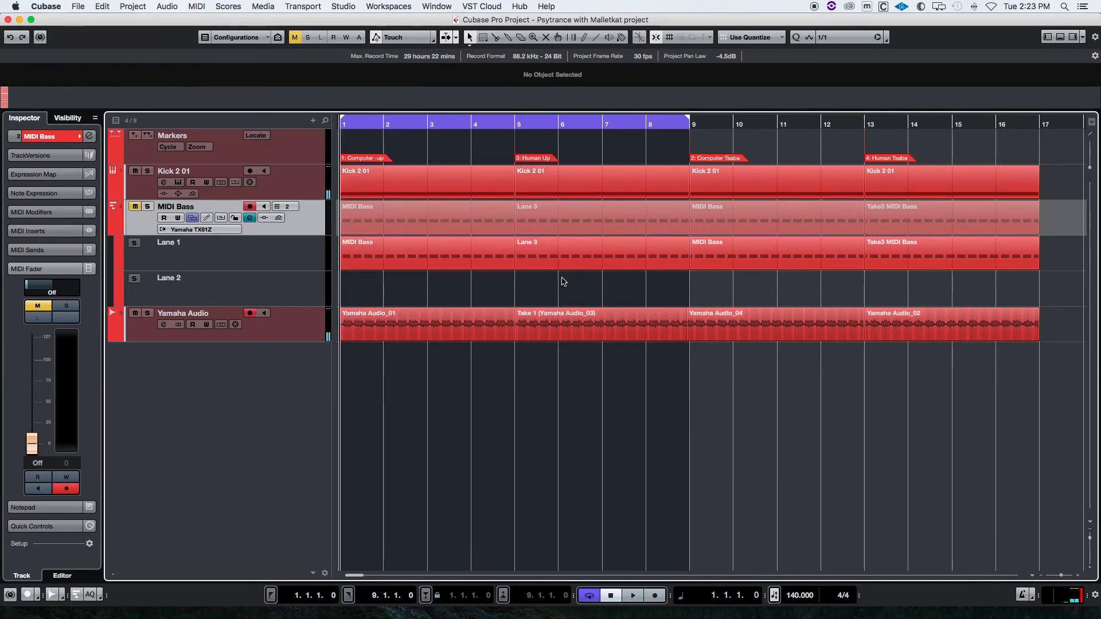
- Lower the velocity of the last, loudest note in each group of the bars 5 to 8 bass part, and close the Key Editor
left_click(597, 256)
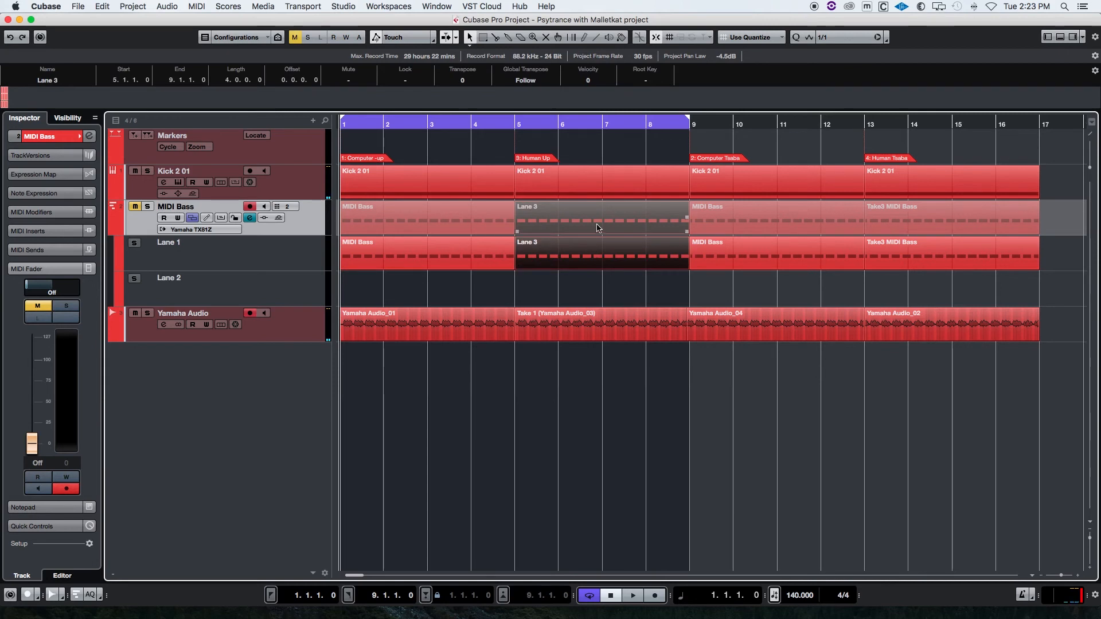
double_click(598, 263)
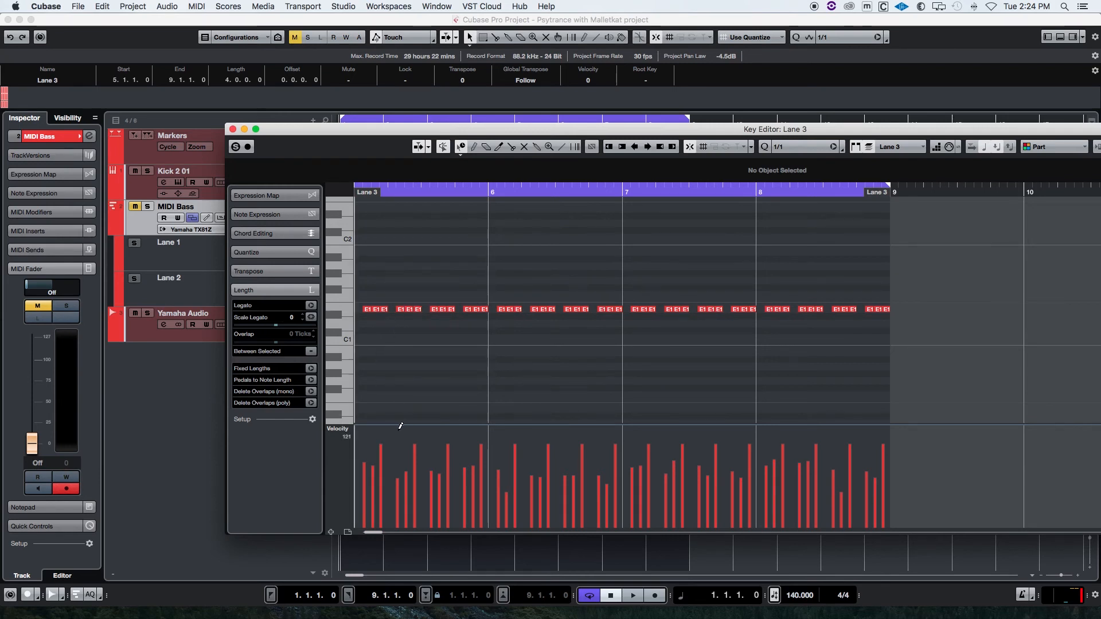
left_click(383, 453)
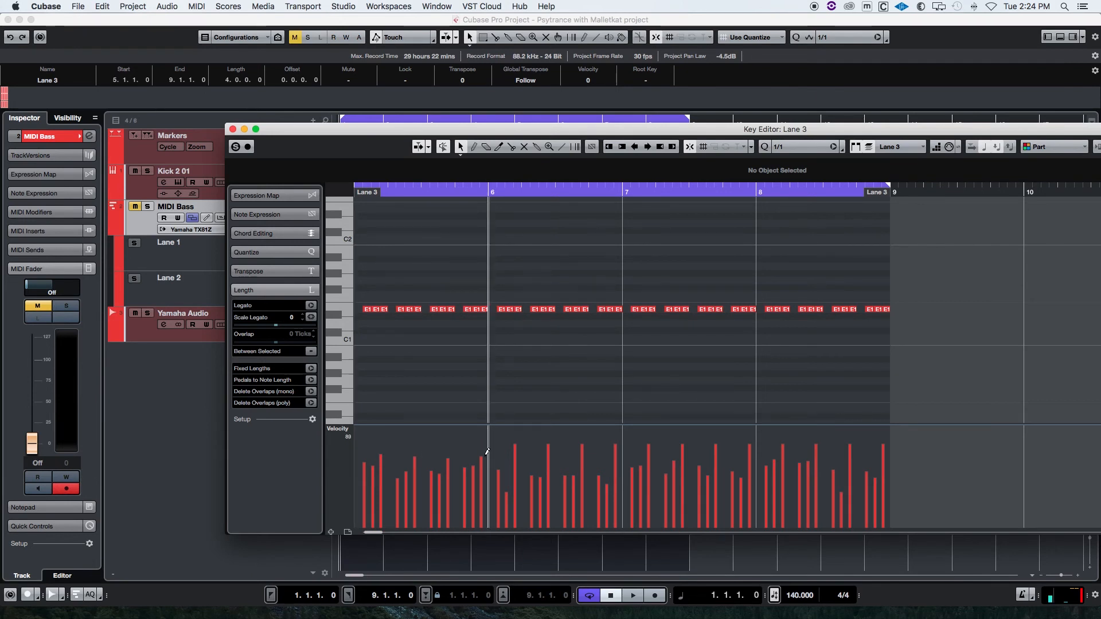
left_click(548, 462)
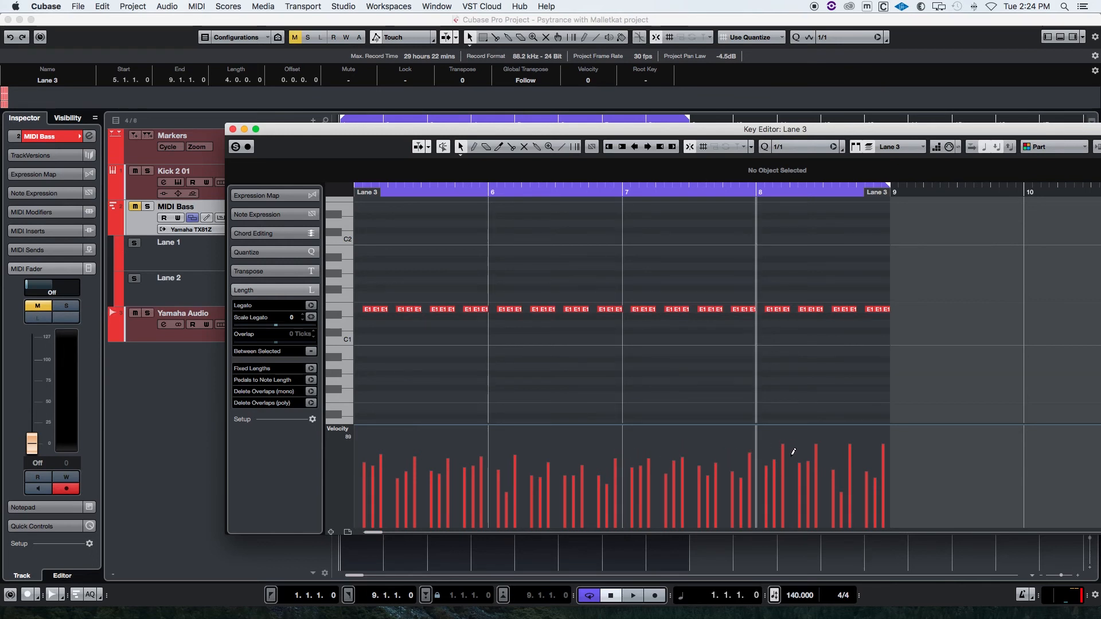
left_click_drag(814, 436, 826, 454)
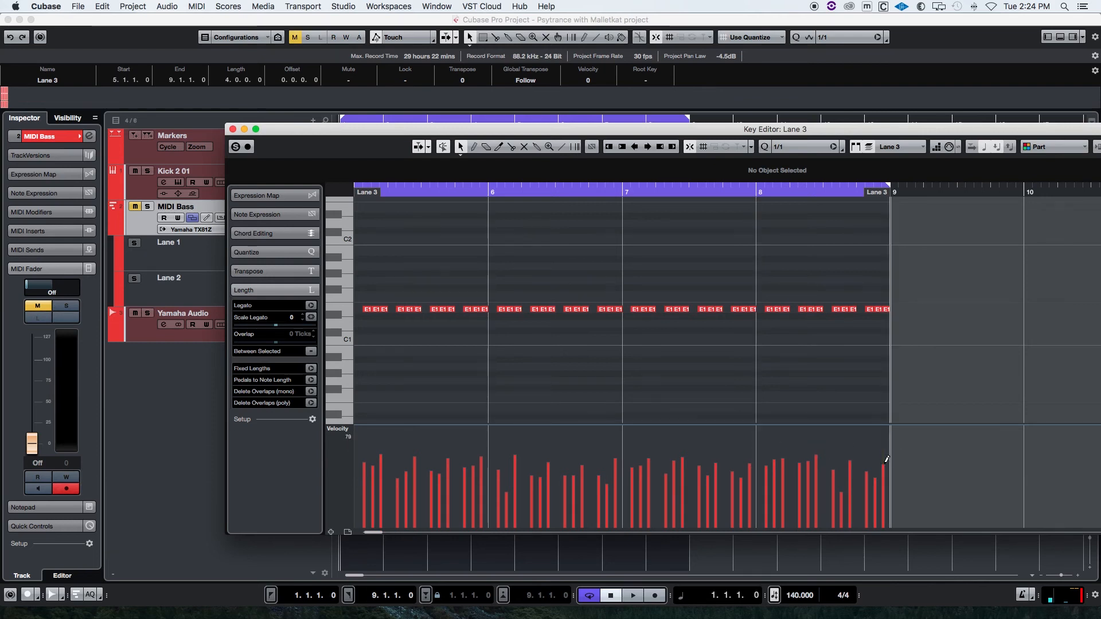
left_click(232, 129)
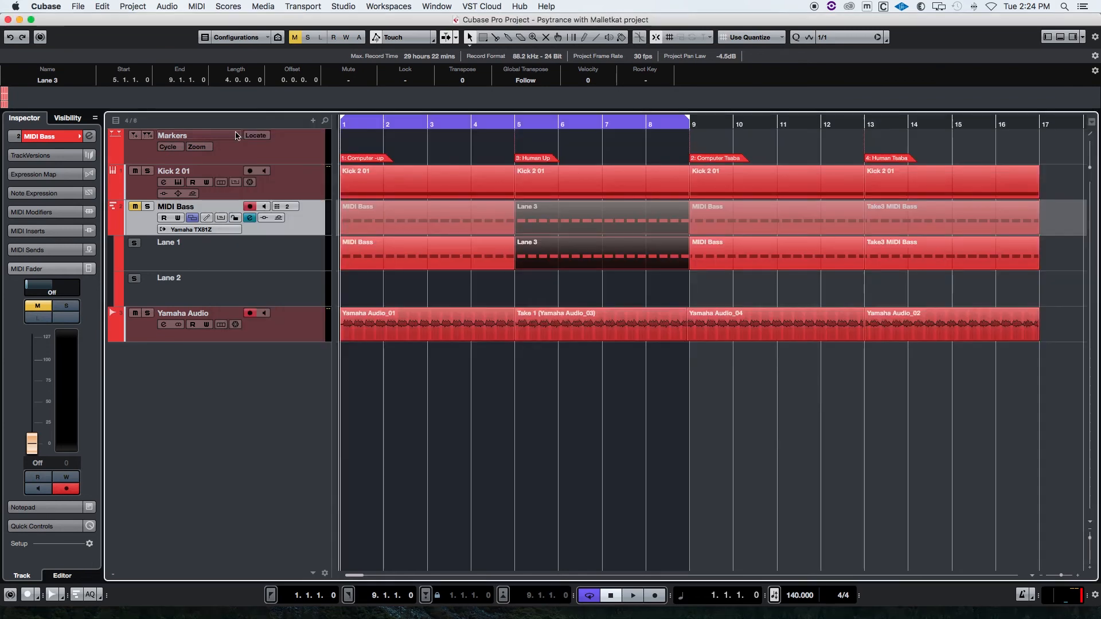
- Delete the Yamaha recording in bars 5 to 8 and set the cycle range to the MIDI bass part there
left_click(602, 324)
key("Delete")
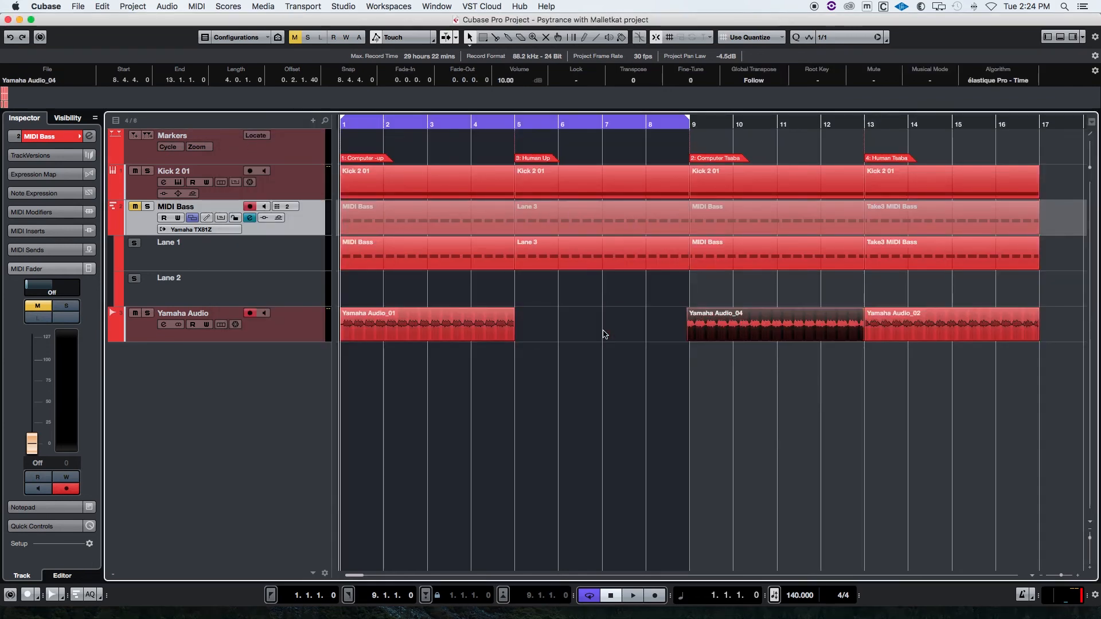
left_click(567, 233)
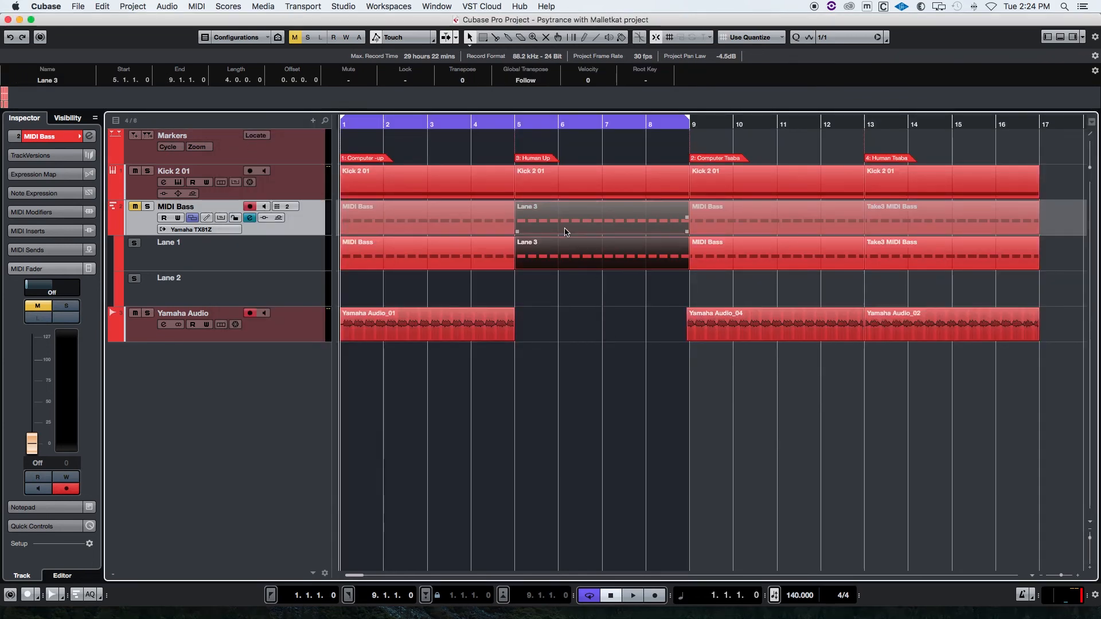
left_click(495, 123)
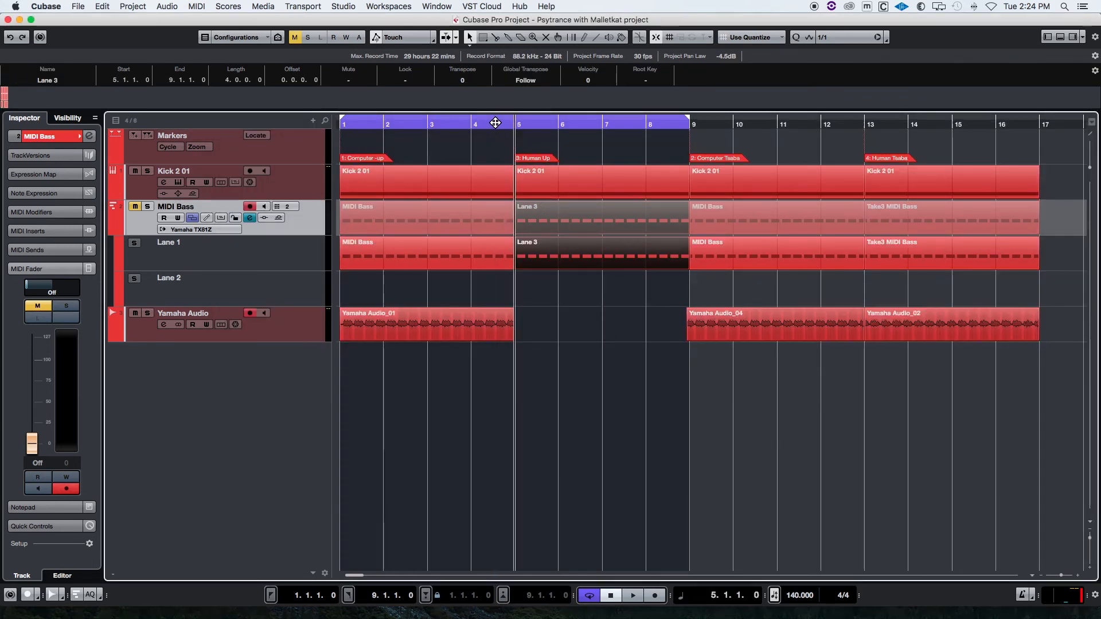
left_click(564, 258)
key("p")
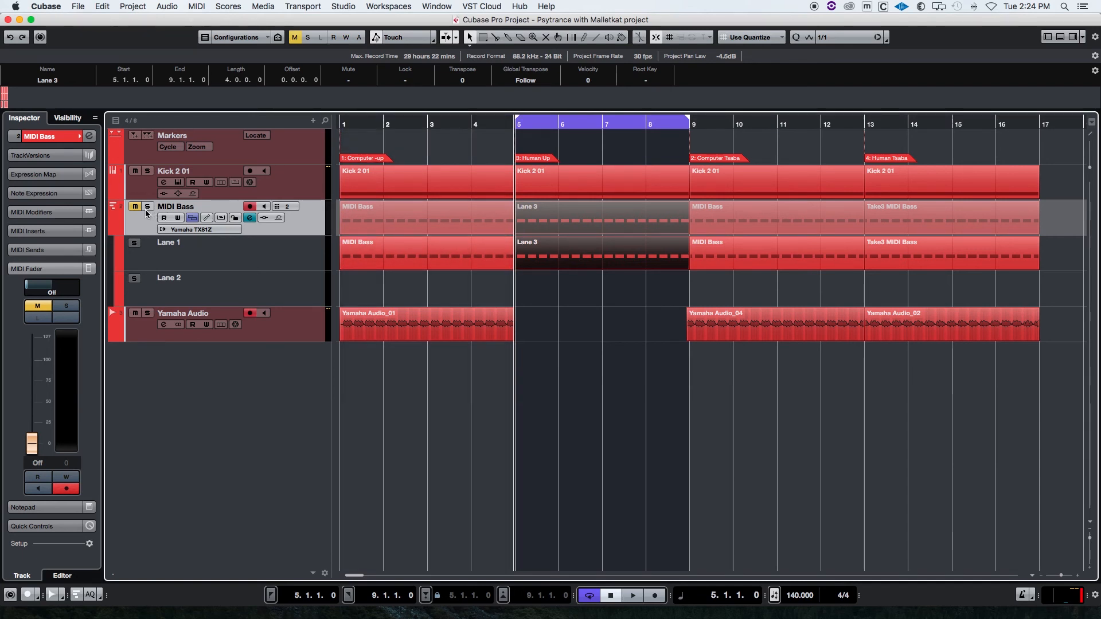
left_click(659, 600)
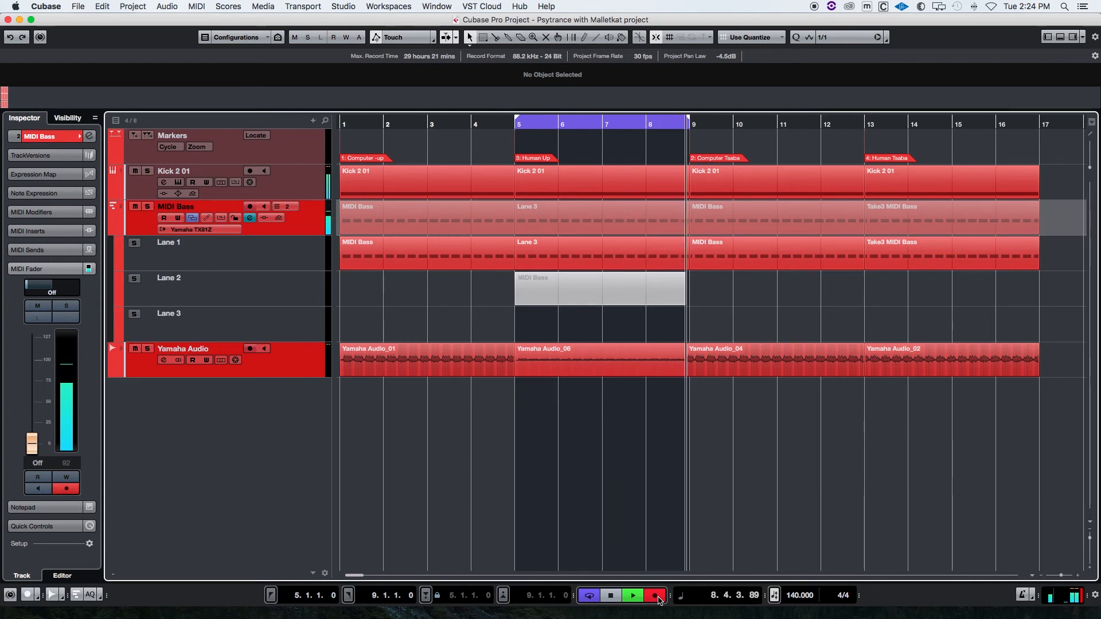
key("space")
left_click(558, 353)
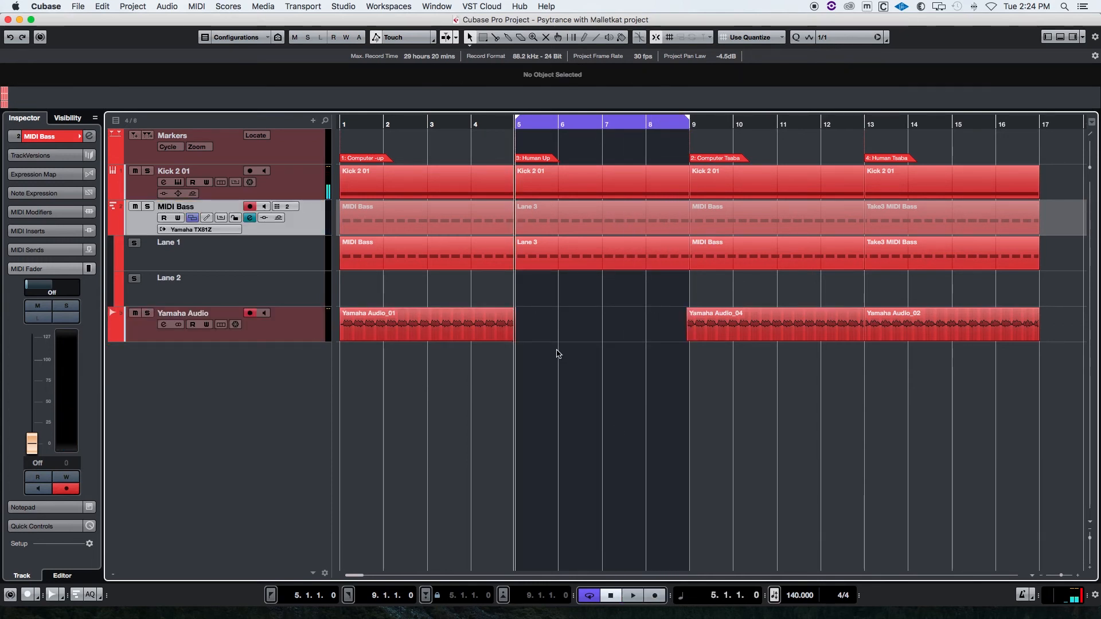
- Turn off cycling and record the Yamaha bass from bar 5 until just past bar 9
key("KP_Divide")
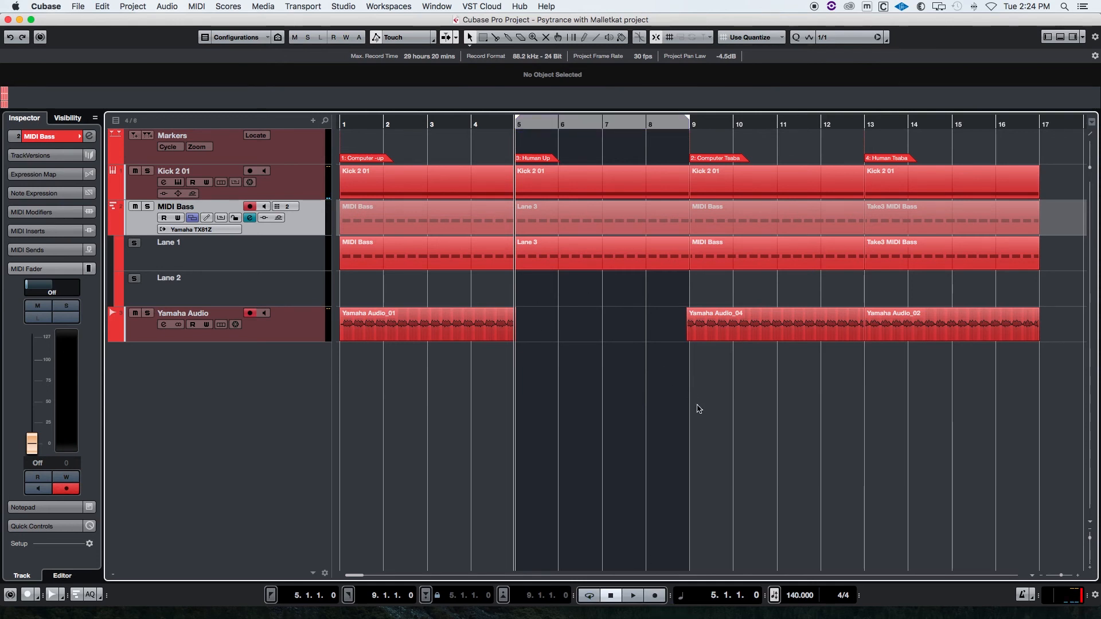
left_click(657, 596)
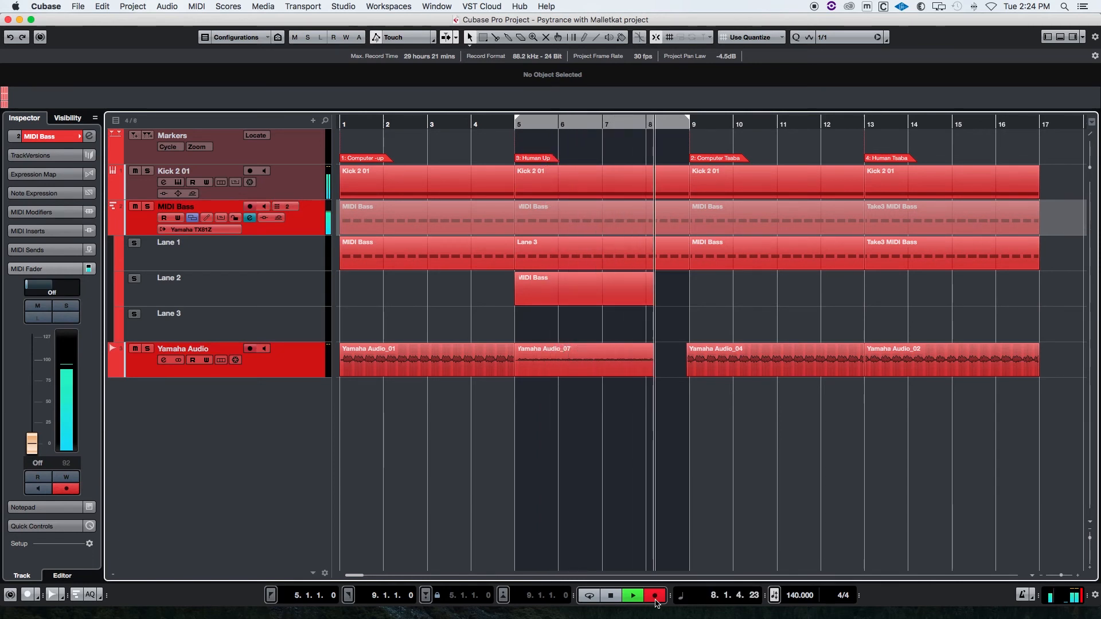
key("space")
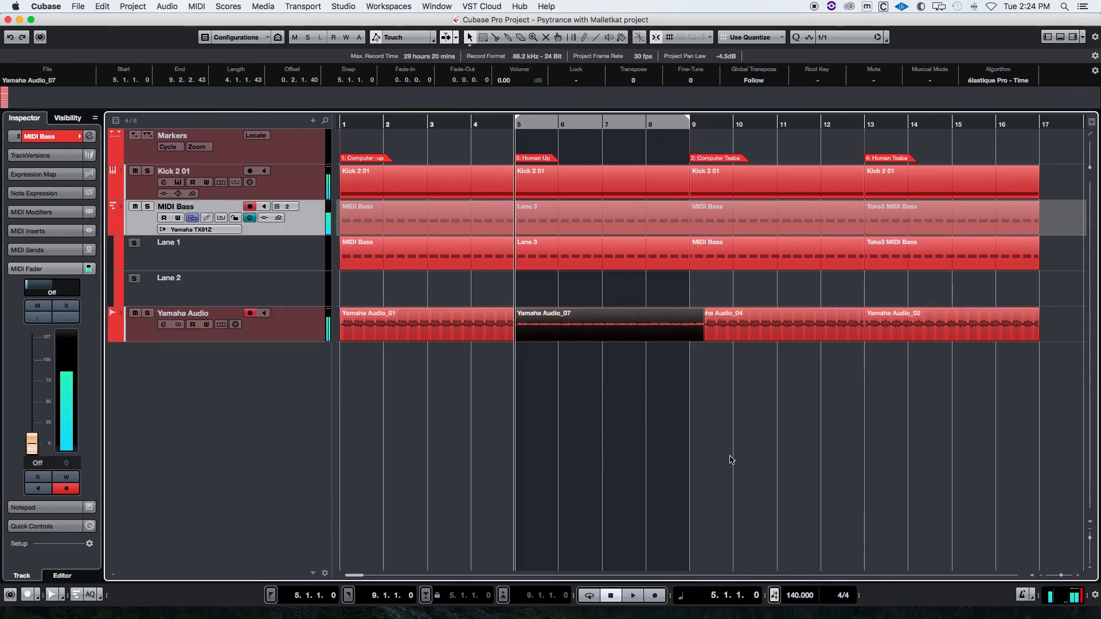
- Split the new Yamaha recording at bar 9, delete the excess, and set the remaining clip's volume to 10 dB
left_click(696, 327, "alt")
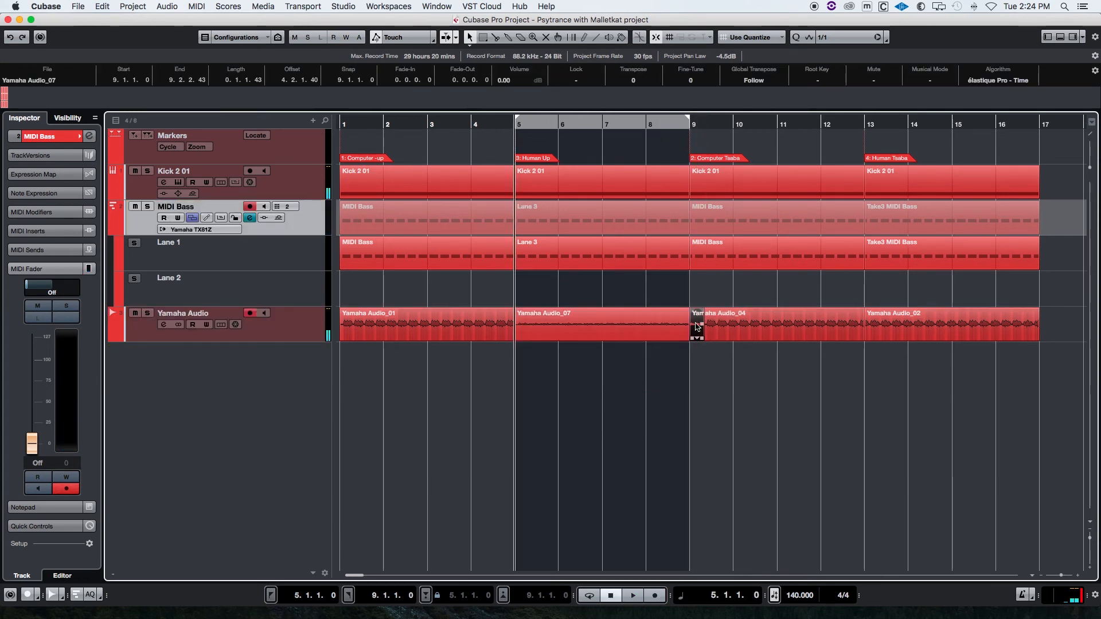
key("Delete")
left_click(631, 333)
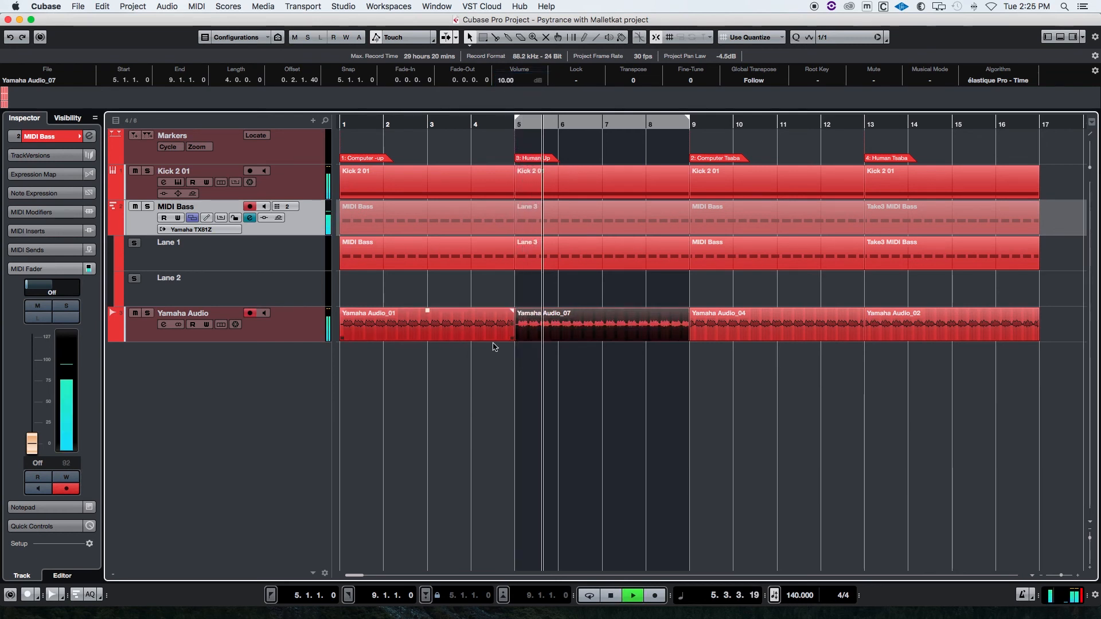
- Set the cycle range to the MIDI bass parts in bars 1 to 8, mute the MIDI Bass track, and turn cycling on
left_click(504, 252)
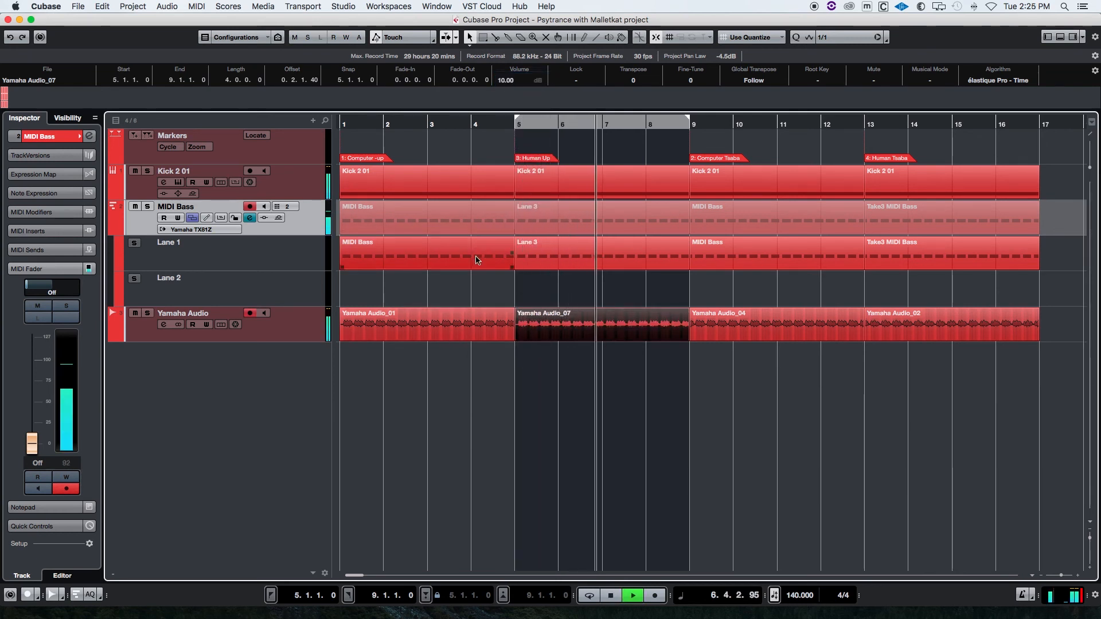
left_click(544, 260, "shift")
key("p")
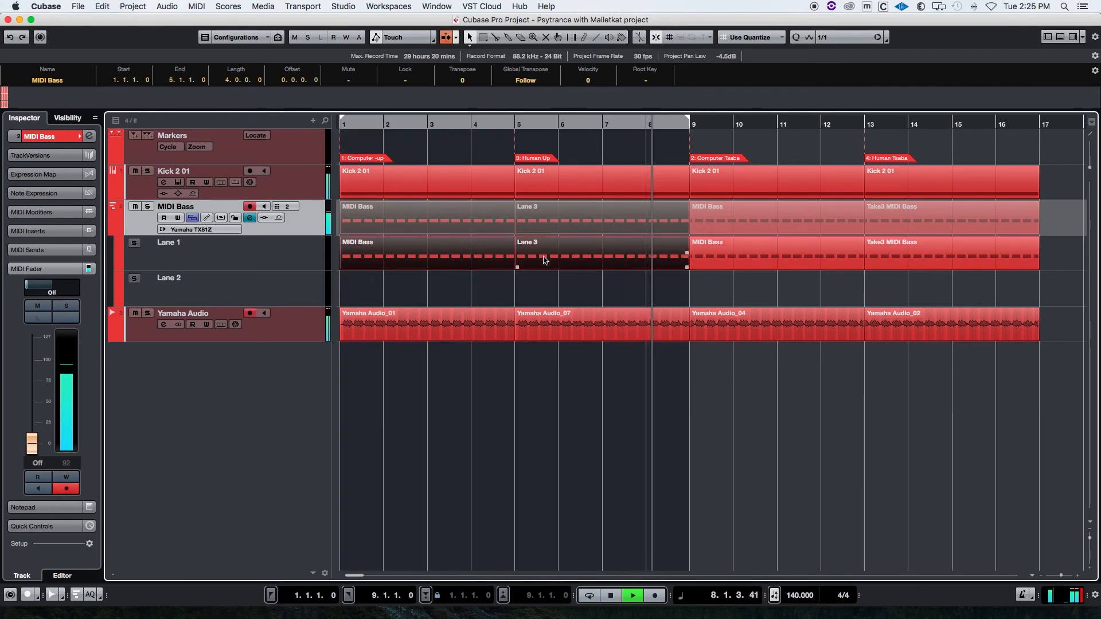
left_click(135, 207)
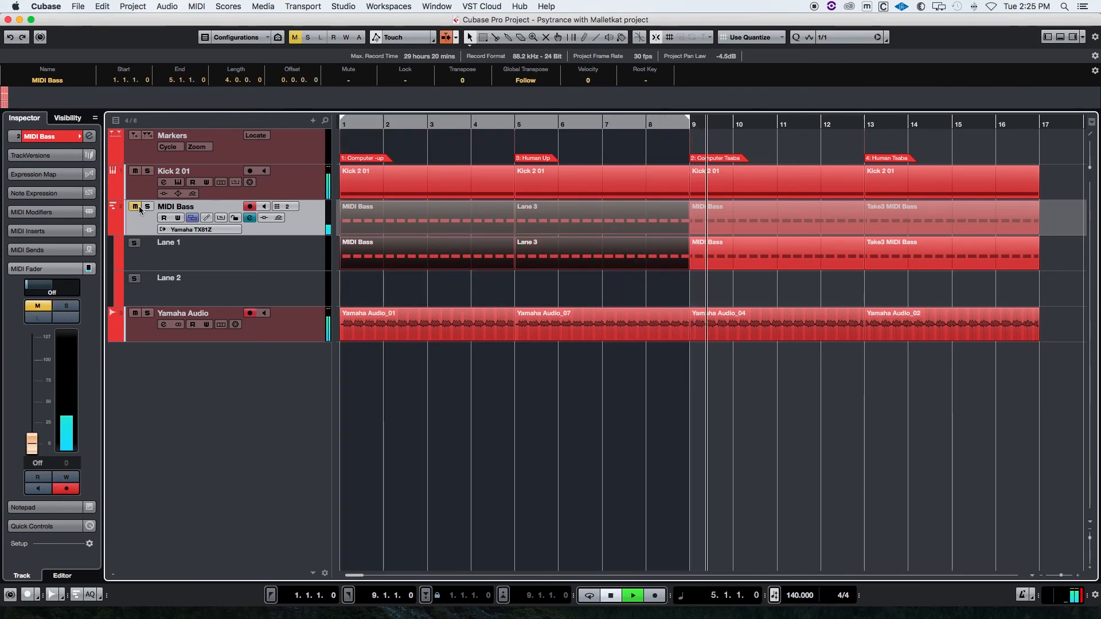
key("space")
key("KP_Divide")
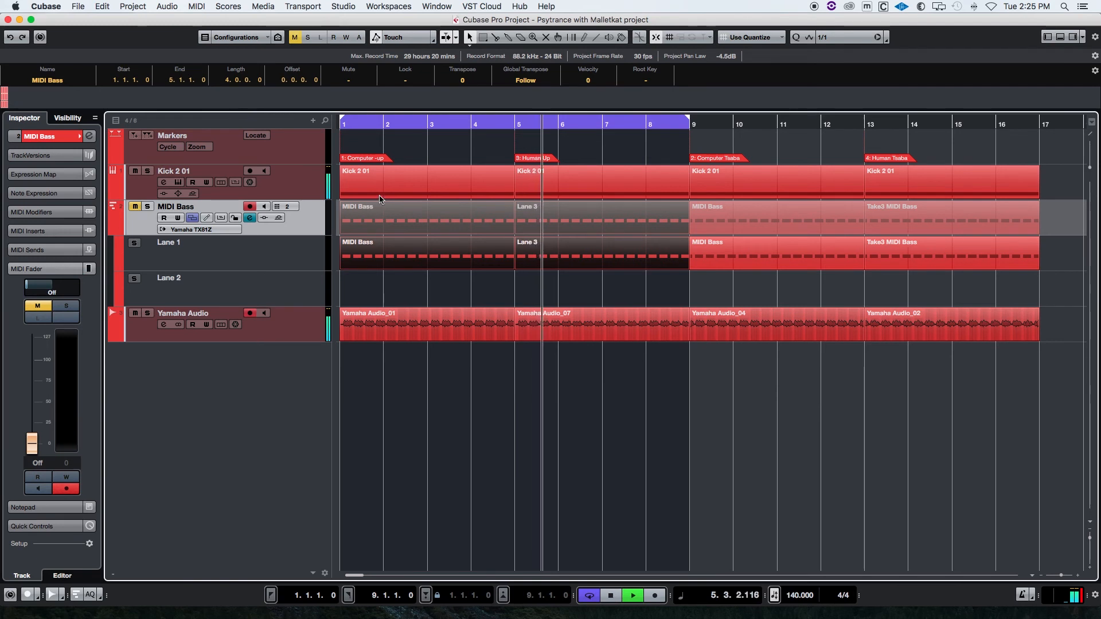
- Play the upbeat comparison from bar 1 and set the volume of the Yamaha recording in bars 5 to 8 to 10.82 dB
left_click_drag(424, 123, 258, 138)
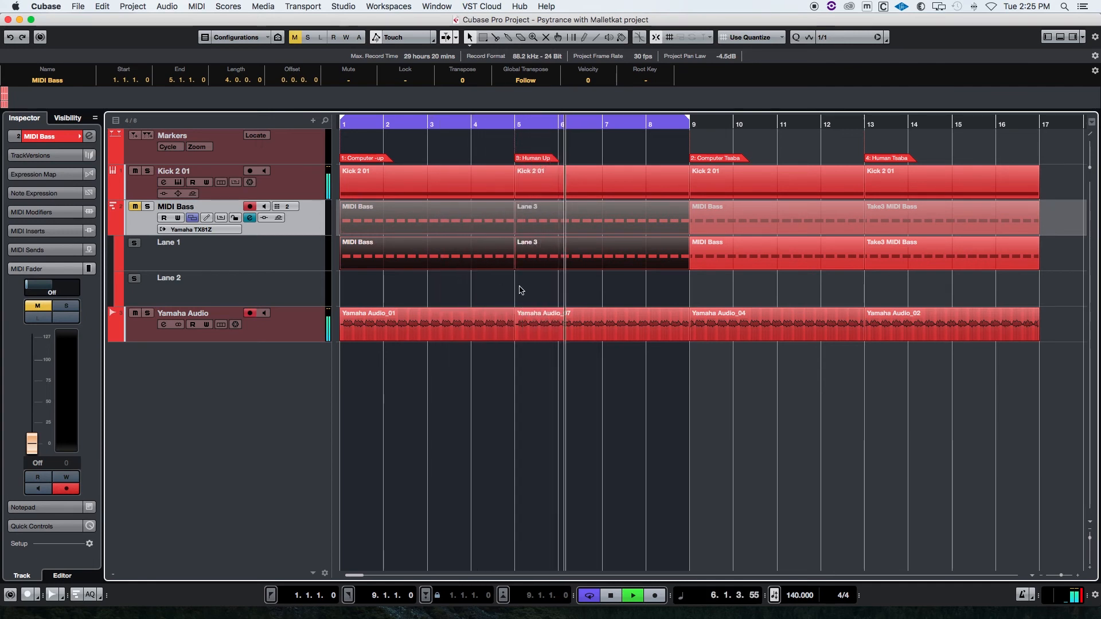
left_click(600, 312)
left_click_drag(602, 309, 604, 301)
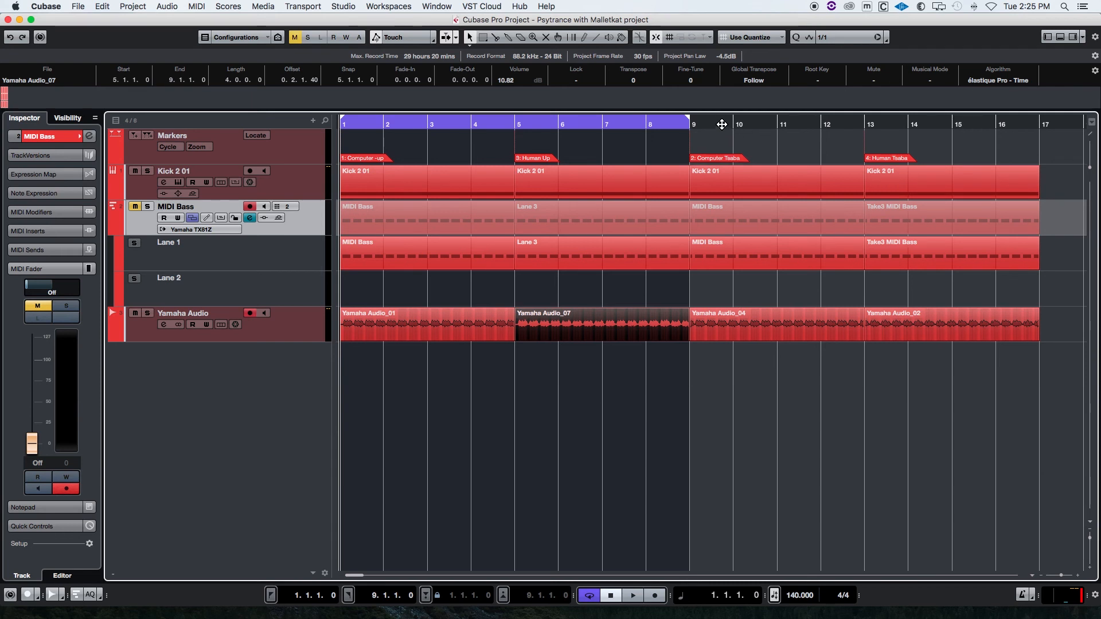
- Cycle bars 9 to 16 and play them to compare the computer and human Yamaha recordings there
left_click(1012, 125, "alt")
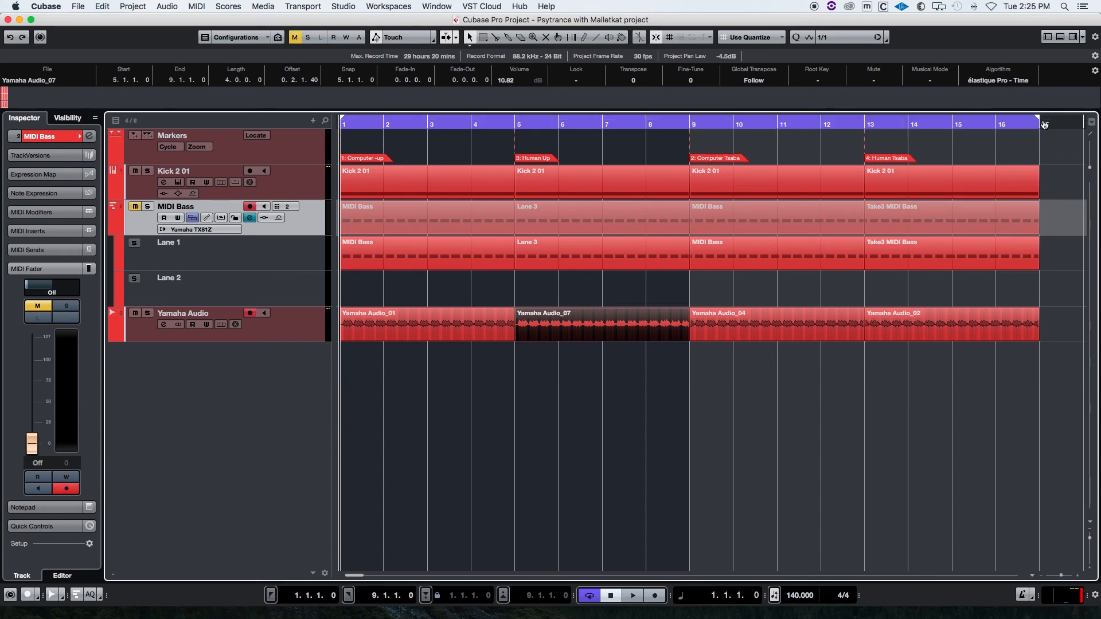
left_click(691, 125, "super")
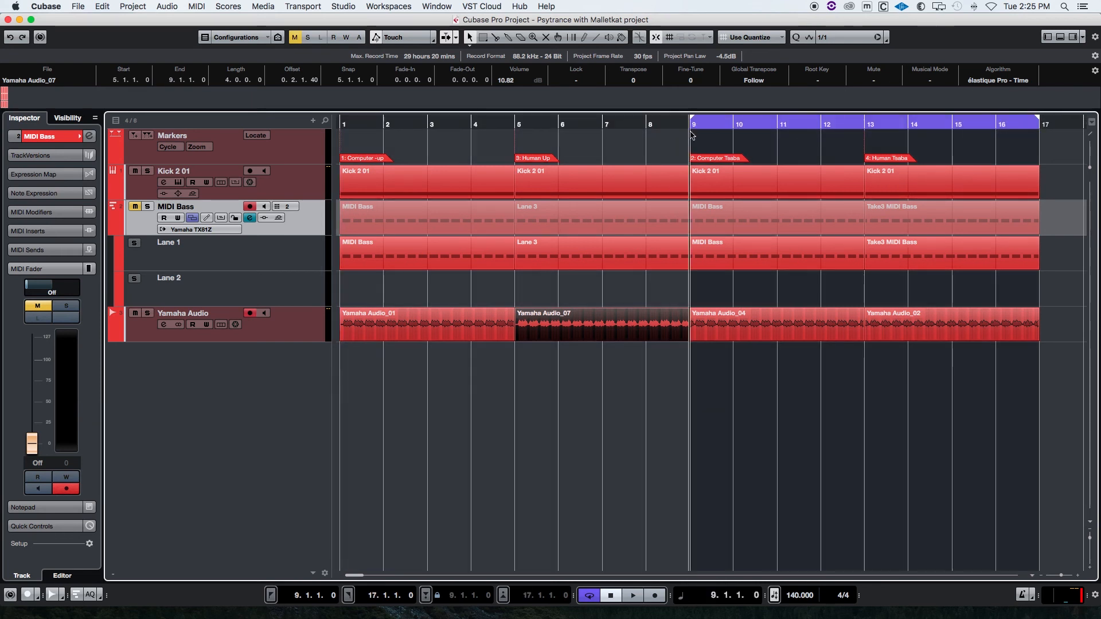
scroll(753, 416, "right", 9)
key("space")
key("space")
scroll(752, 416, "right", 8)
key("space")
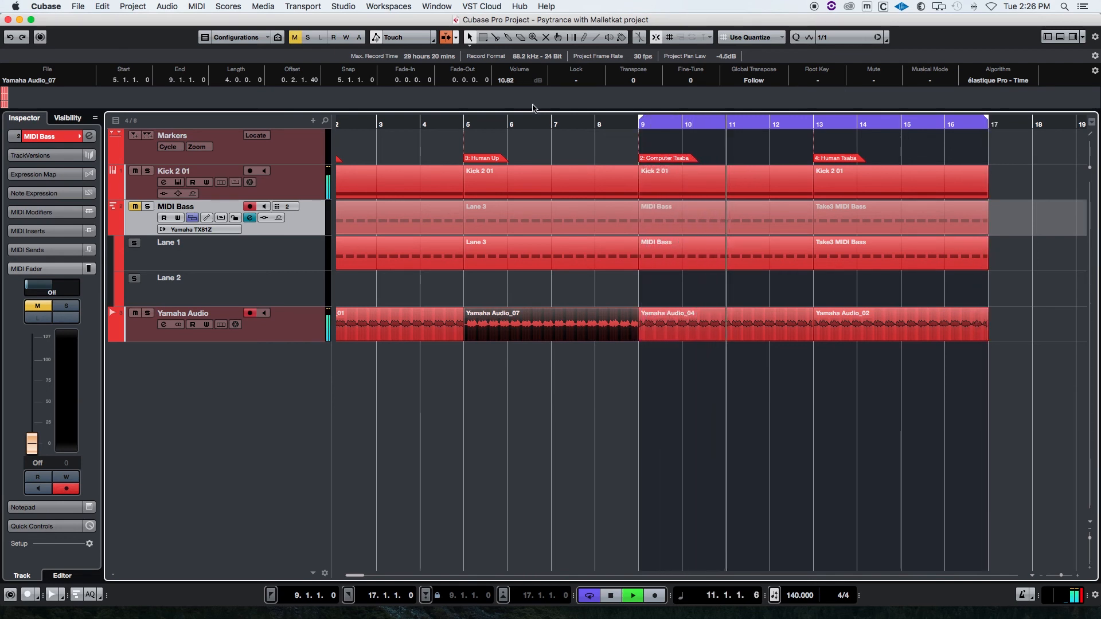
- Extend the cycle range back to bar 1 so it spans bars 1 to 16, and stop playback
scroll(390, 128, "left", 3)
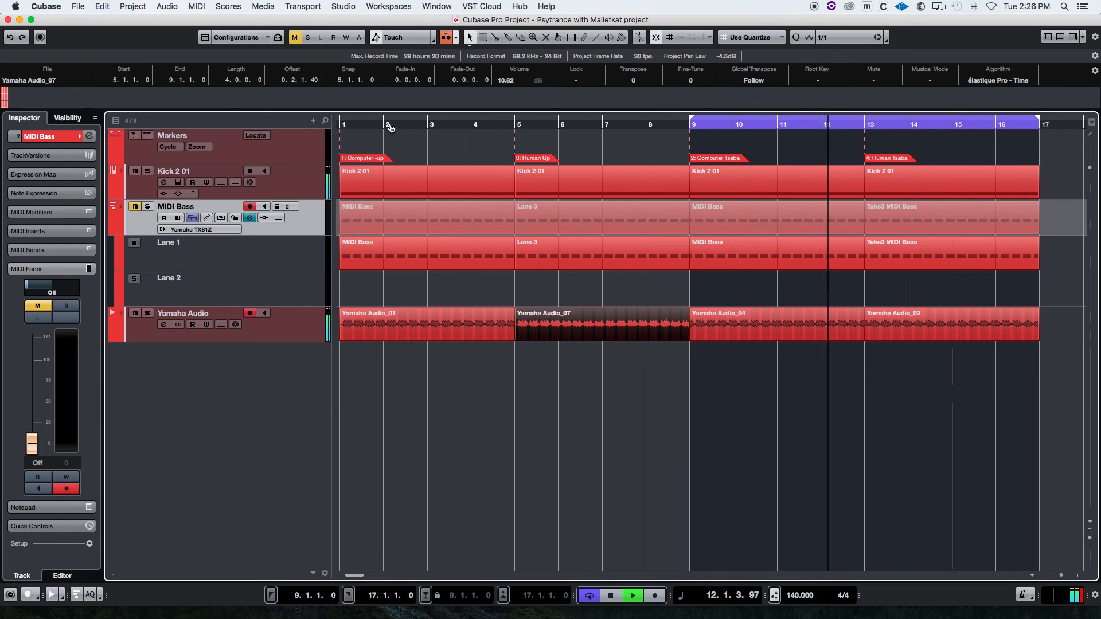
left_click_drag(390, 127, 305, 127)
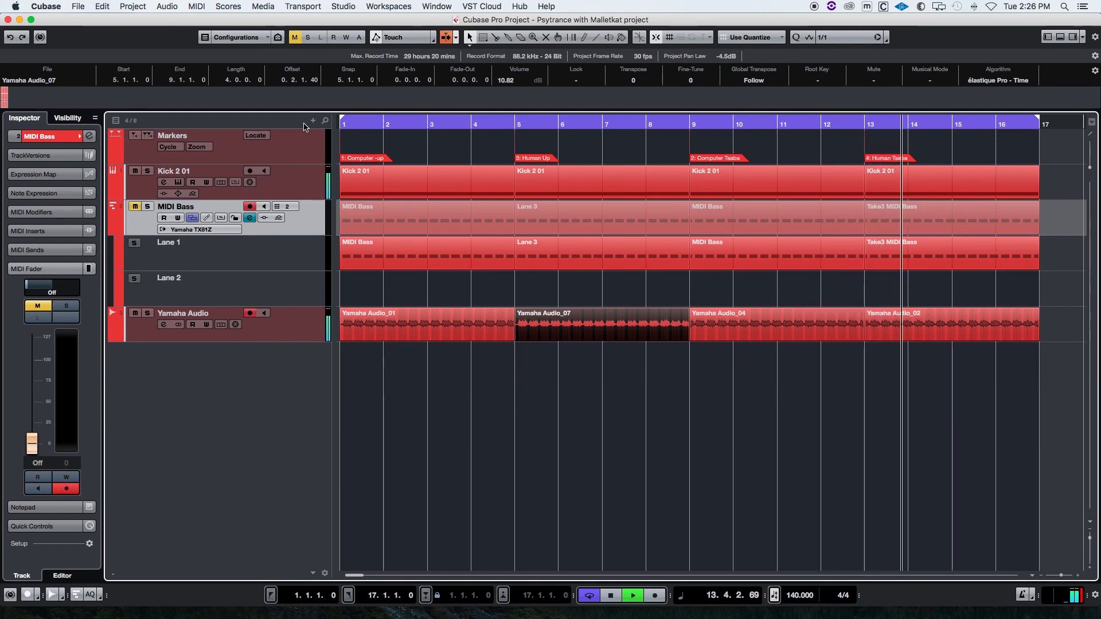
key("space")
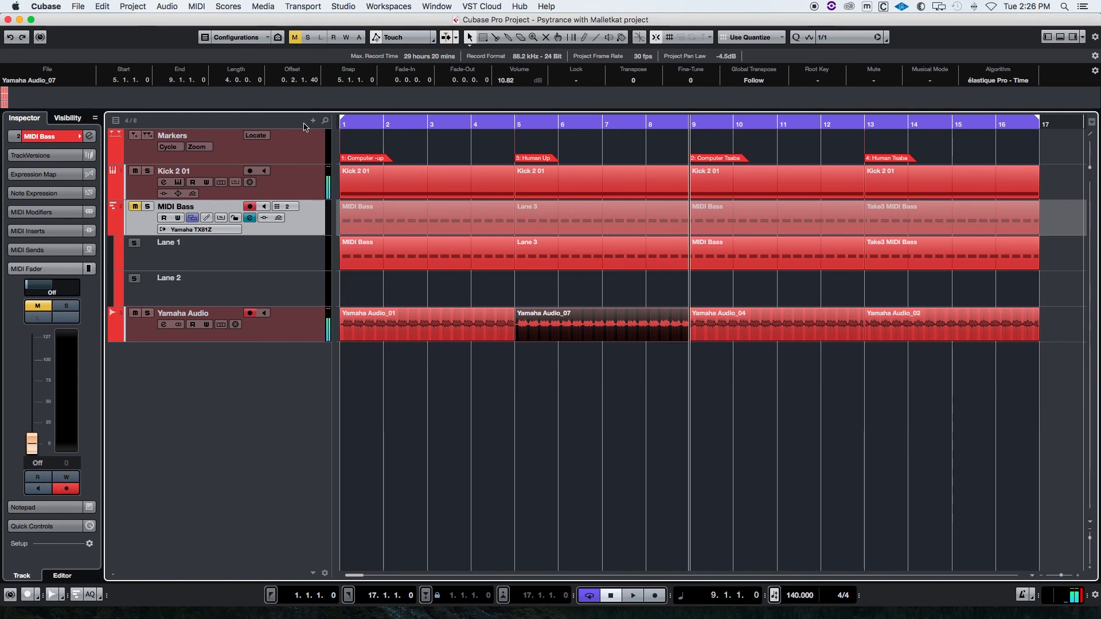